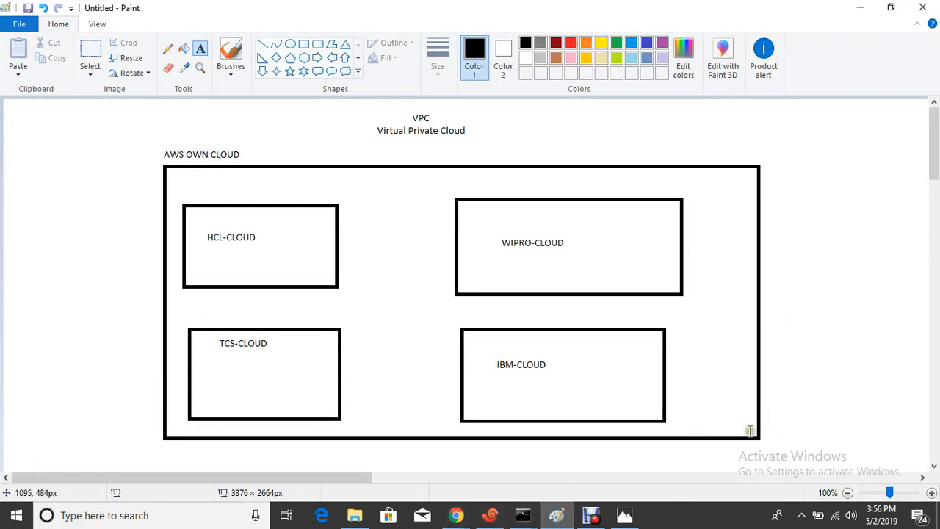
- Open a blank Notepad document
left_click(804, 432)
key("Return")
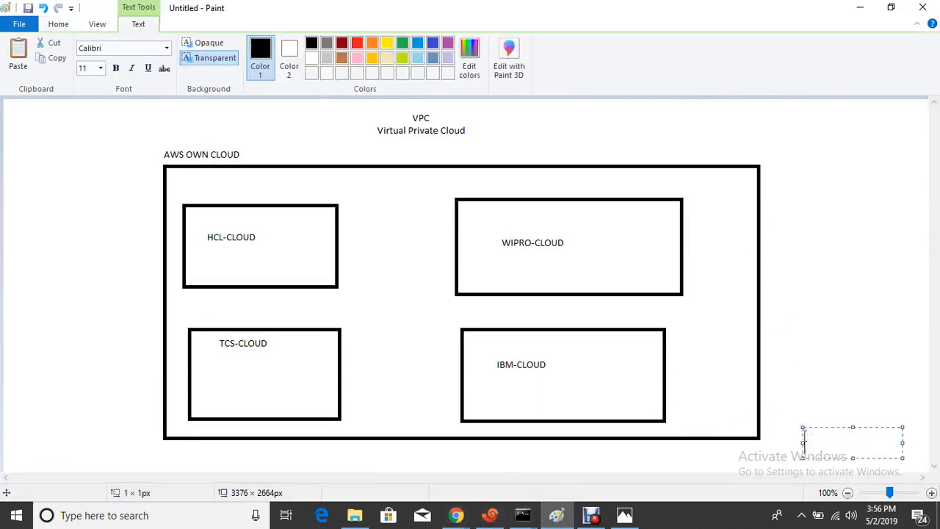
key("super+r")
type("notepad")
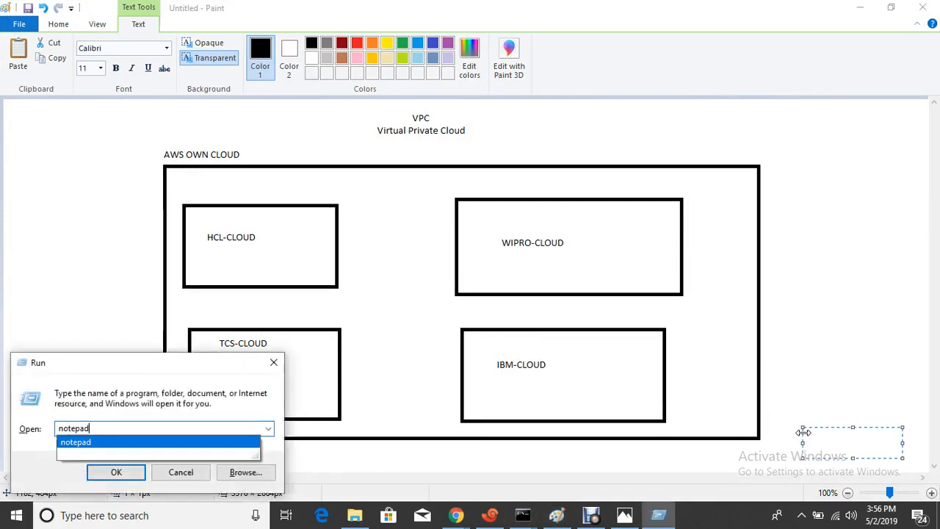
key("Return")
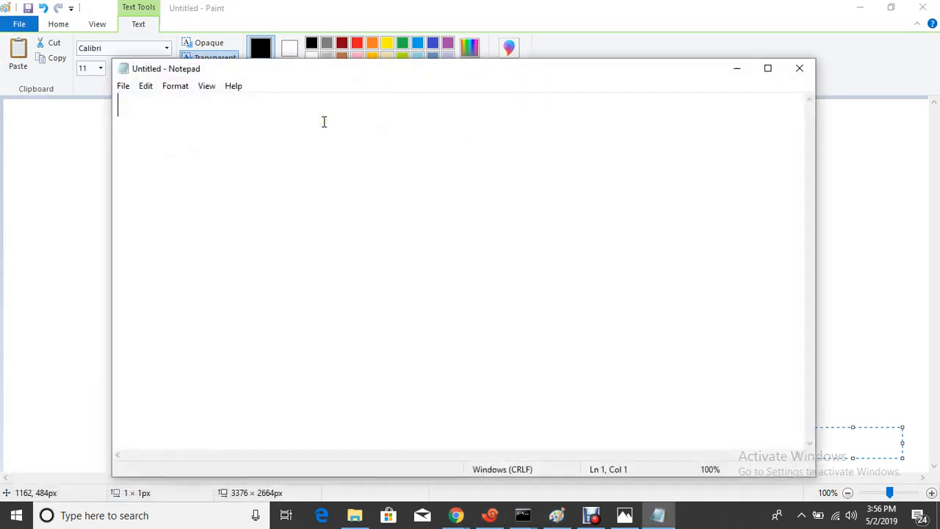
- Write the network address 10.0.0.0/16 on the first line of the note
type("10.0.0")
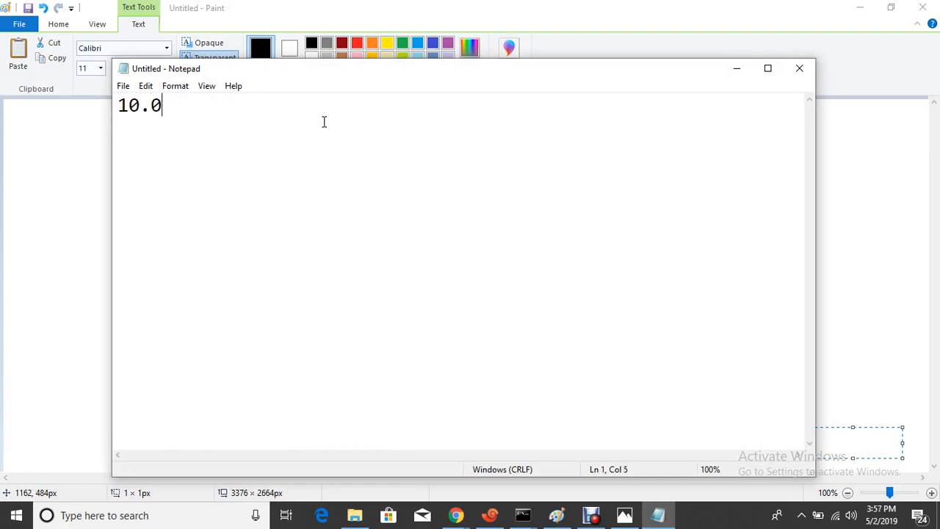
key("BackSpace")
key("BackSpace")
key("BackSpace")
key("BackSpace")
key("BackSpace")
type("10.0.00")
key("BackSpace")
type("./16")
key("BackSpace")
key("BackSpace")
key("BackSpace")
type("0/16")
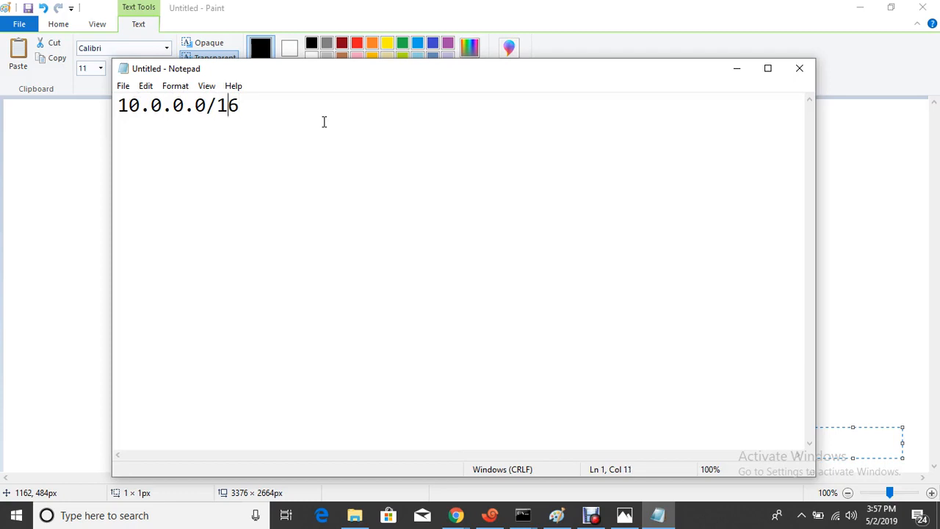
- Put the label "VPC-Network=" before the address and add the line "VPC-NAME = HCL-PROD" below it
type("VPC")
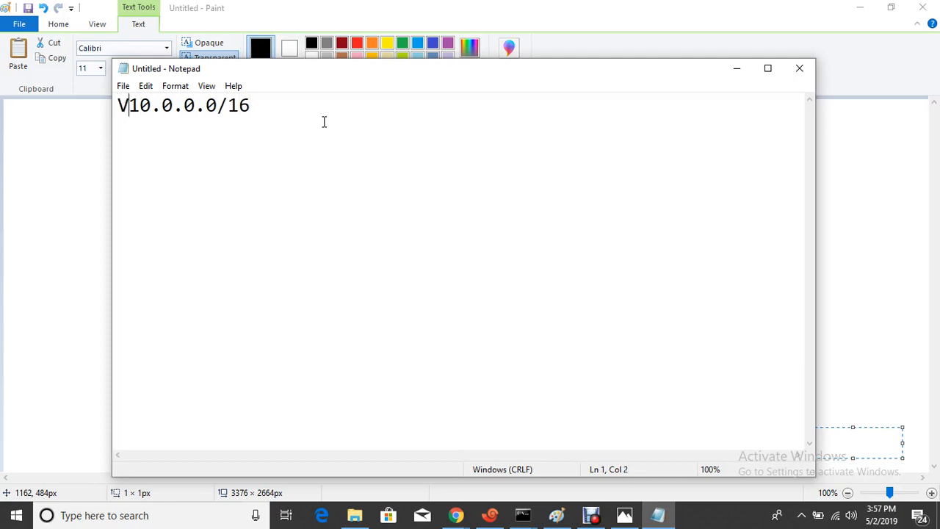
type("-")
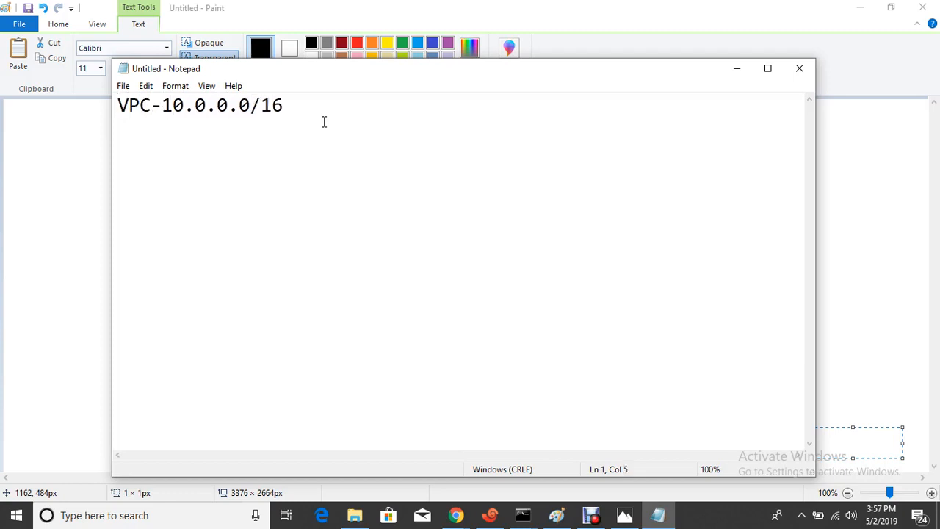
type("Network")
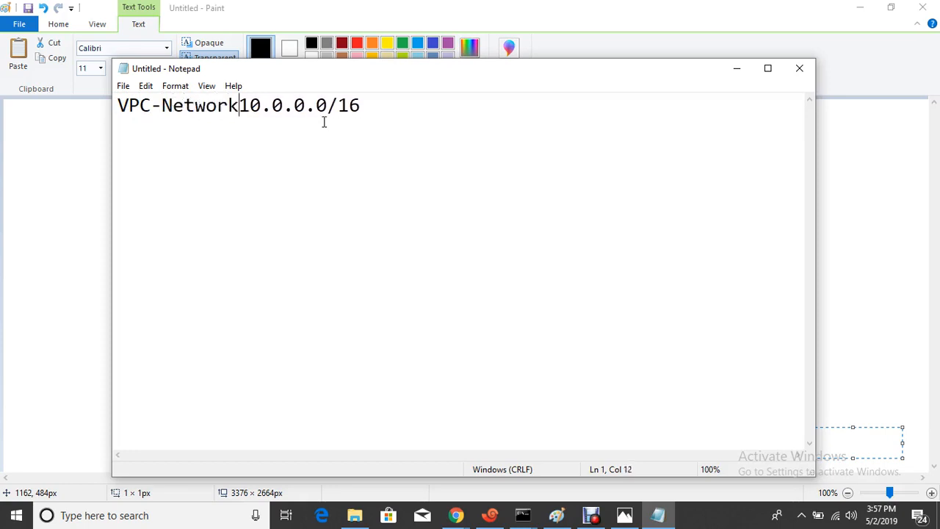
type("=")
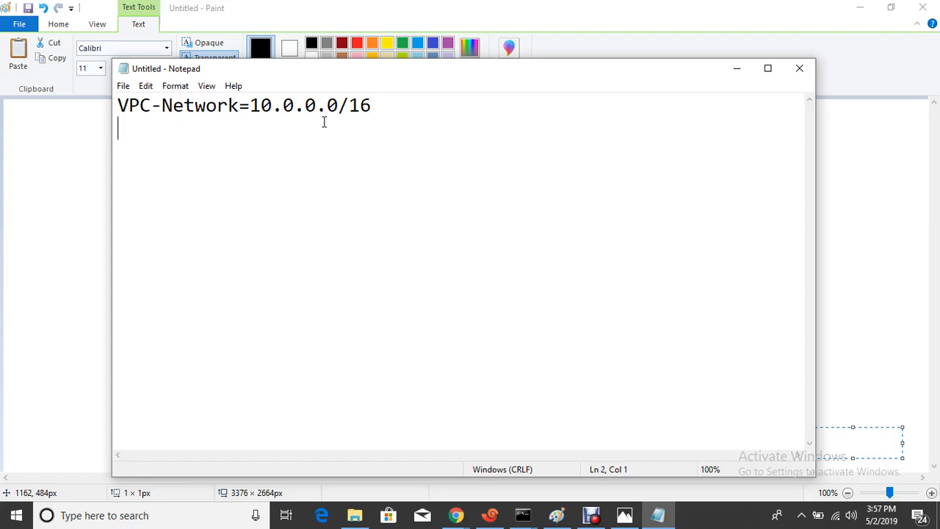
type("VPC-NAME")
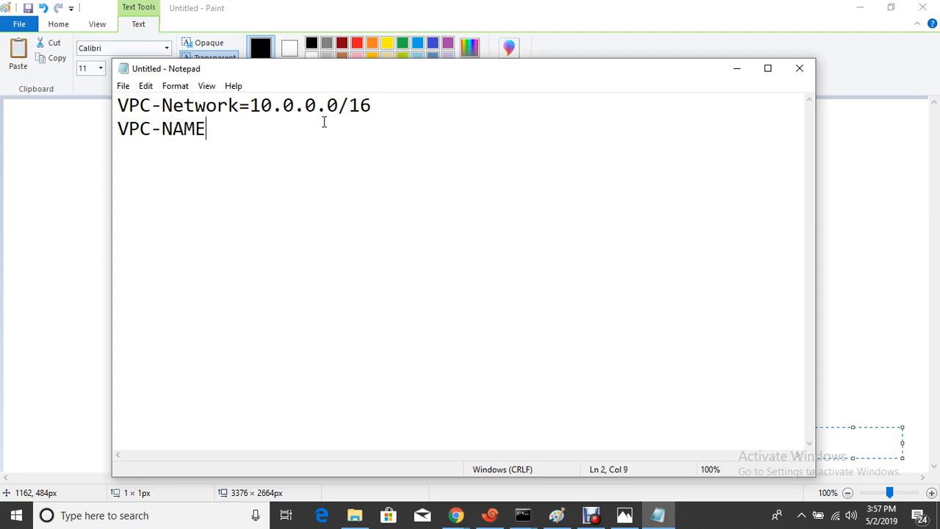
type(" = HCL-PROD")
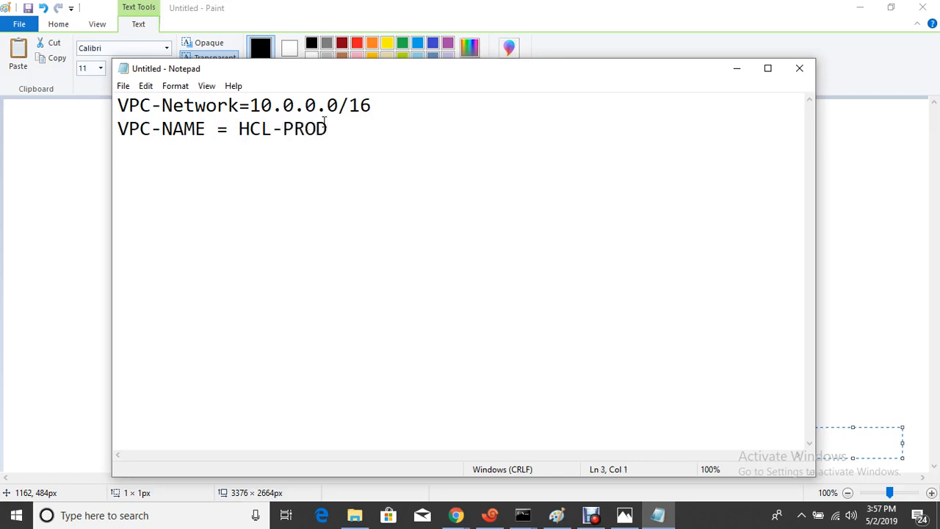
- Add the line "Subnet-1 = 10.0.0.0/24", separated from the VPC lines by a blank line
type("SUbnet")
key("BackSpace")
key("BackSpace")
key("BackSpace")
key("BackSpace")
key("BackSpace")
type("SUbnet")
key("BackSpace")
key("BackSpace")
key("BackSpace")
key("BackSpace")
key("BackSpace")
key("BackSpace")
type("ubnet")
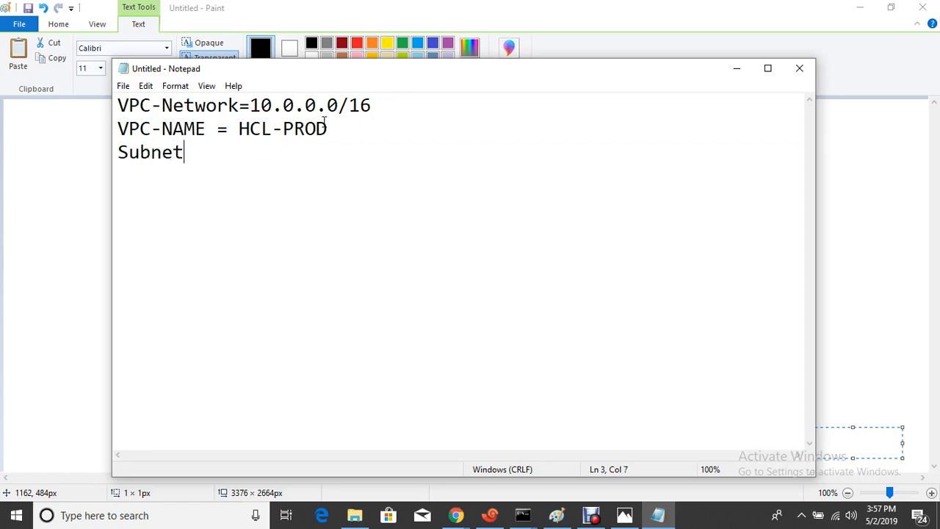
type("-1 = 10.0")
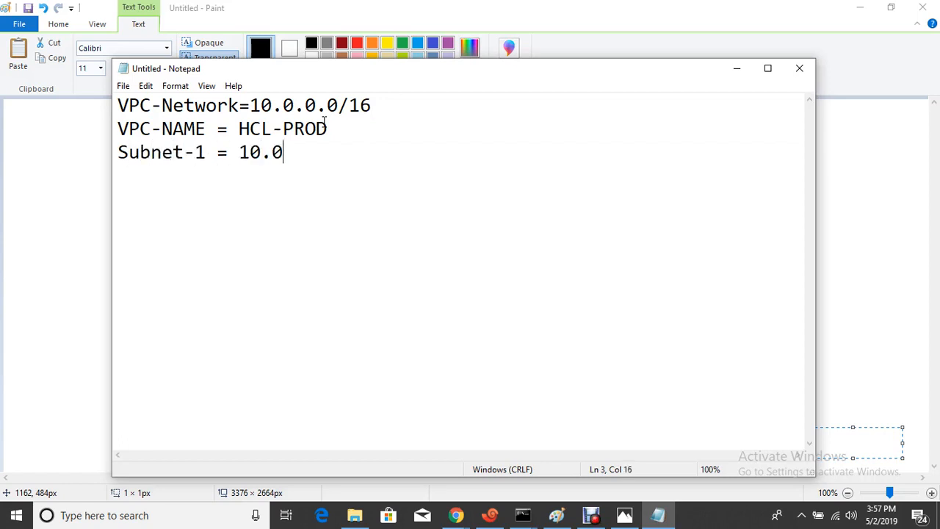
type(".0.0/24")
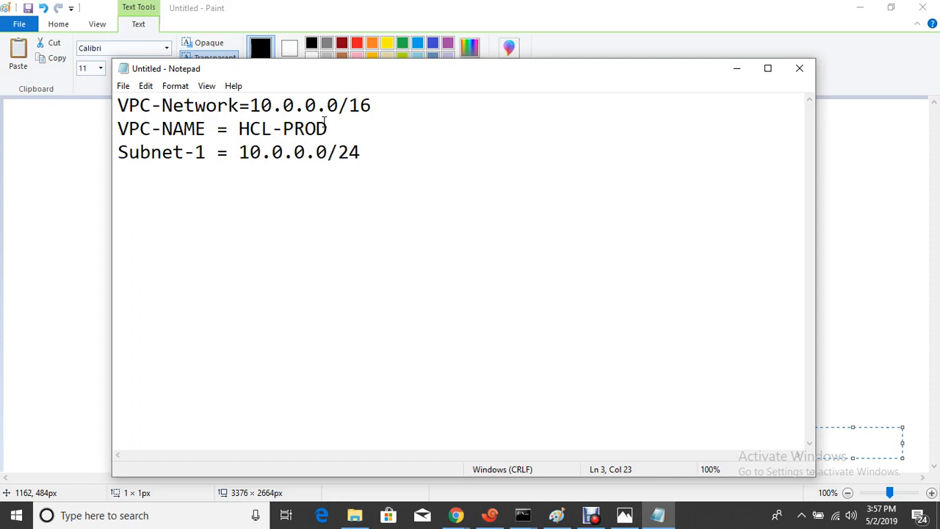
key("Return")
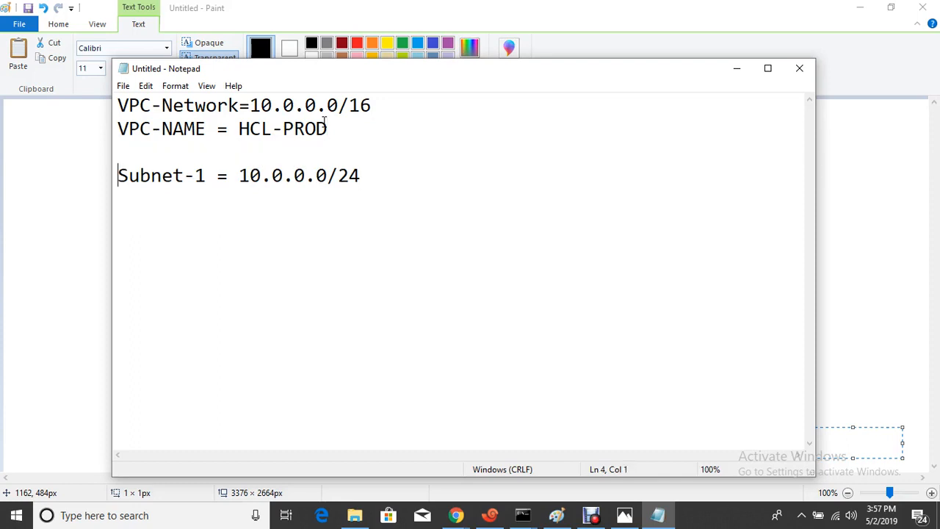
- Add the line "SUbnet-Name = WEB-SUbnet" below the first subnet's address
key("Right")
key("Right")
key("Right")
key("Right")
key("Right")
key("Right")
key("Right")
key("Right")
key("Right")
key("Right")
key("Right")
key("Right")
key("Right")
type("Ubn")
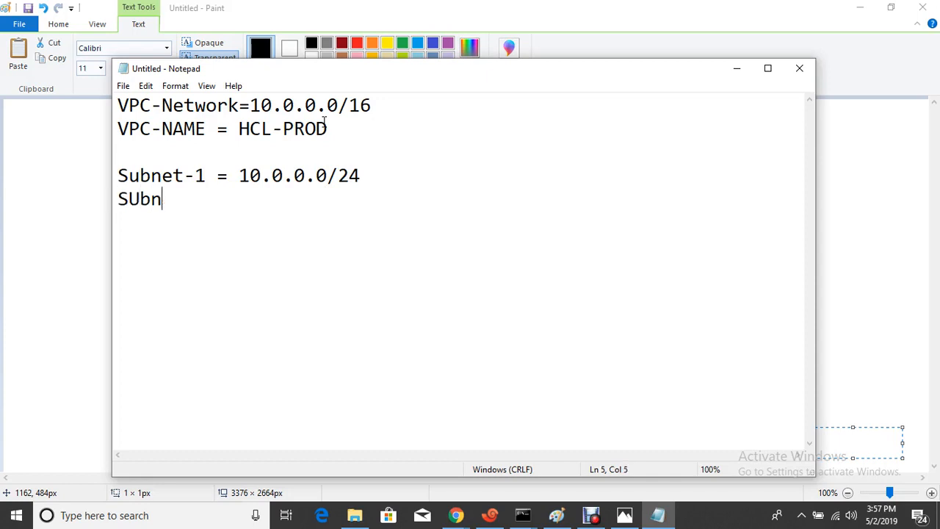
type("et-Name")
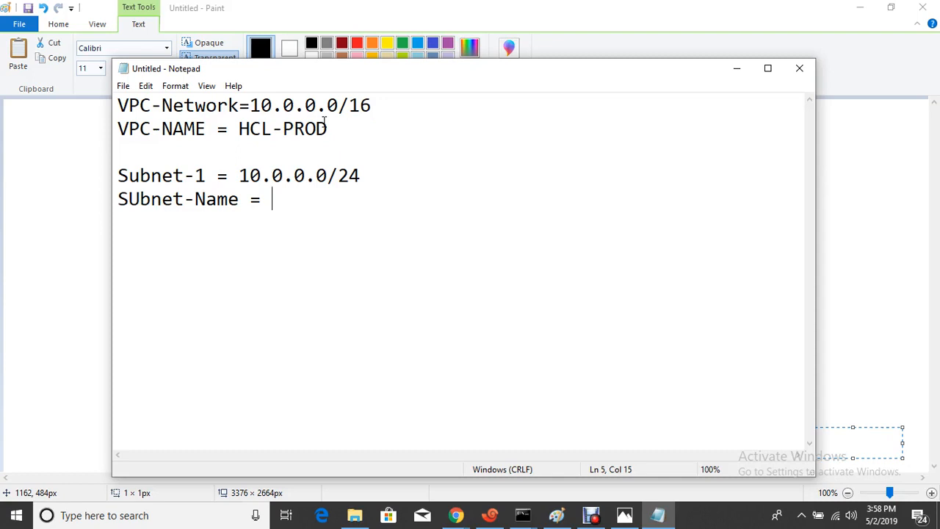
type("= WEB-SUbnet  ")
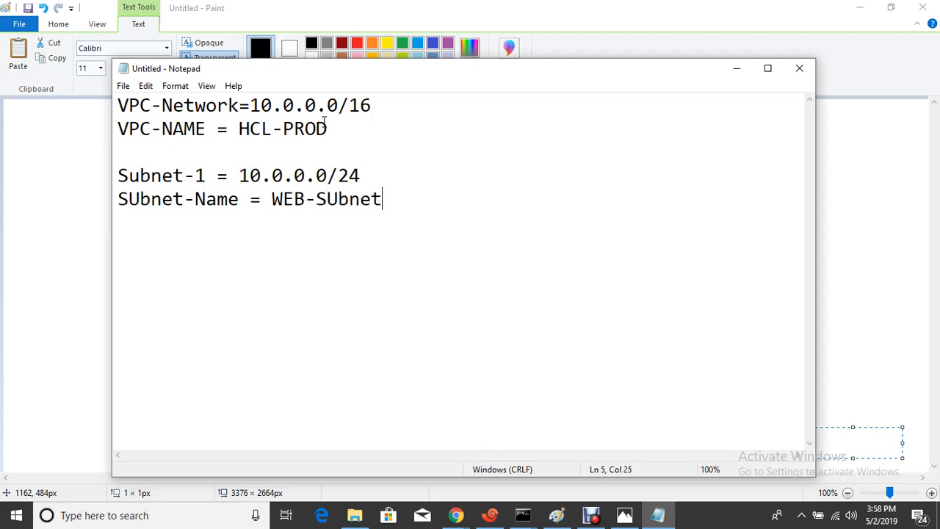
- Leave a blank line and add the second subnet as "SUbnet-2= 10.0.1.0/24"
type("SUbnet-2")
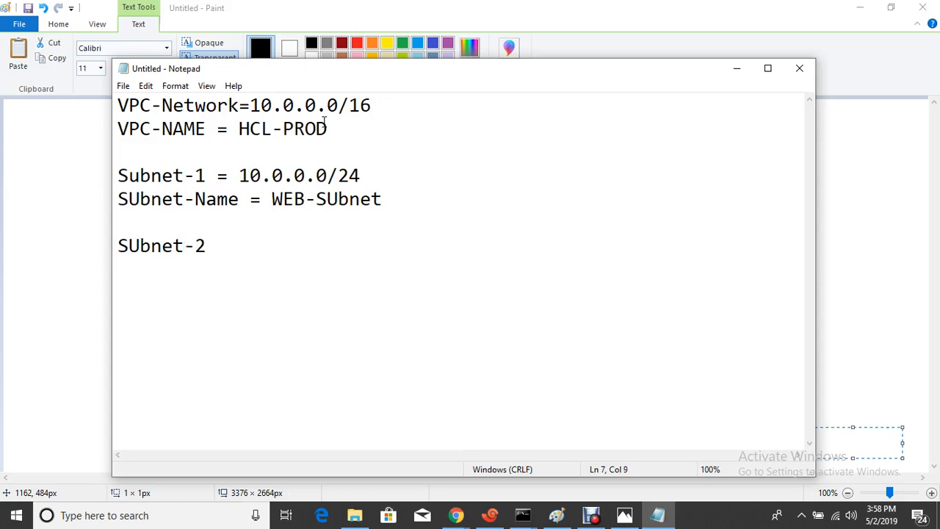
type("= 10.0.0.0")
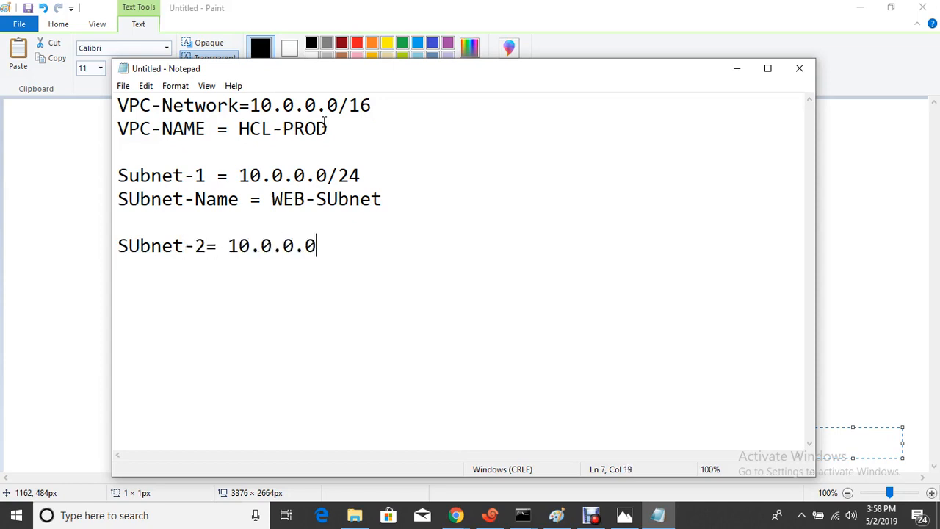
key("BackSpace")
key("BackSpace")
key("BackSpace")
type("1.0/24 ")
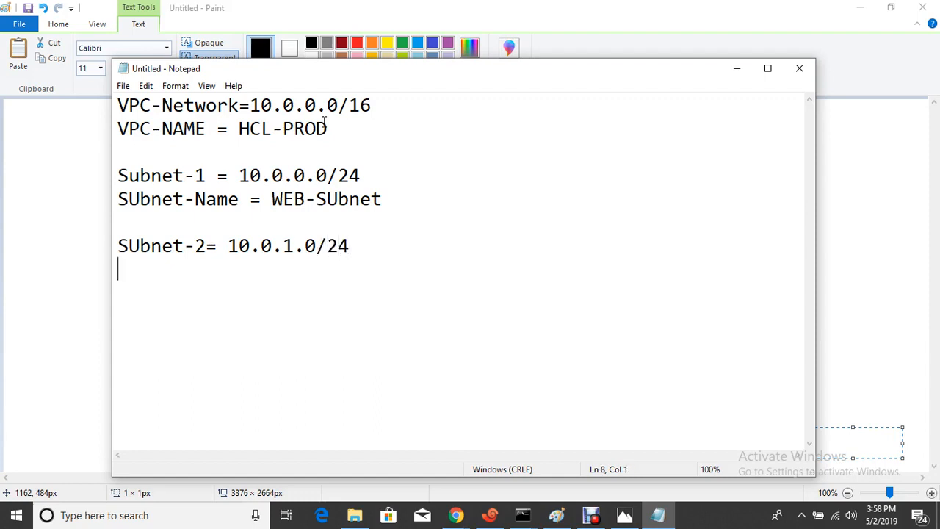
- Add the line "SUbnet-Name = DB-SUbnet" below the second subnet's address
type("SUbnet")
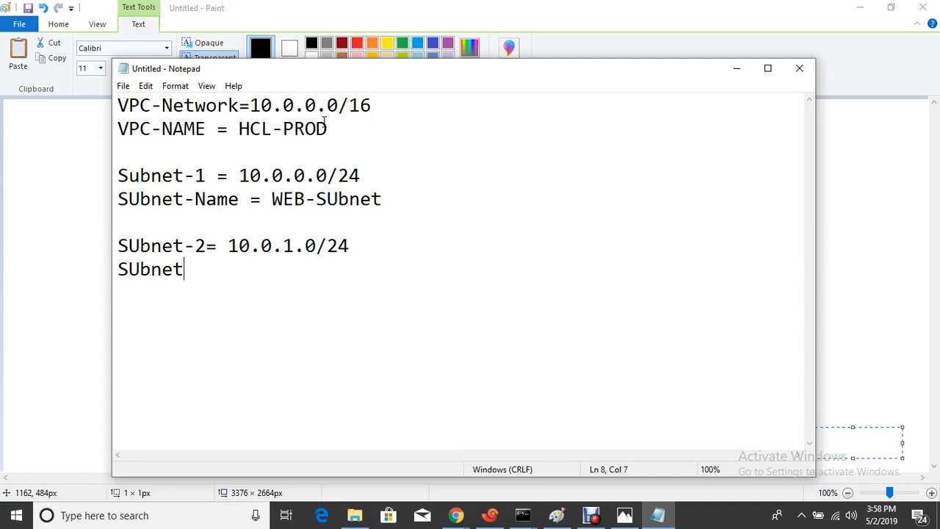
type("-Name")
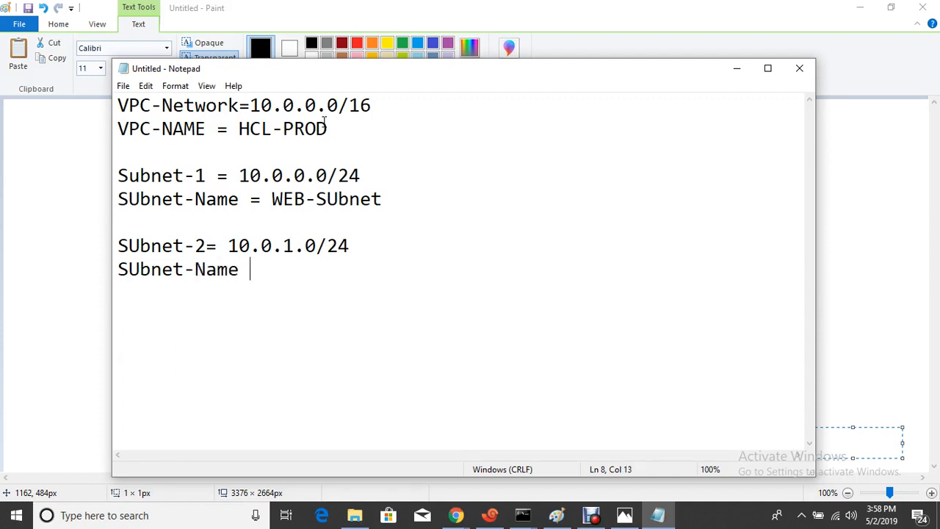
type(" = DB-SUbnet")
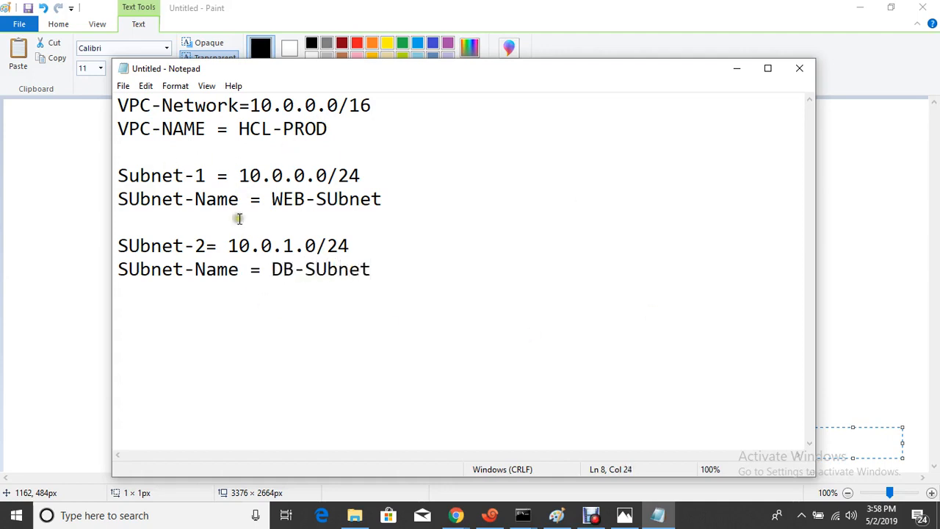
- Switch to the EC2 console in Chrome, refresh the instance list and look over the available regions
left_click(456, 515)
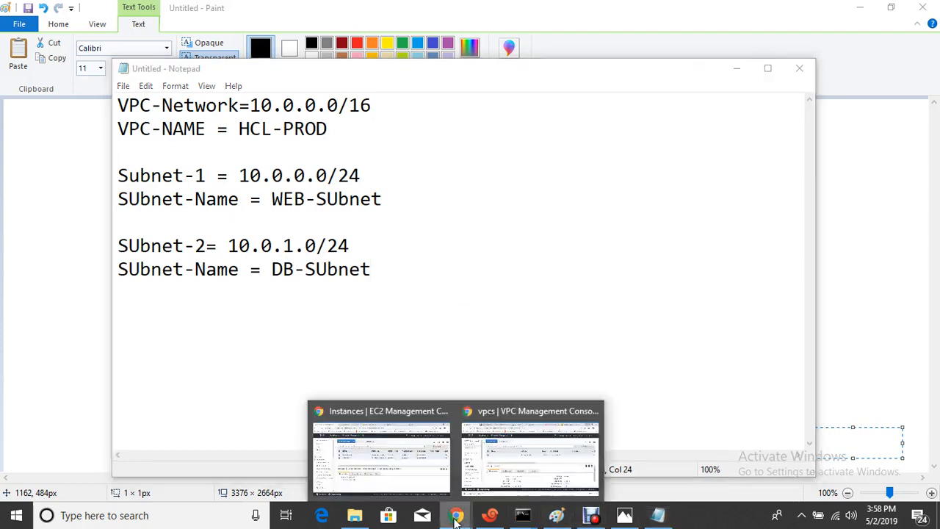
left_click(416, 457)
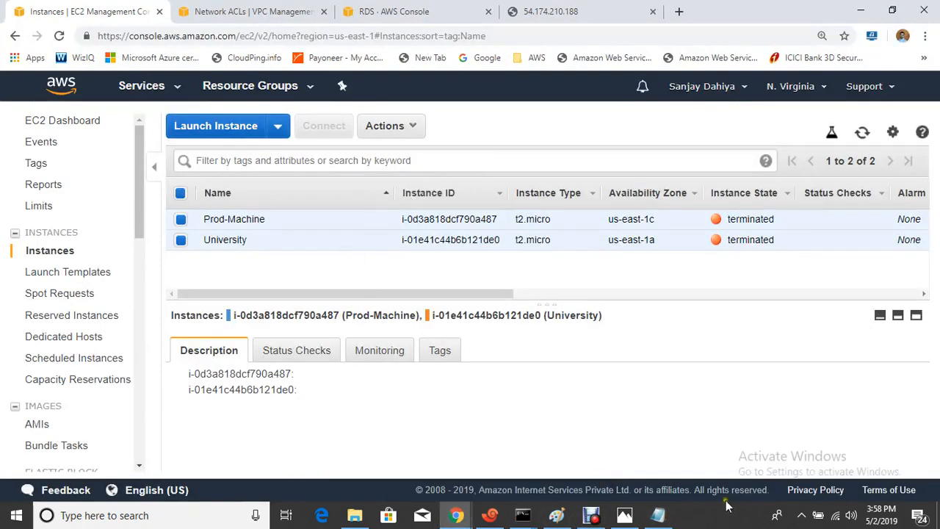
left_click(862, 131)
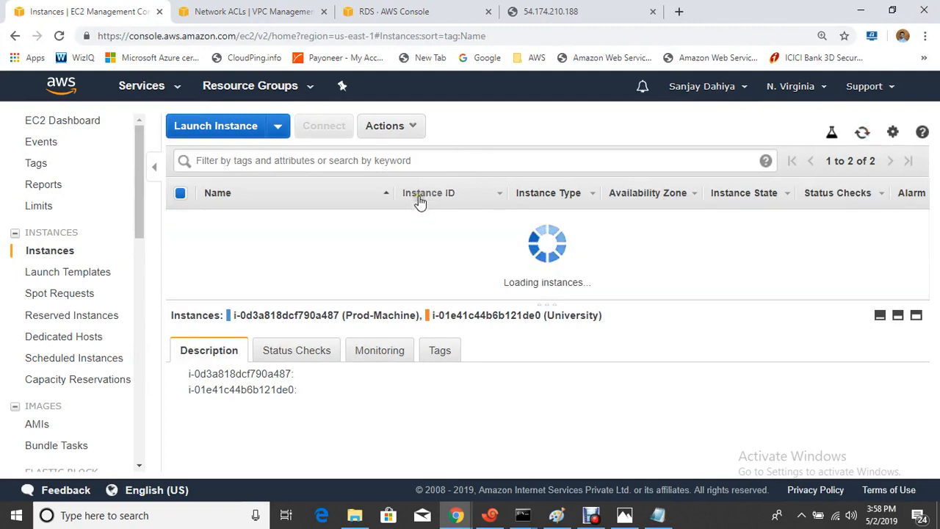
left_click(782, 88)
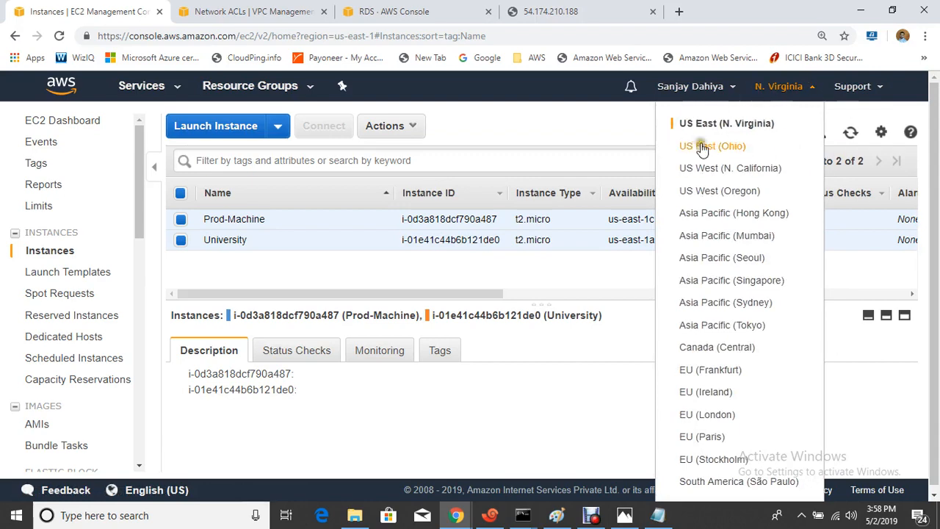
left_click(602, 137)
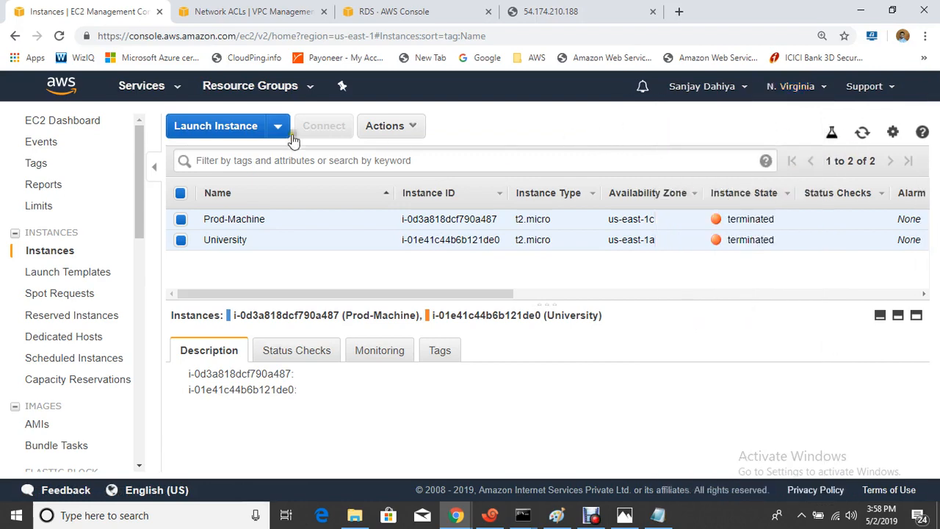
- Find the VPC service by searching for "vpc" and display the list of your VPCs
left_click(144, 89)
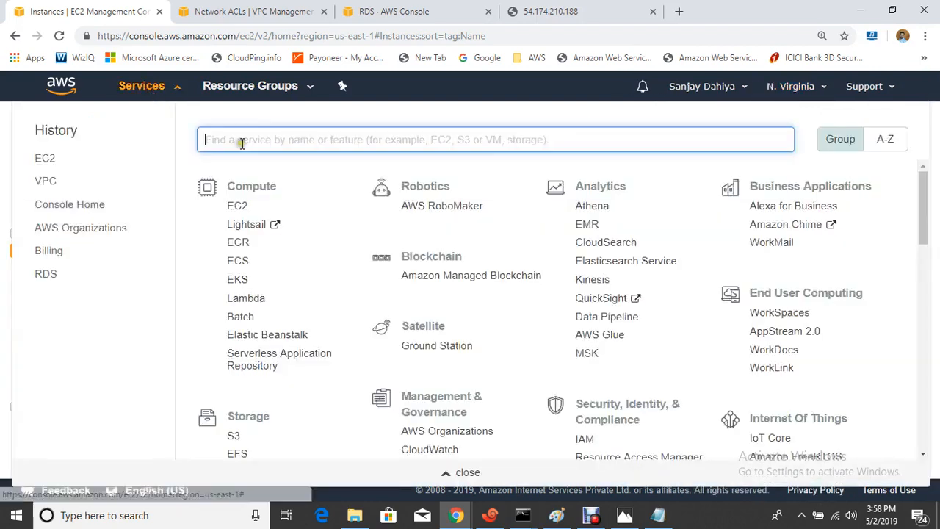
type("vpc")
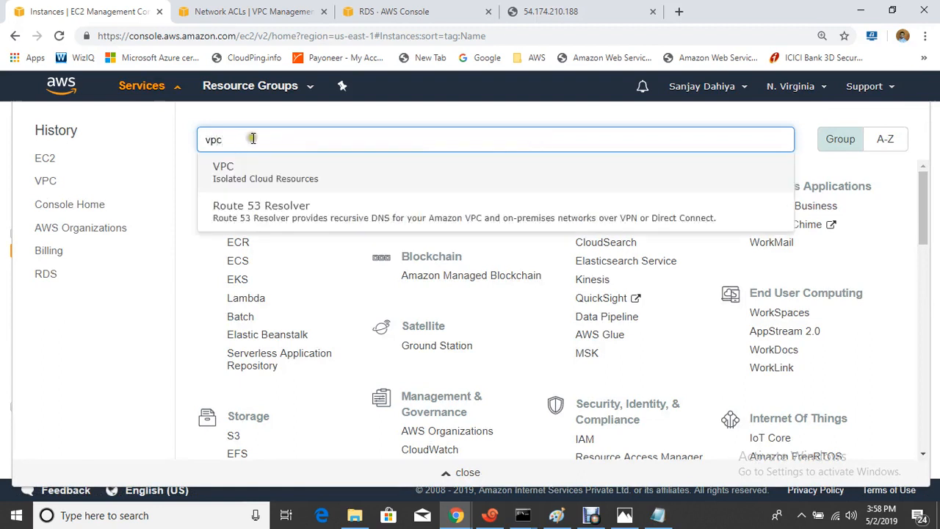
left_click(237, 190)
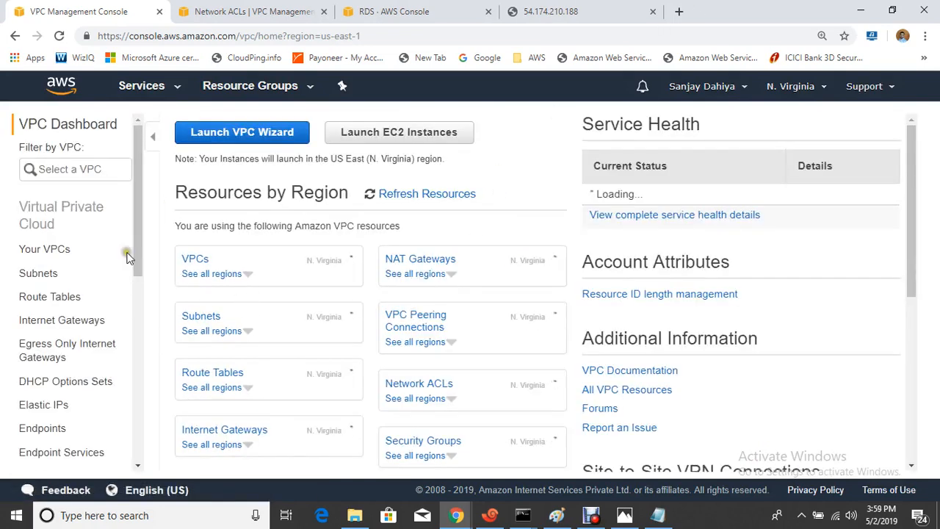
left_click(40, 251)
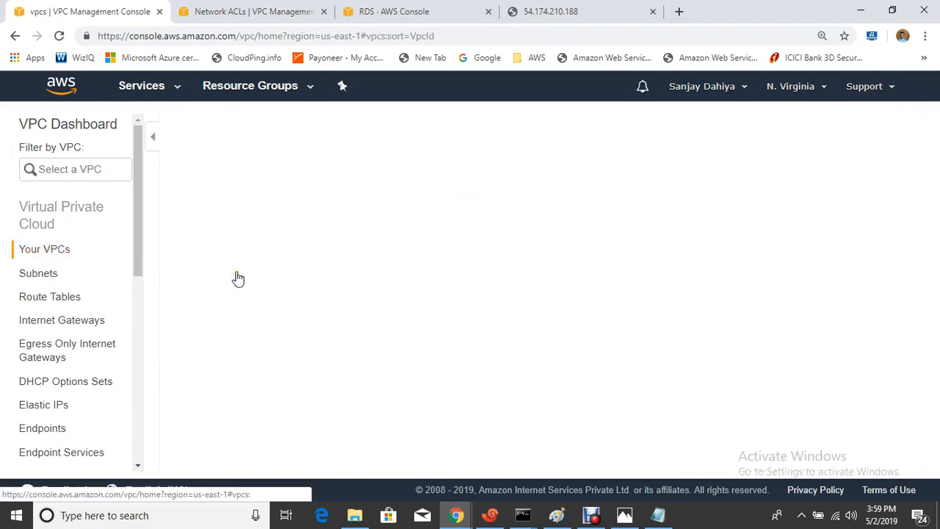
left_click(63, 251)
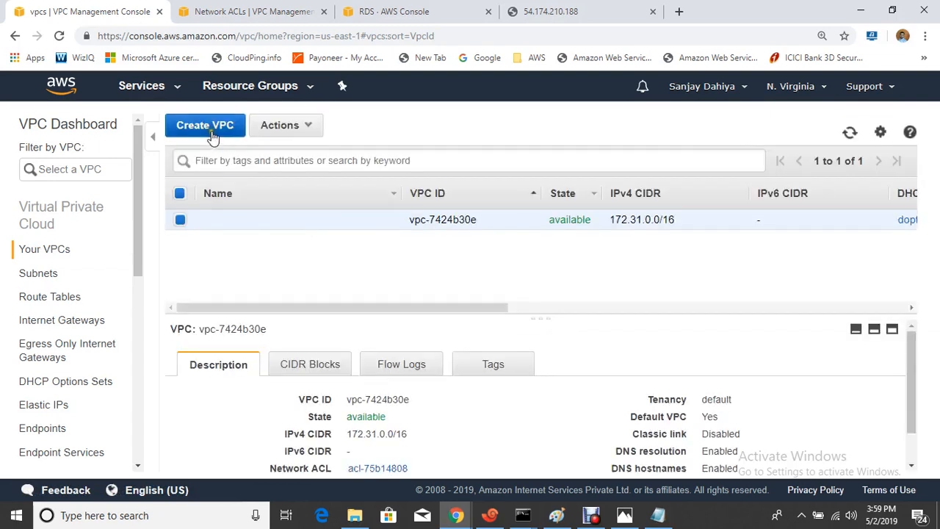
- Start a new VPC and set its name tag to HCL-PROD-VPC
left_click(207, 127)
left_click(288, 259)
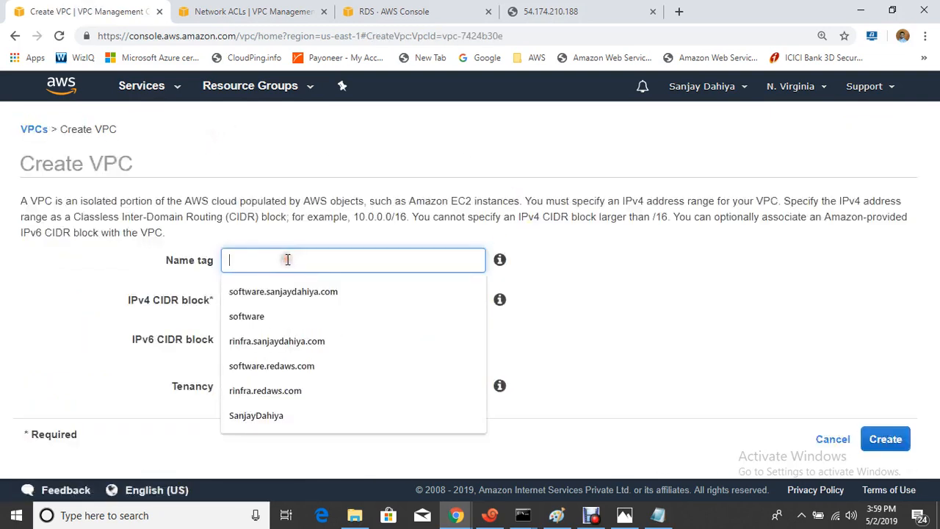
type("HCL")
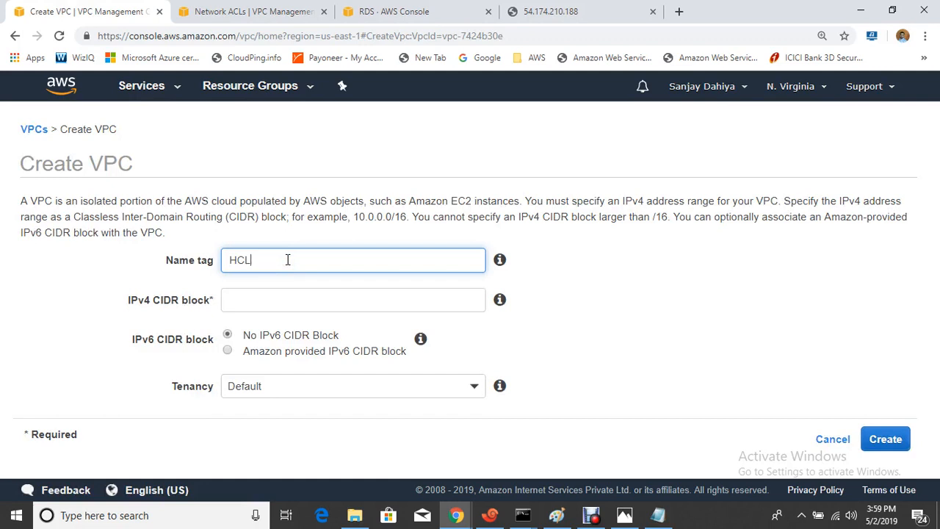
type("-PROD-VPC")
- Copy the VPC network address 10.0.0.0/16 from the Notepad plan into the new VPC's IPv4 CIDR block
left_click(317, 295)
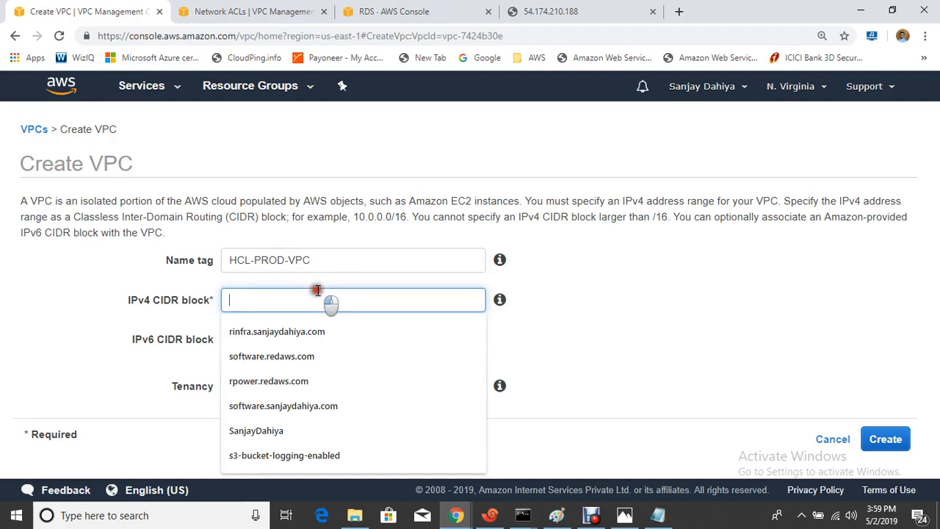
left_click(657, 523)
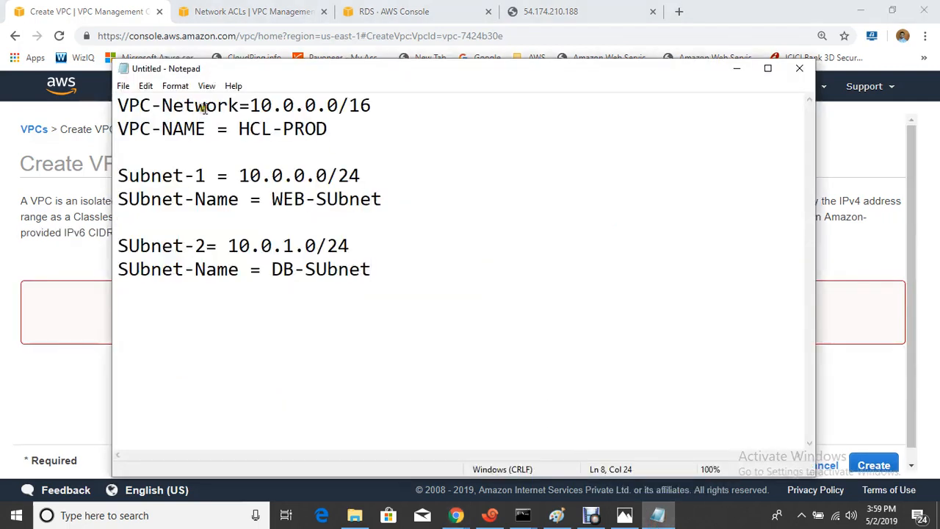
left_click(254, 106)
left_click_drag(263, 111, 376, 111)
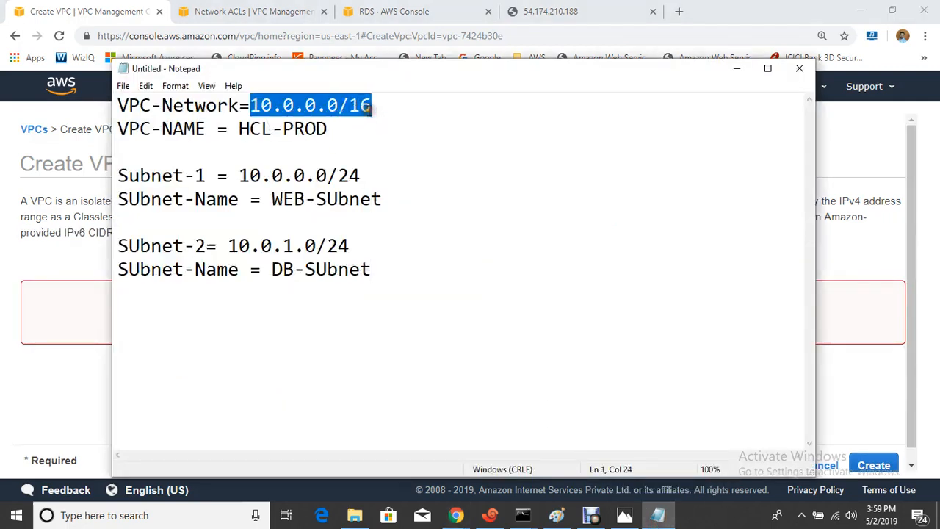
right_click(359, 110)
left_click(387, 152)
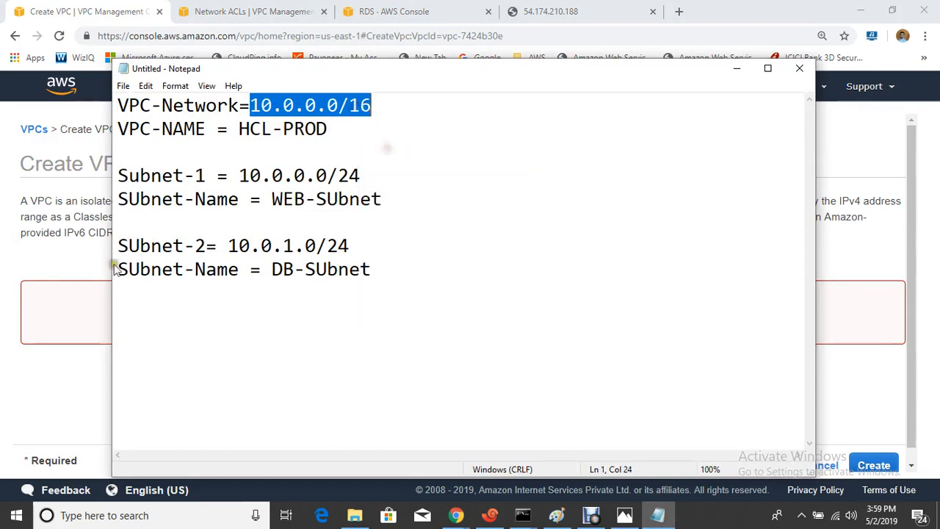
left_click(99, 269)
left_click(298, 310)
right_click(297, 308)
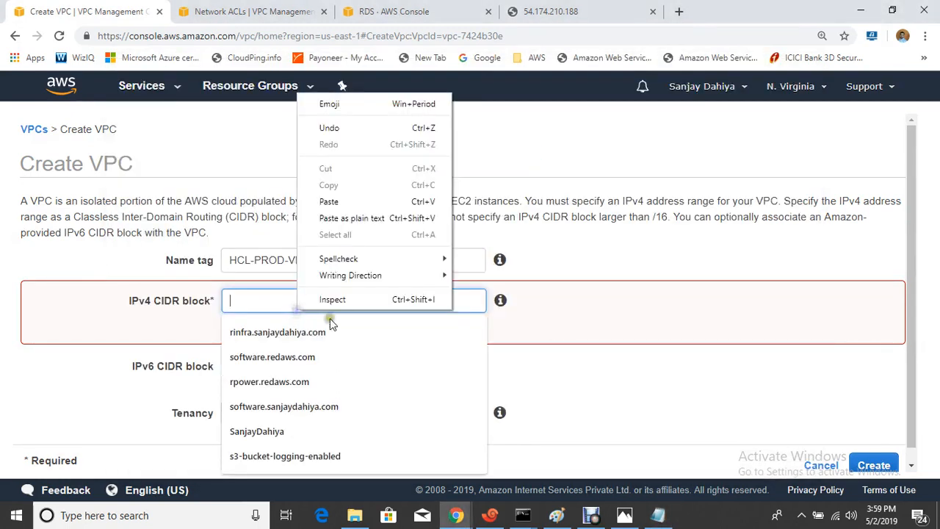
left_click(340, 196)
left_click(681, 371)
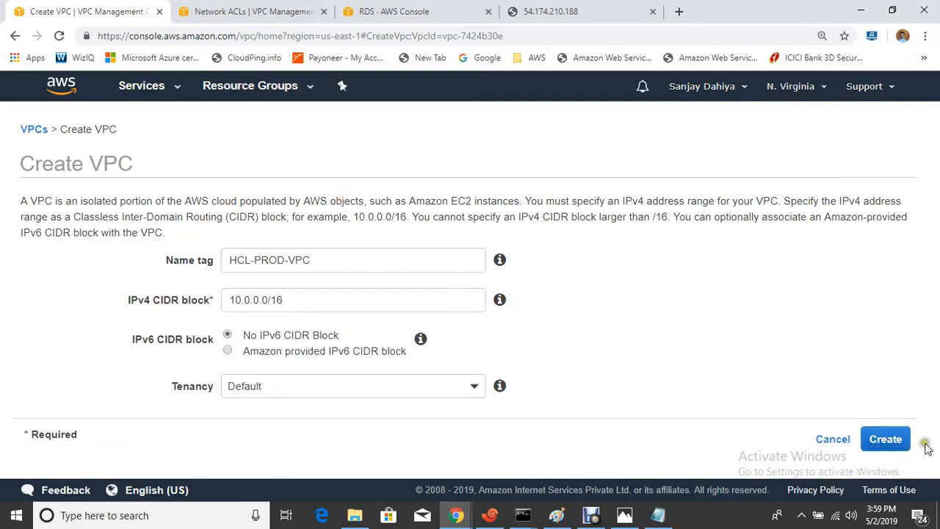
- Create the VPC with the entered settings and leave only HCL-PROD-VPC selected in the VPC list
left_click(886, 451)
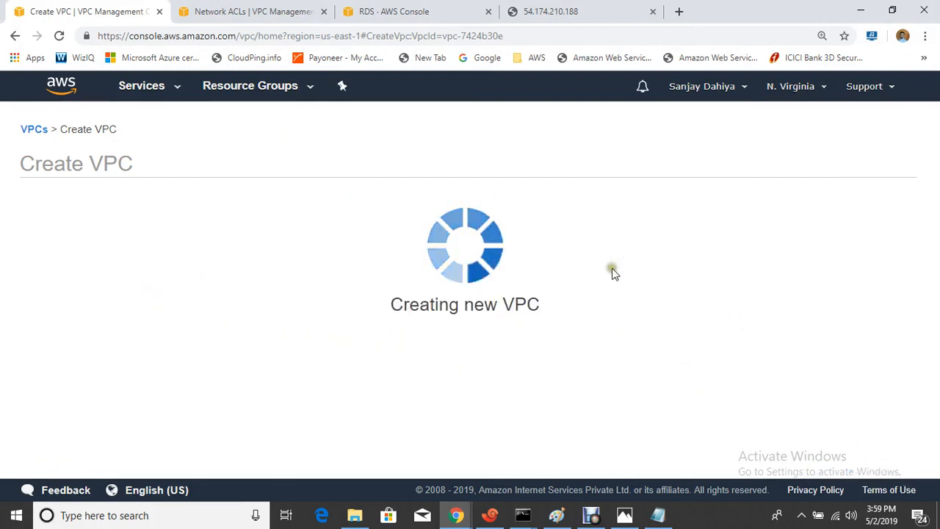
left_click(695, 299)
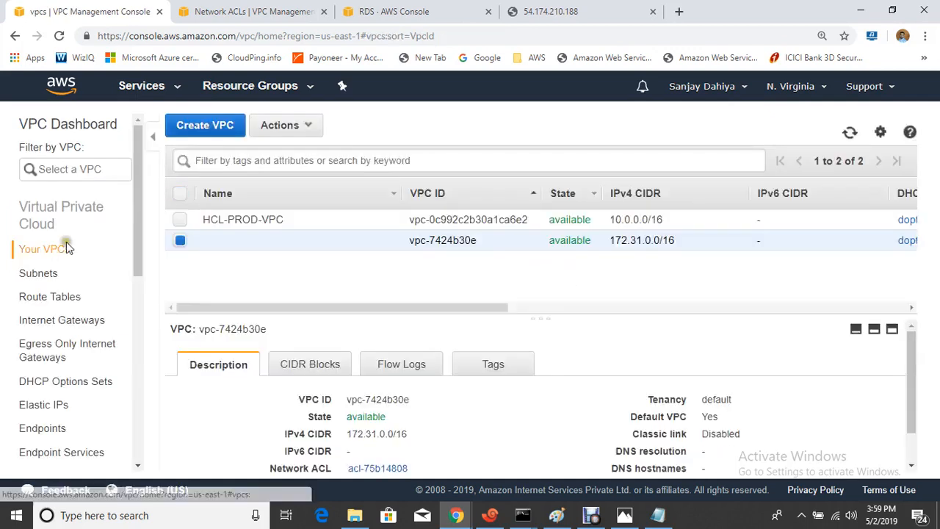
left_click(180, 219)
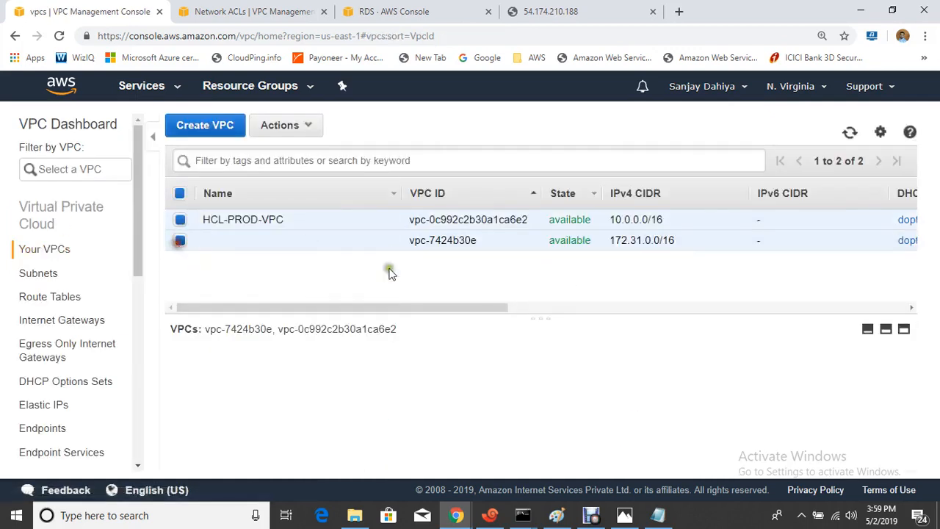
left_click(180, 240)
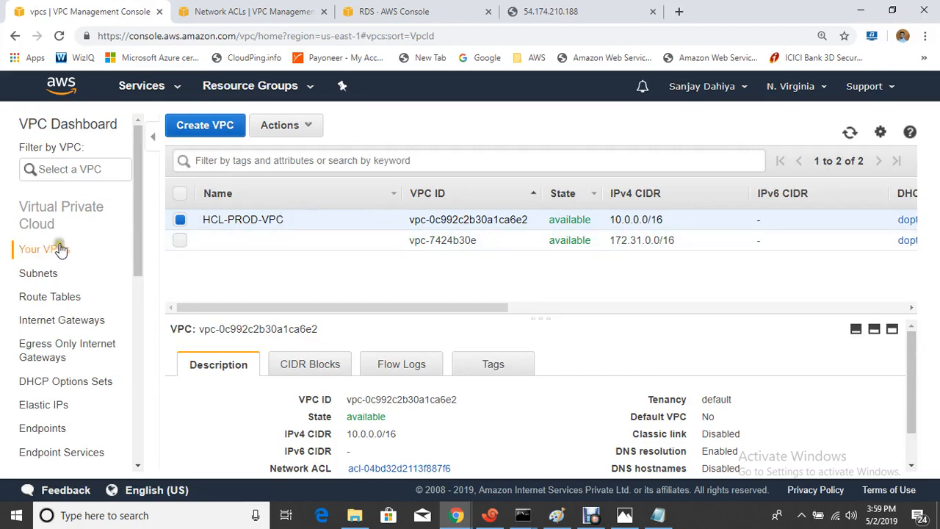
- Start a new subnet and name it WEB-SUbnet, copying the name from the Notepad plan
left_click(46, 278)
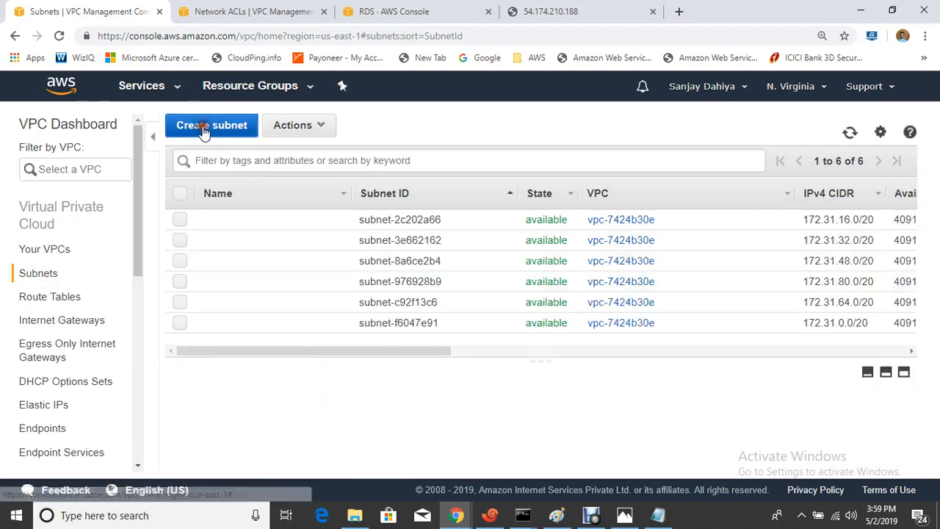
left_click(195, 125)
left_click(309, 245)
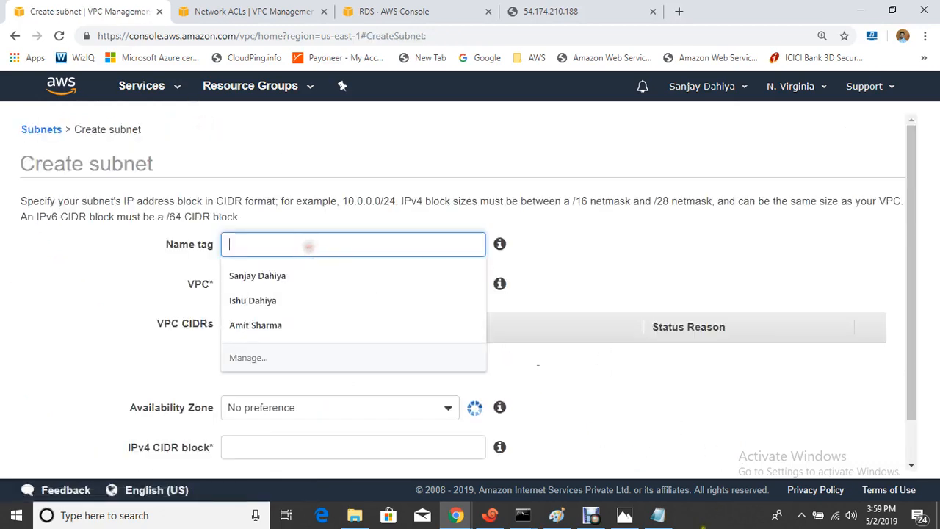
left_click(674, 517)
left_click_drag(270, 200, 393, 205)
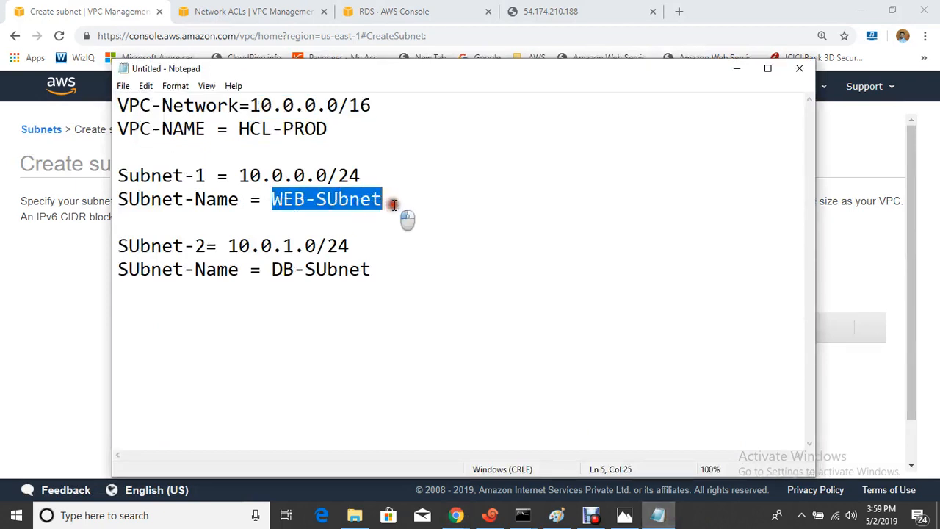
left_click(63, 272)
left_click(260, 248)
key("ctrl+v")
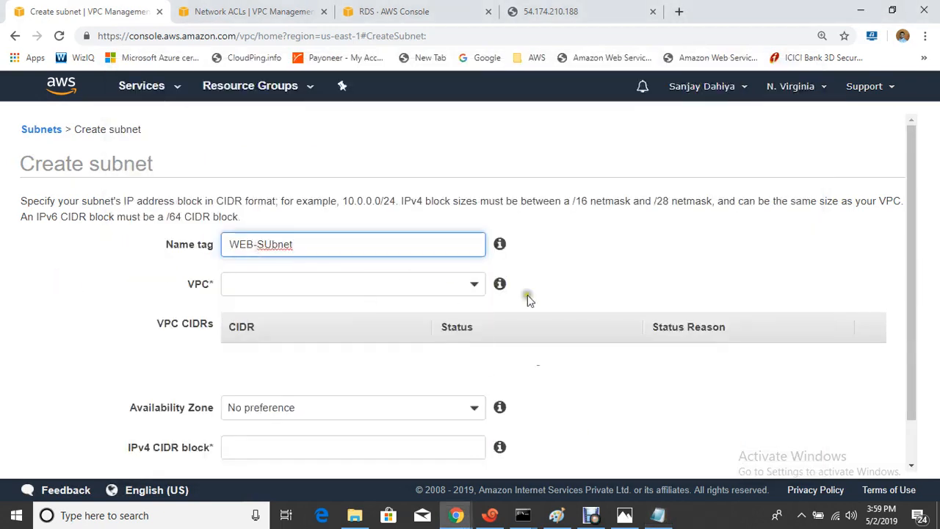
left_click(610, 283)
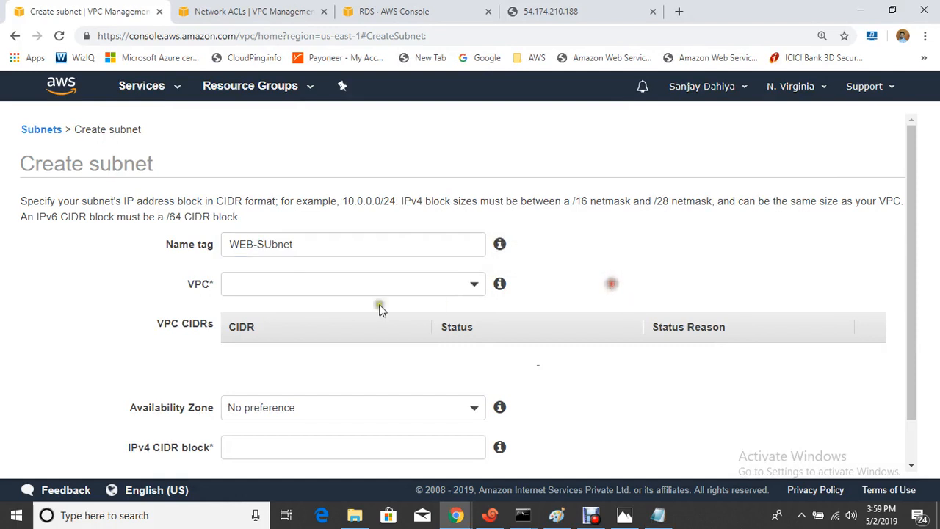
- Assign the web subnet to the HCL-PROD-VPC network
left_click(471, 290)
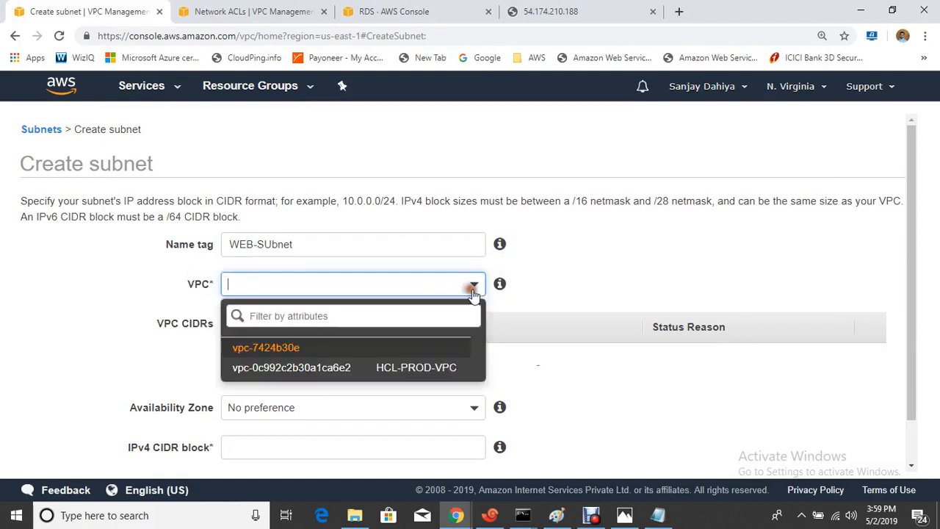
left_click(356, 374)
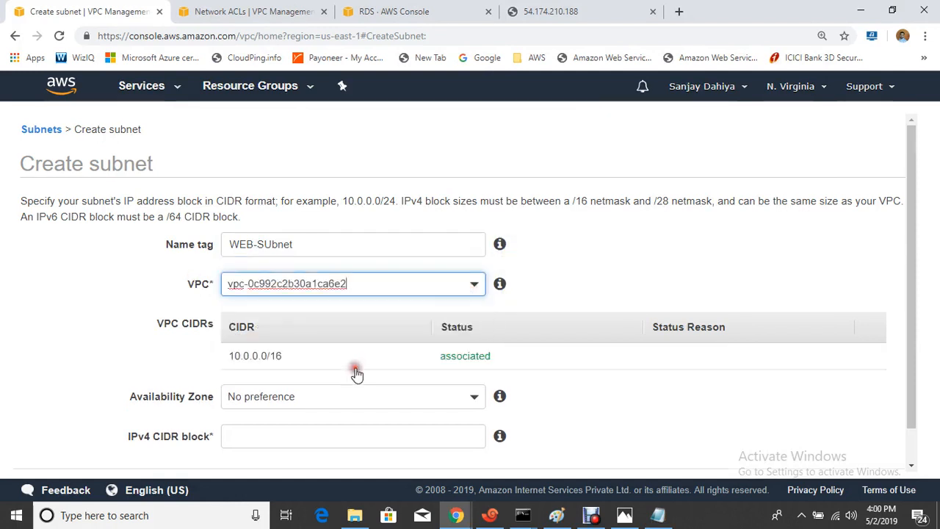
left_click(683, 420)
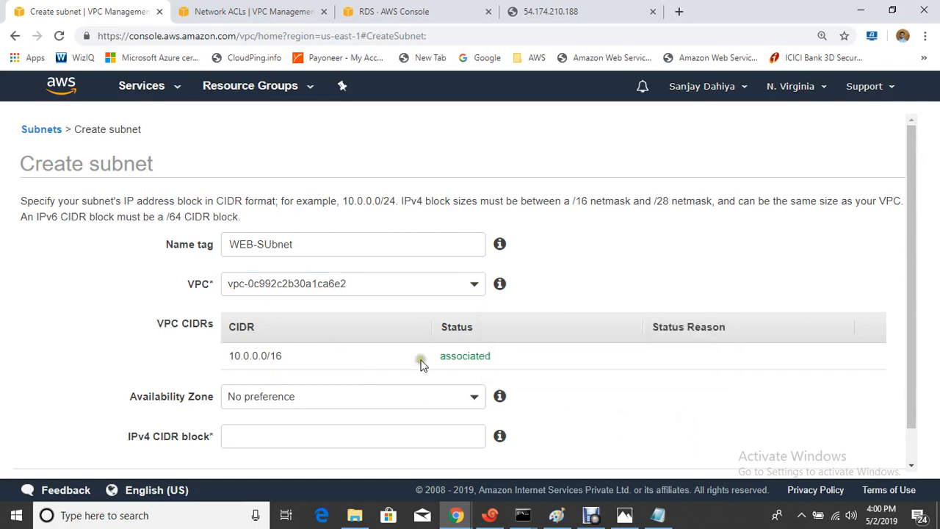
- Copy the Subnet-1 address 10.0.0.0/24 from the Notepad plan into the web subnet's IPv4 CIDR block
left_click(269, 436)
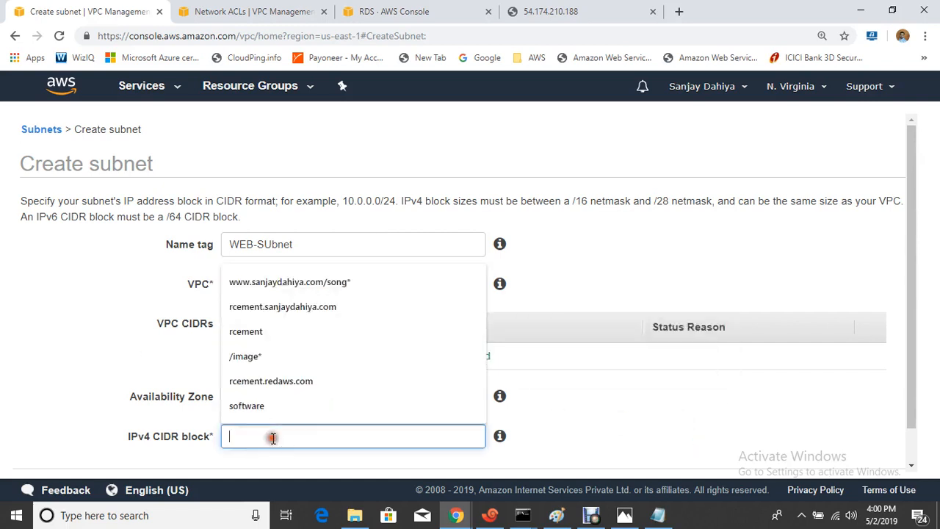
left_click(658, 515)
left_click_drag(249, 175, 360, 199)
left_click_drag(252, 176, 363, 178)
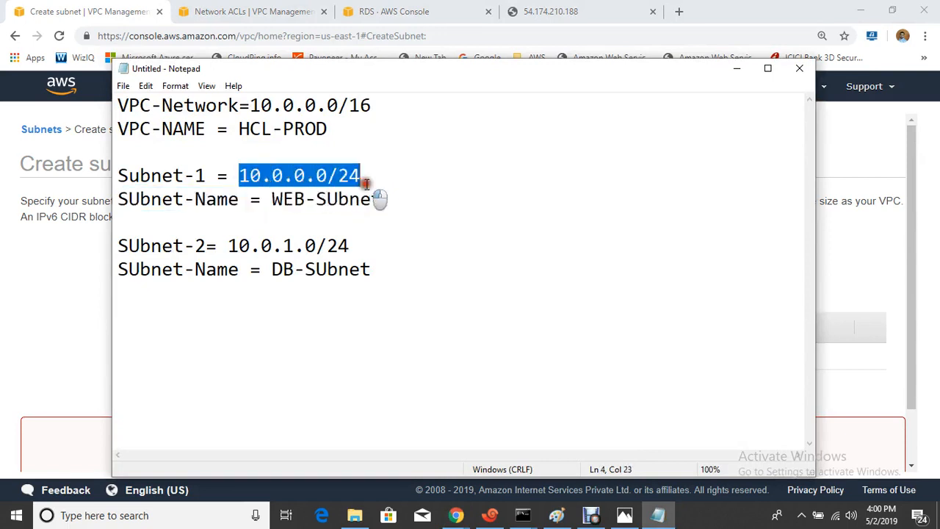
left_click(30, 289)
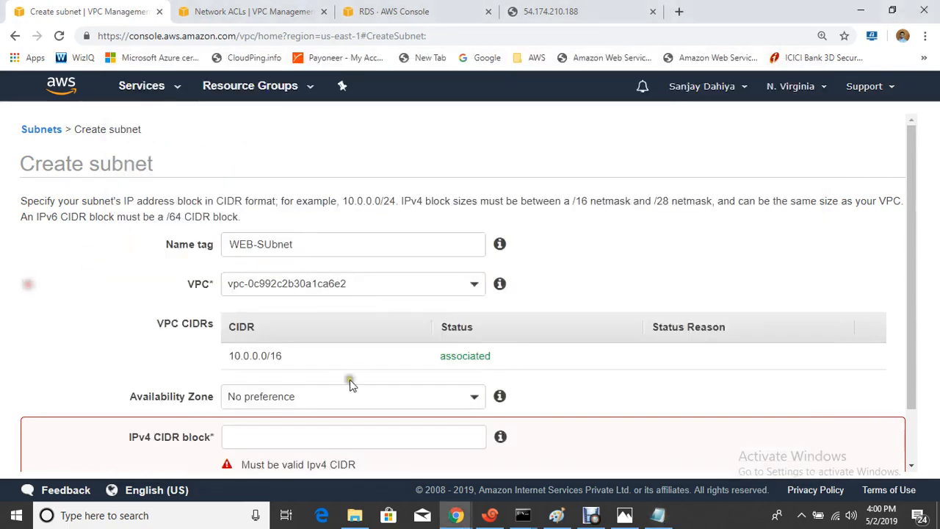
left_click(312, 438)
key("ctrl+v")
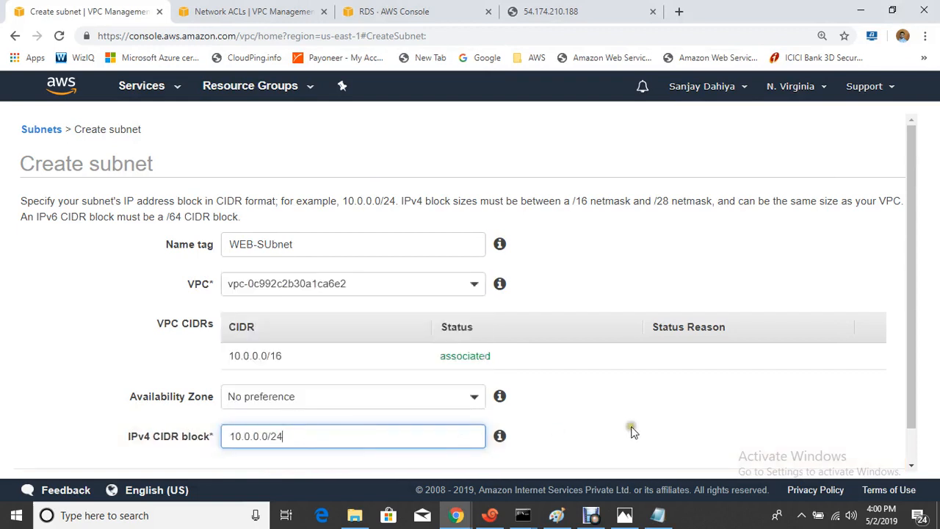
- Create the web subnet and select WEB-SUbnet in the subnet list
scroll(663, 404, "down", 1)
left_click(872, 451)
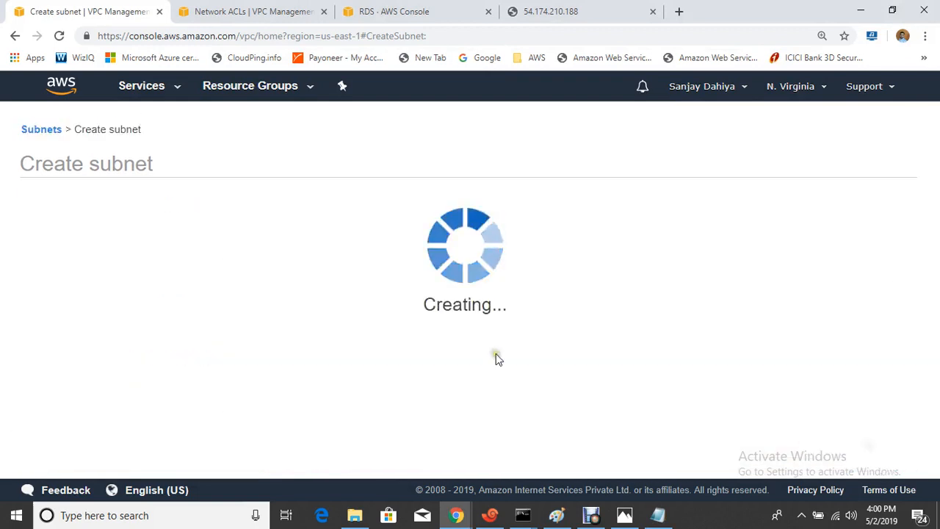
left_click(705, 299)
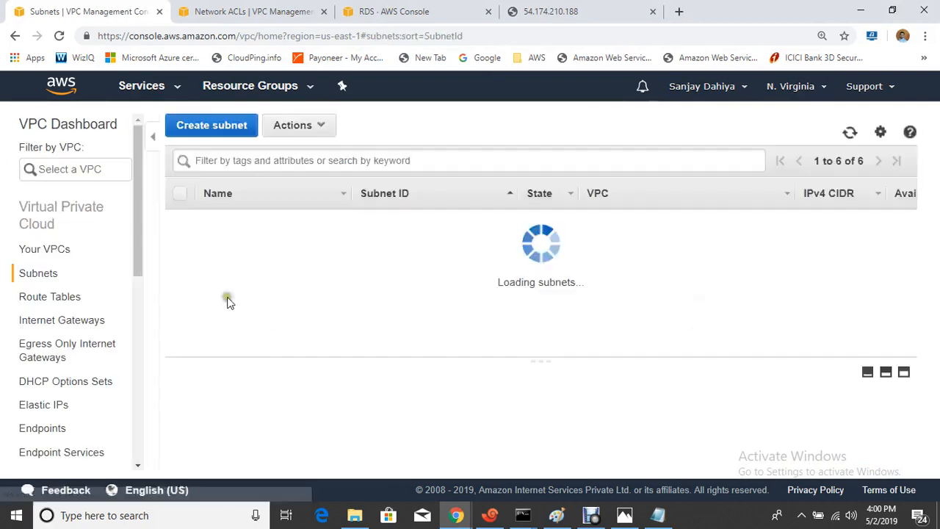
left_click(176, 220)
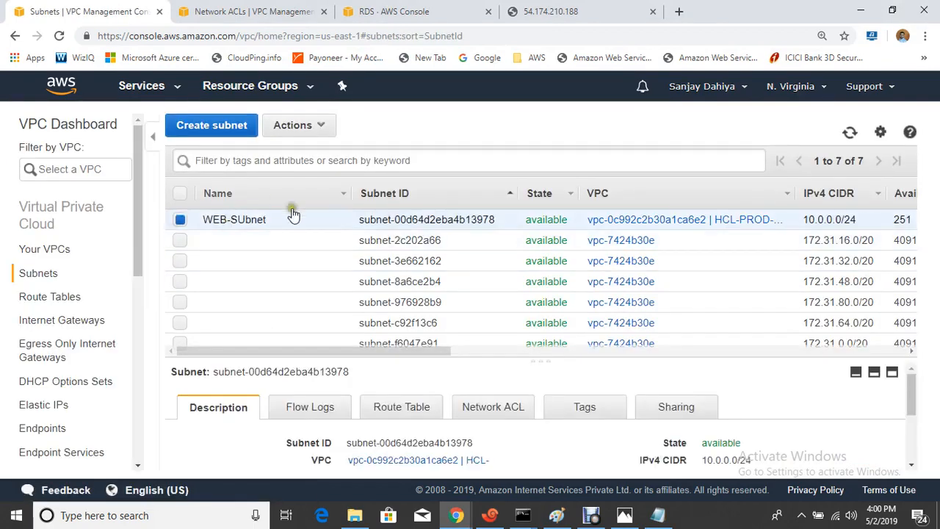
- Start another subnet and name it DB-SUbnet, copying the name from the Notepad plan
left_click(203, 125)
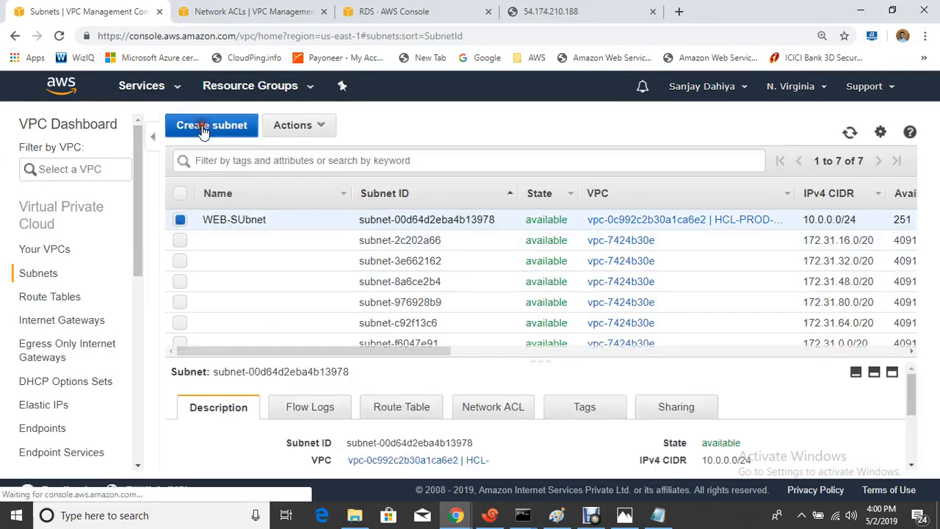
left_click(656, 517)
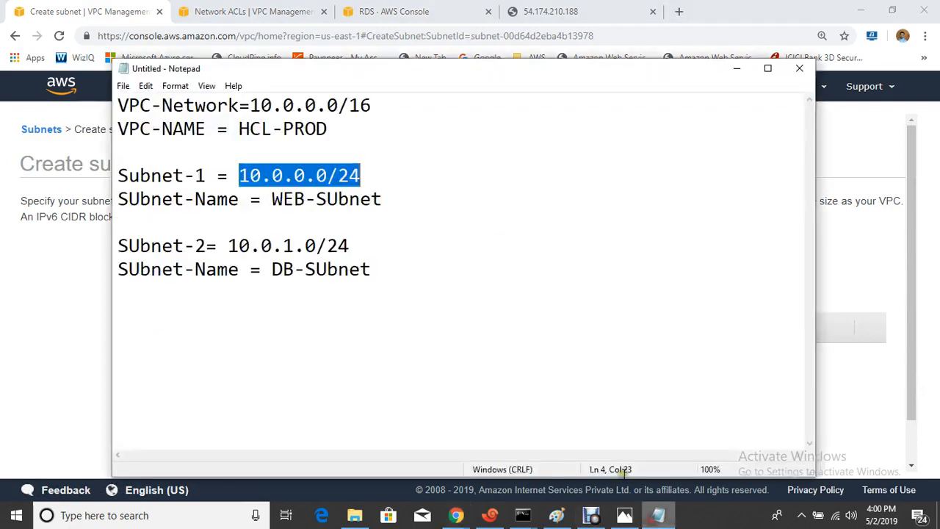
left_click_drag(270, 269, 376, 286)
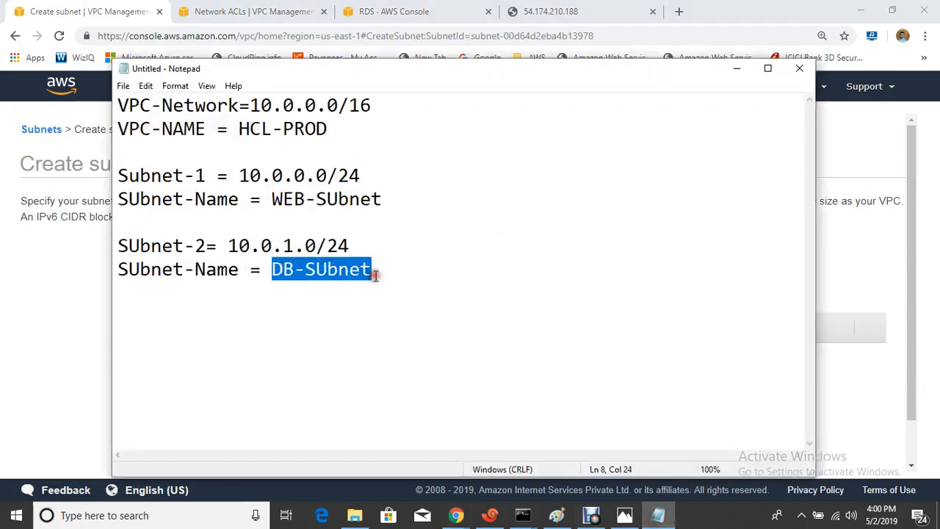
left_click(67, 314)
left_click(292, 249)
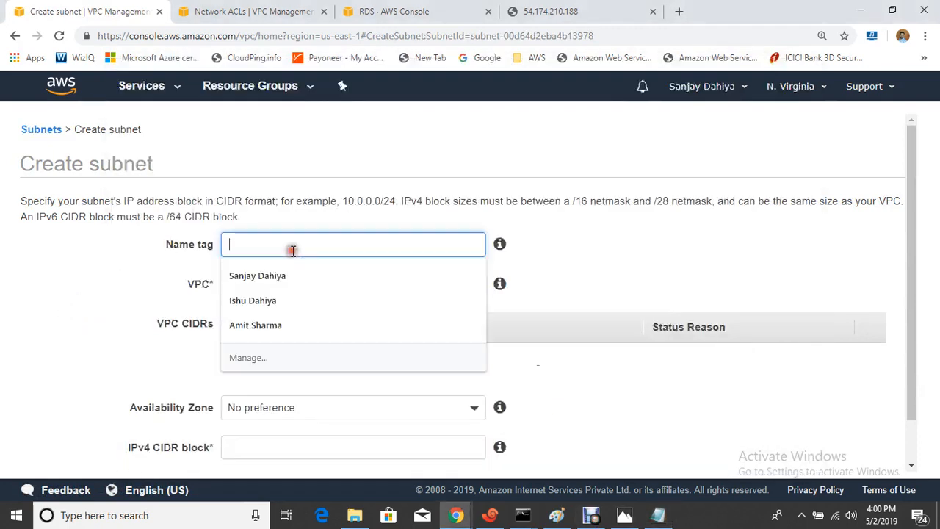
key("ctrl+v")
left_click(146, 283)
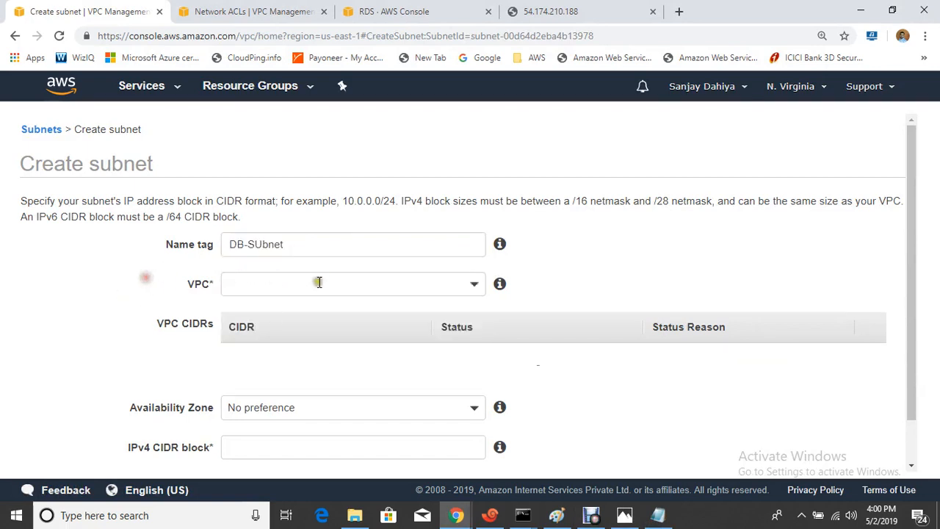
- Assign the database subnet to HCL-PROD-VPC and copy the Subnet-2 address 10.0.1.0/24 from the Notepad plan into its IPv4 CIDR block
left_click(456, 284)
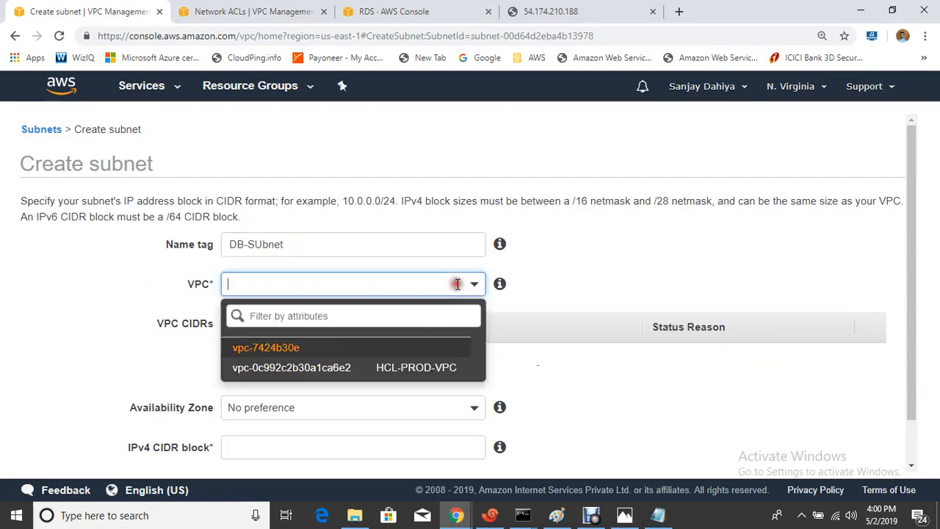
left_click(289, 367)
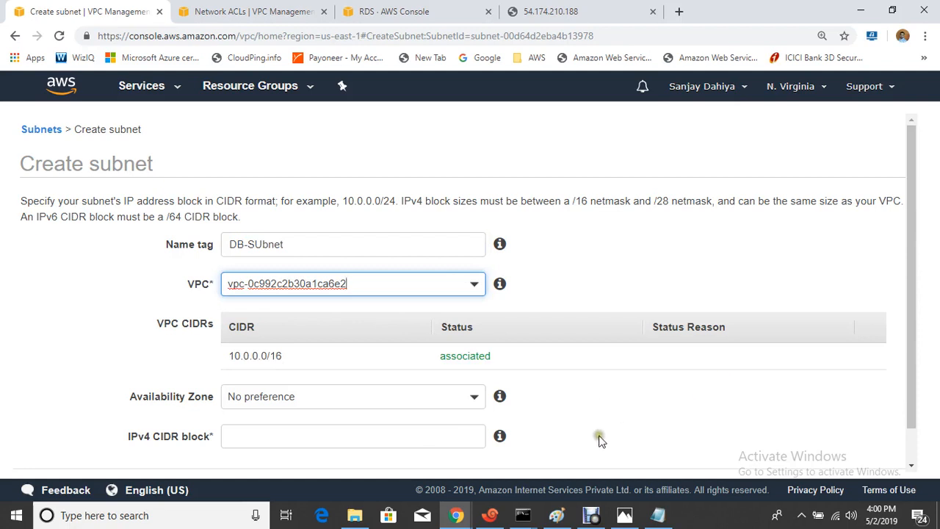
left_click(240, 436)
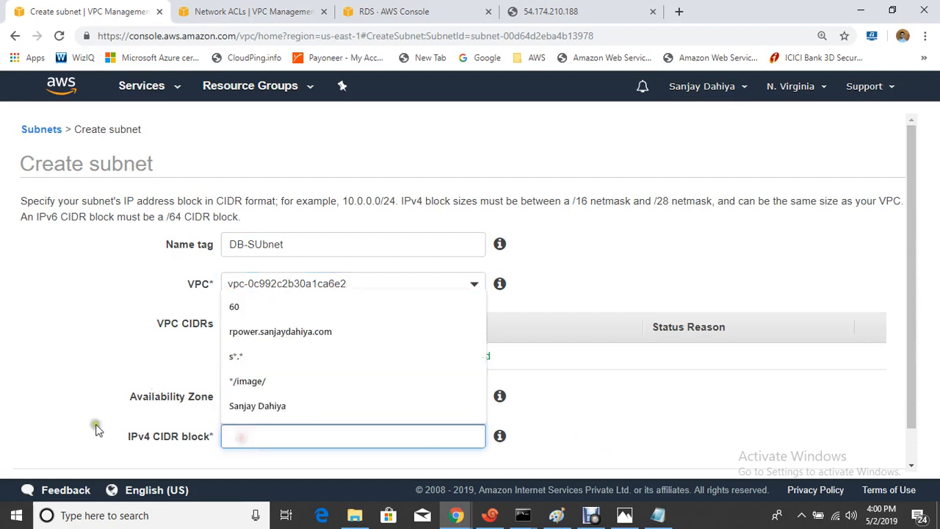
left_click(658, 515)
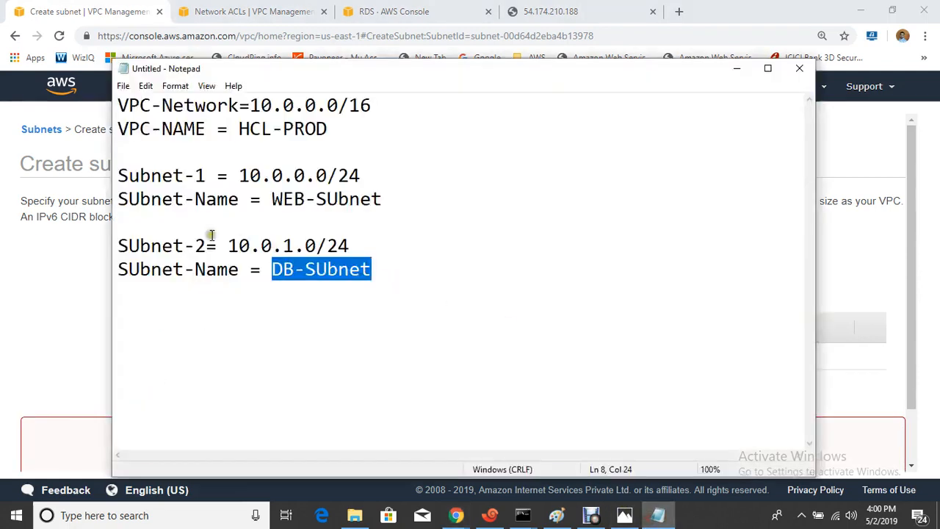
left_click_drag(232, 246, 379, 249)
key("ctrl+c")
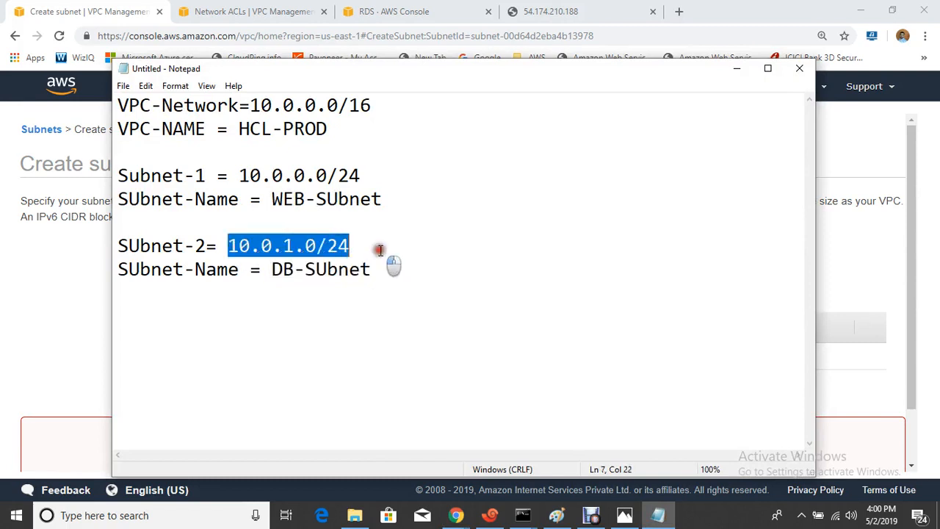
left_click(27, 354)
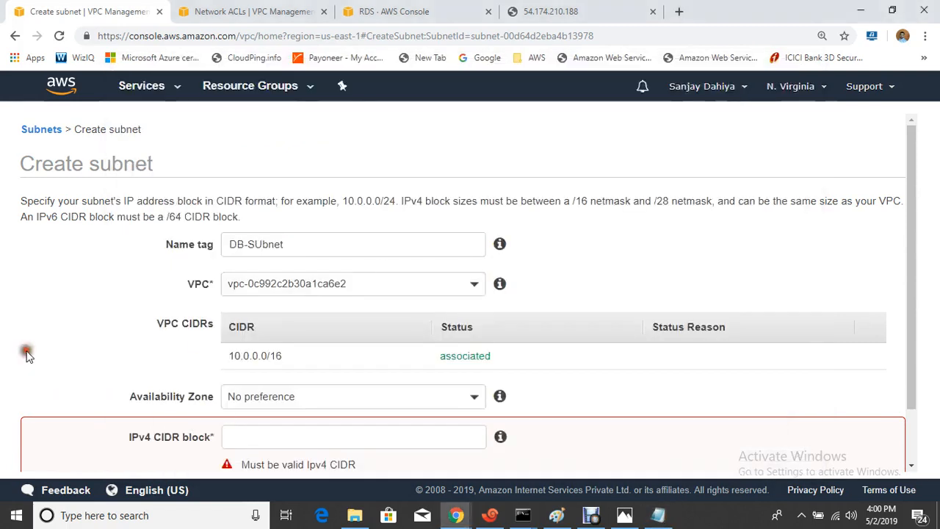
left_click(265, 435)
key("ctrl+v")
- Create the database subnet and return to the subnet list
scroll(588, 419, "down", 1)
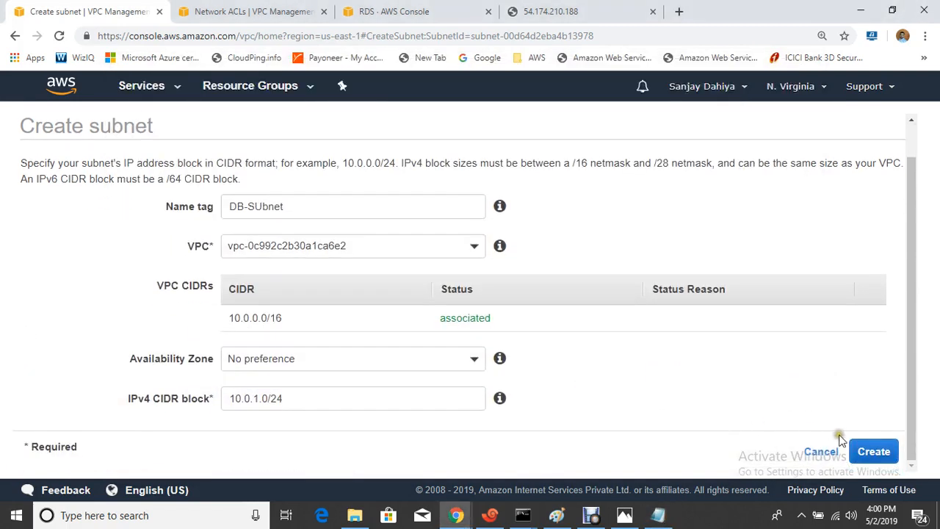
left_click(874, 449)
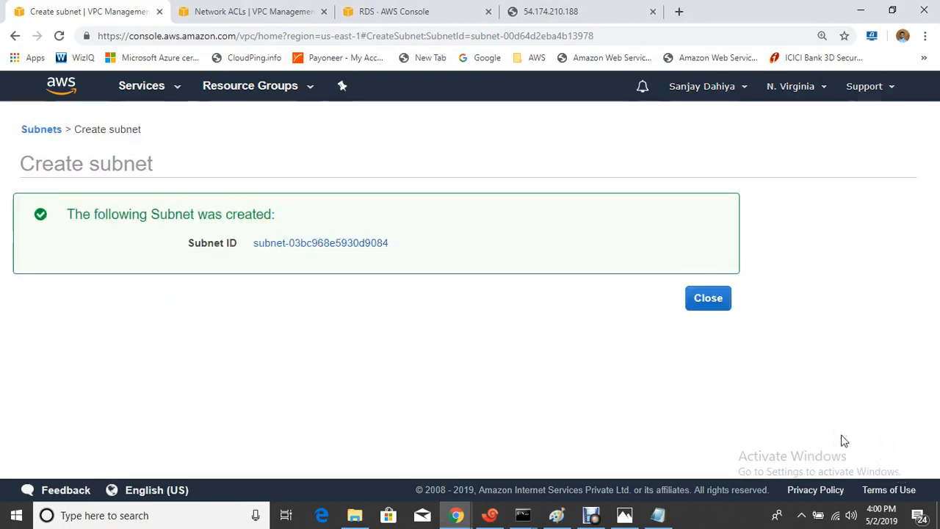
left_click(707, 301)
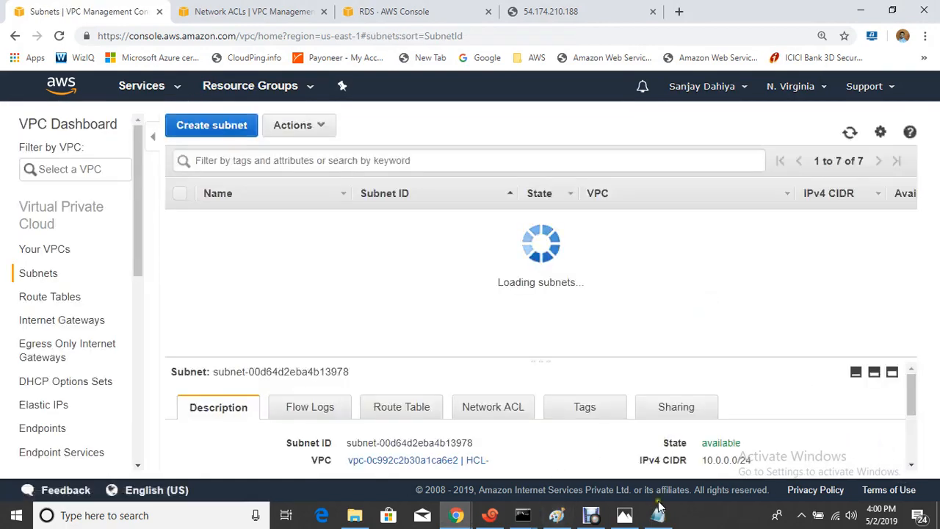
- Compare the subnet list with the Notepad plan, checking the WEB-SUbnet and DB-SUbnet entries
left_click(658, 514)
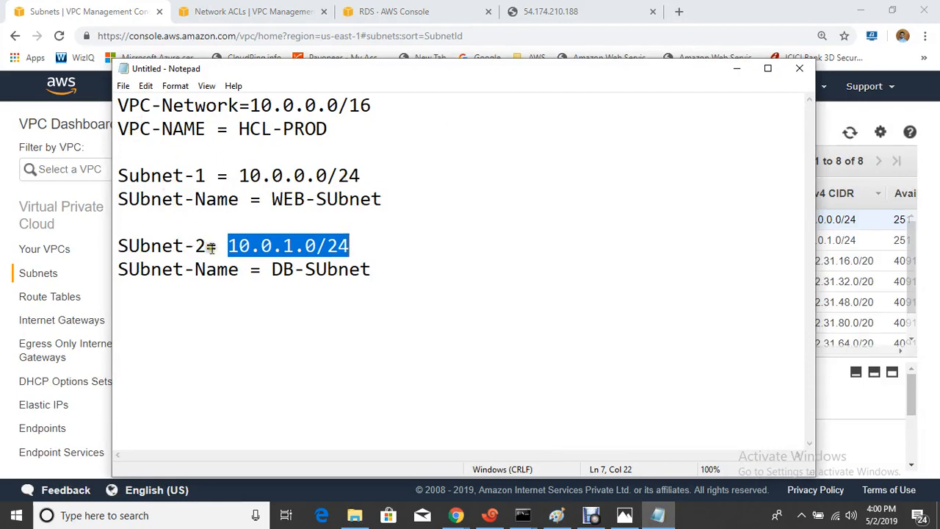
left_click(847, 413)
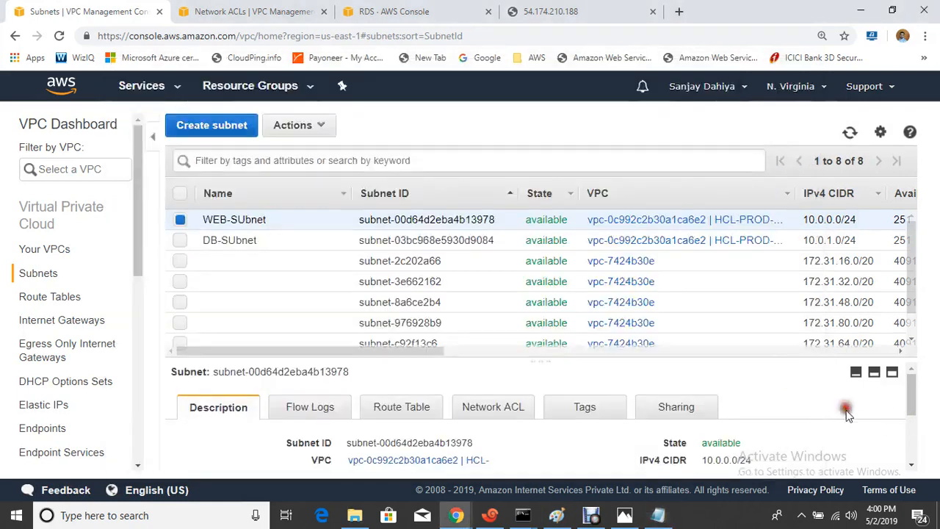
left_click(176, 241)
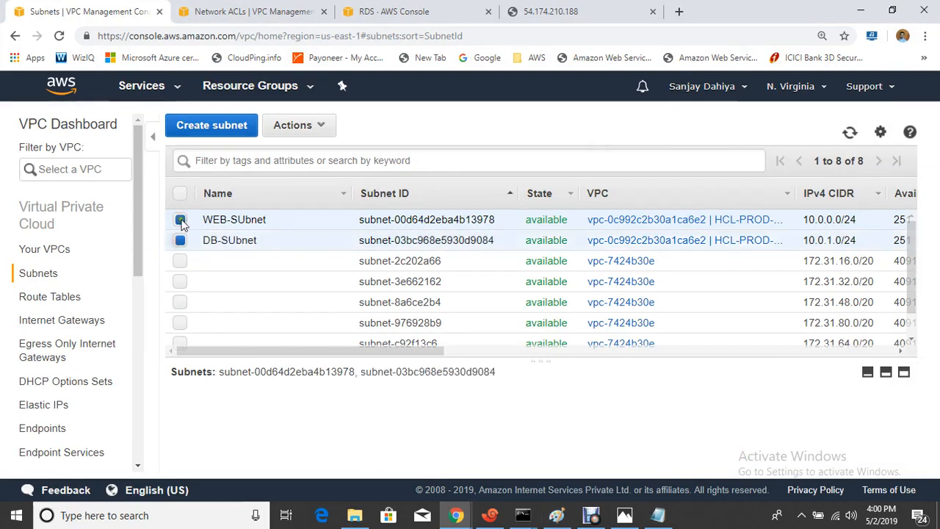
left_click(180, 246)
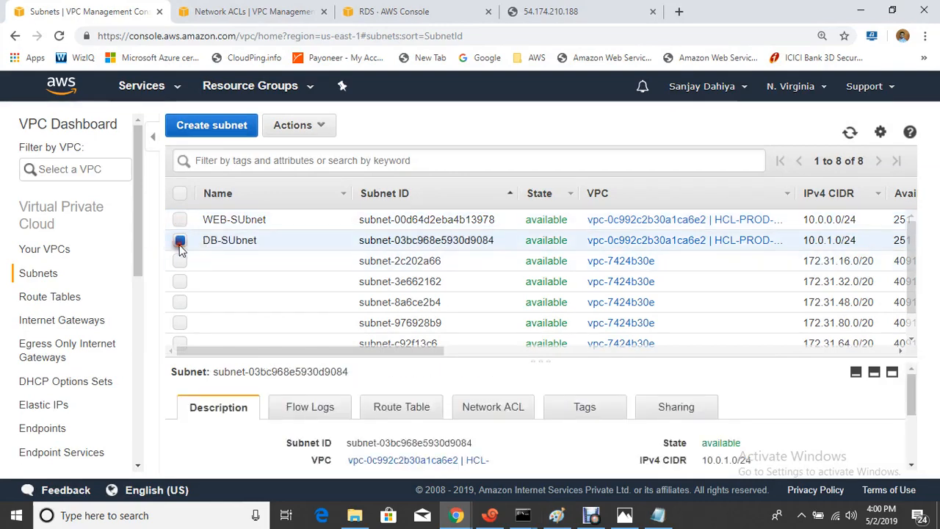
left_click(180, 242)
- Start launching an EC2 instance from the Red Hat Enterprise Linux 7.6 64-bit (x86) image, keeping the preselected instance type
left_click(58, 91)
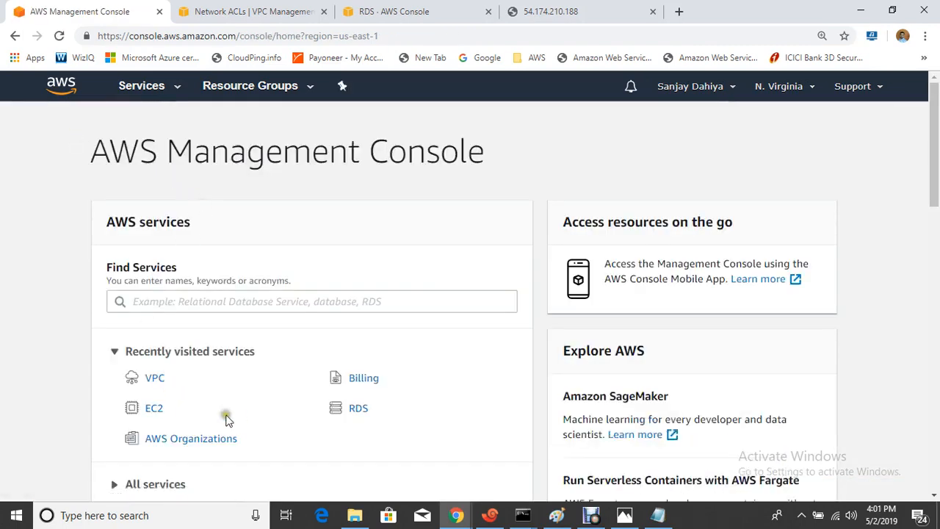
left_click(155, 409)
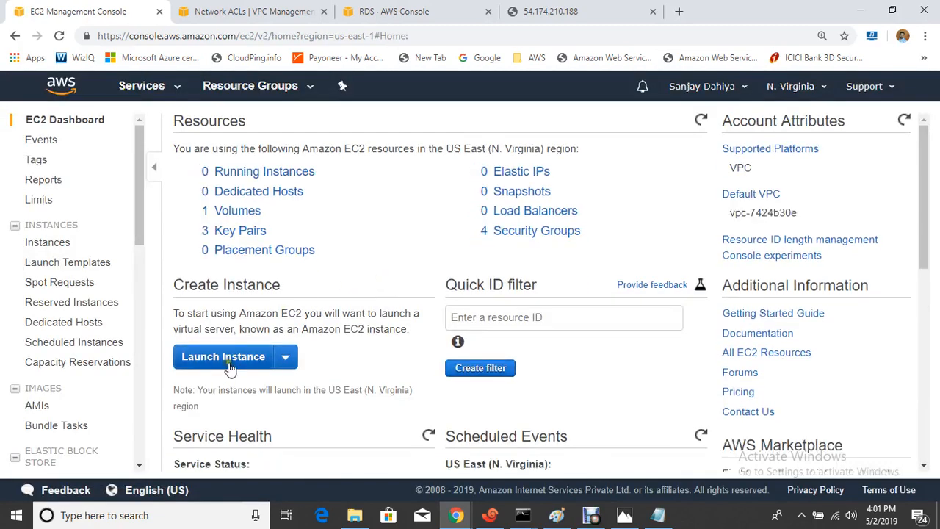
left_click(233, 358)
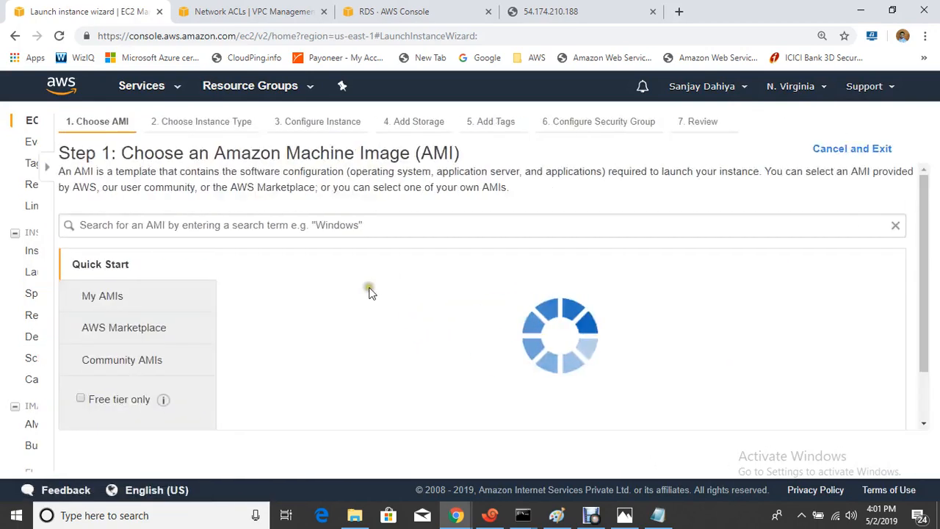
scroll(459, 293, "down", 4)
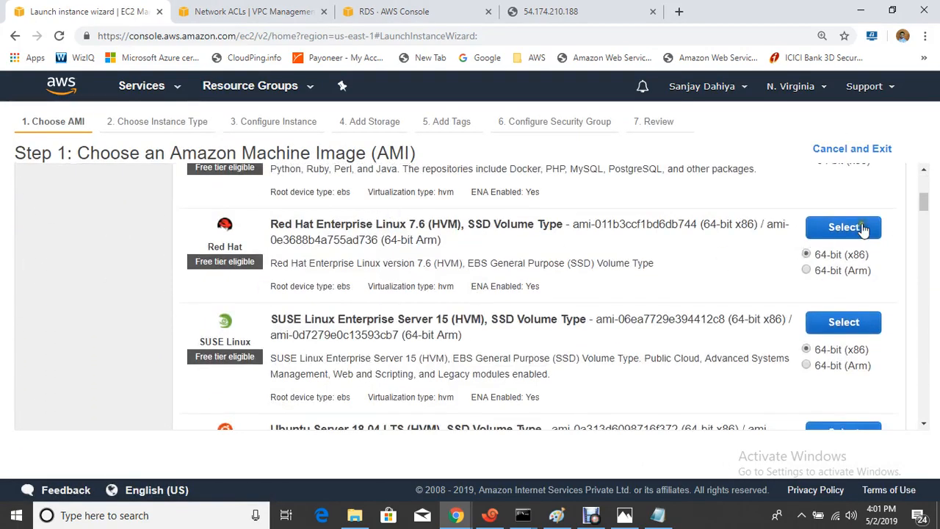
left_click(863, 228)
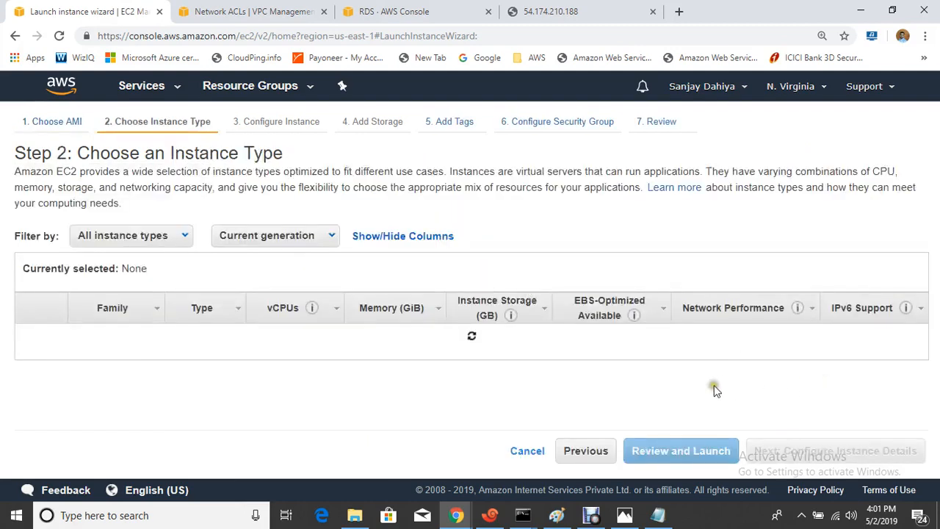
left_click(850, 450)
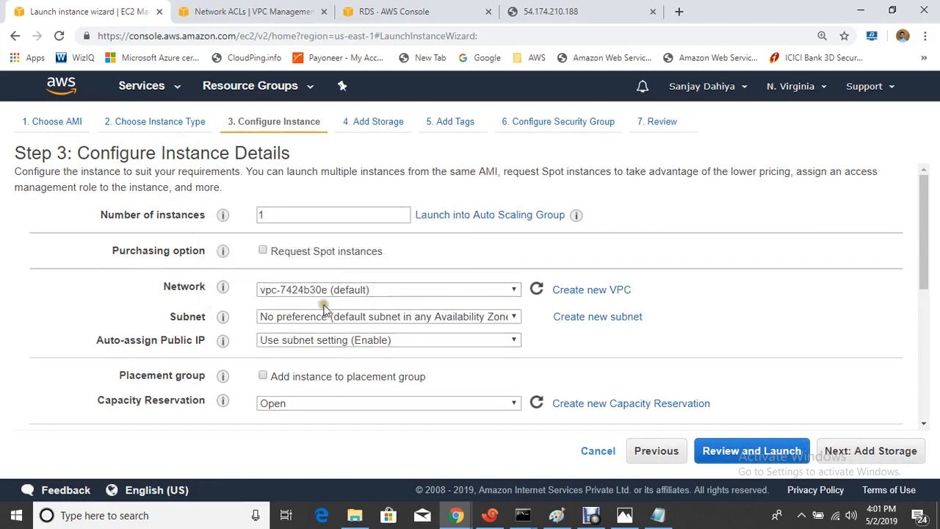
- Place the instance in the HCL-PROD-VPC network and its WEB-SUbnet subnet
left_click(415, 292)
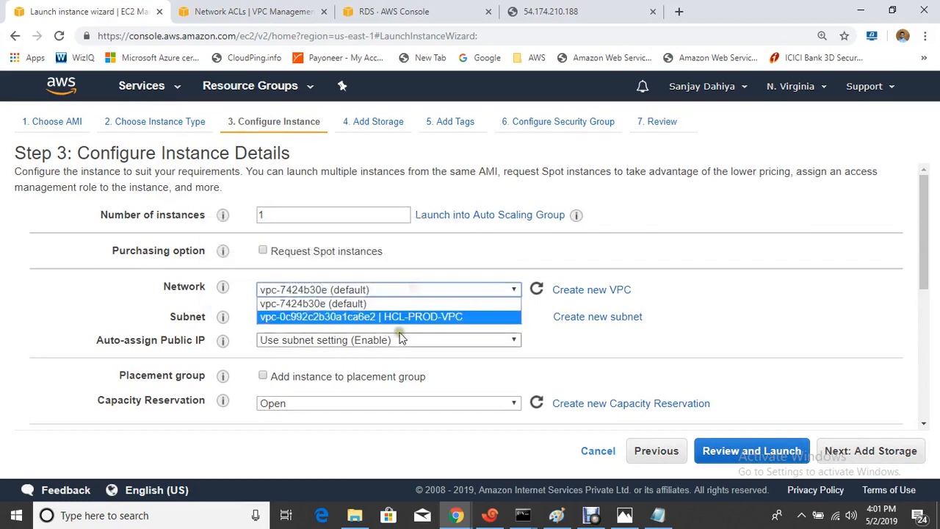
left_click(363, 320)
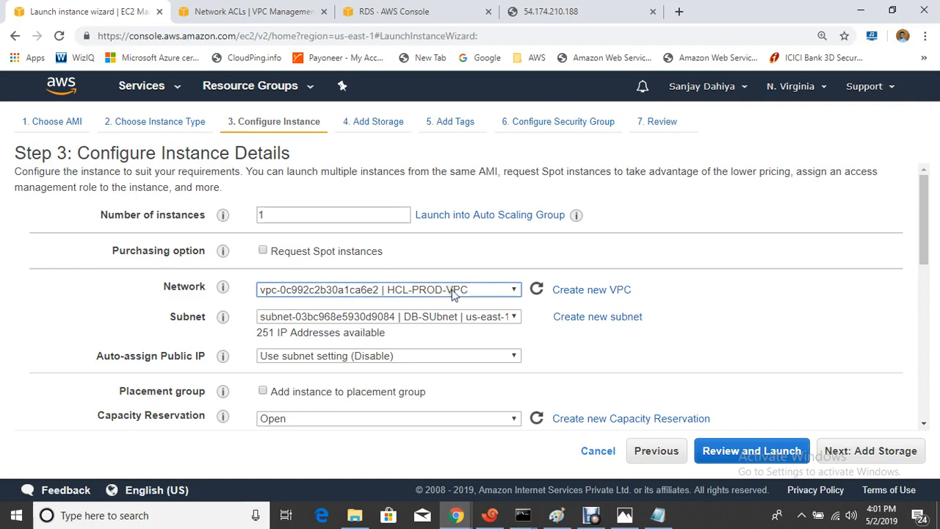
left_click(372, 319)
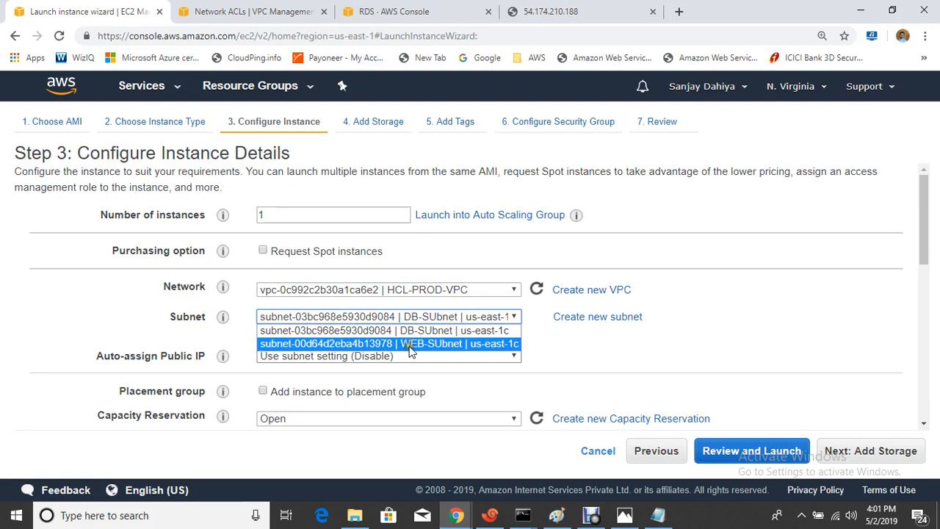
left_click(410, 344)
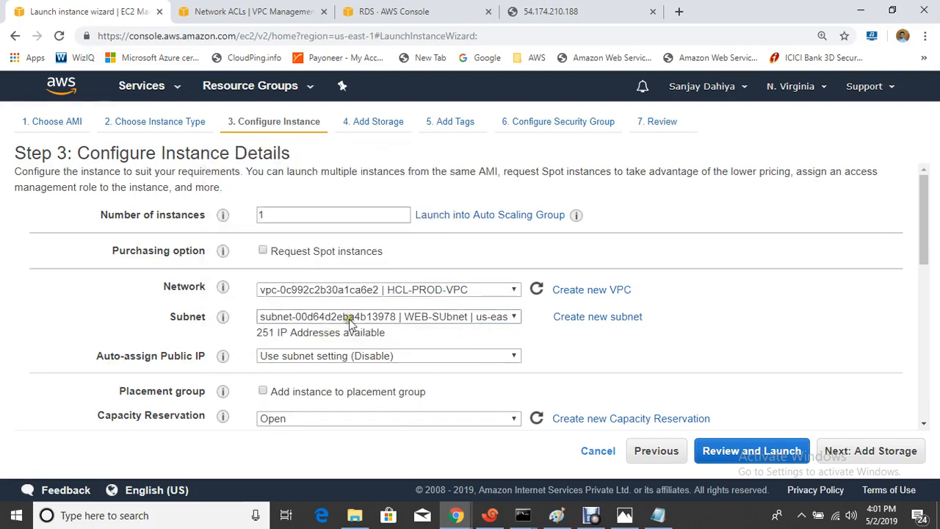
- Enable automatic public IP assignment for the instance
left_click(428, 357)
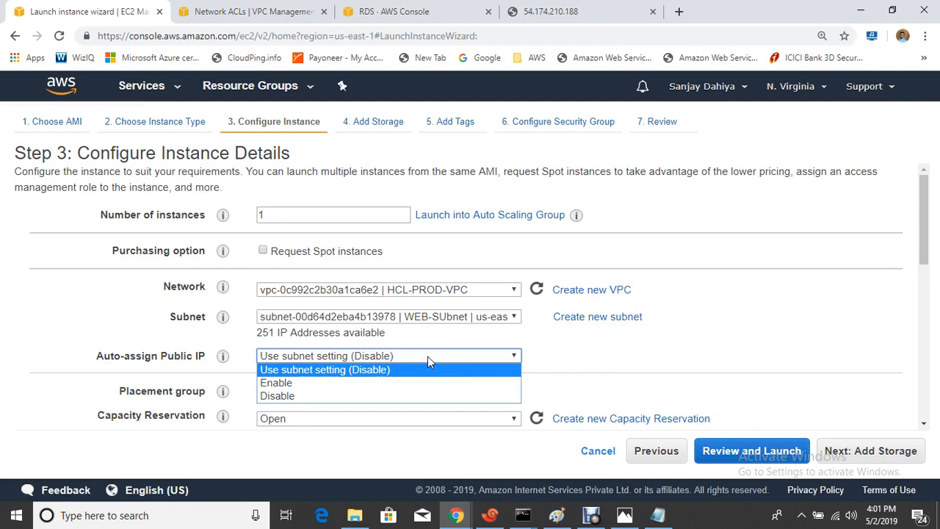
left_click(305, 383)
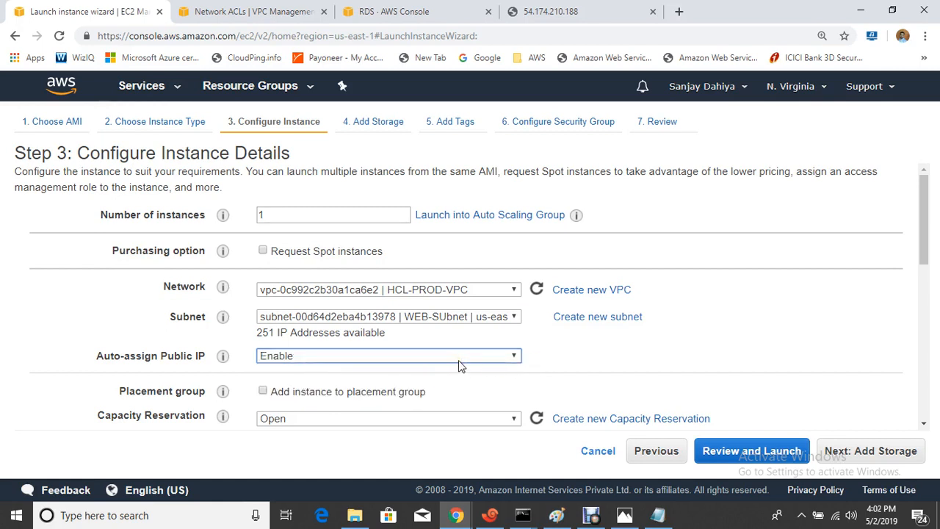
left_click(651, 344)
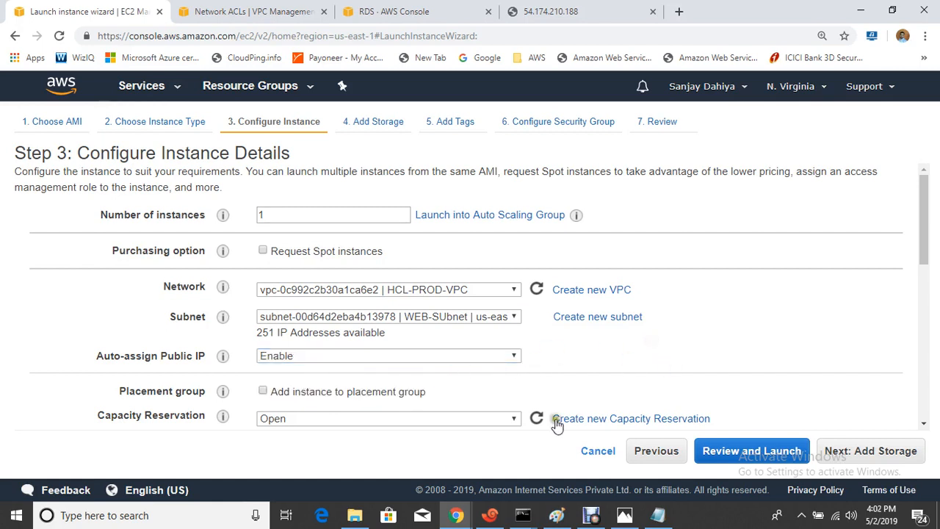
- Keep the default storage and add an instance tag with the key Name and the value Web-Server
left_click(908, 451)
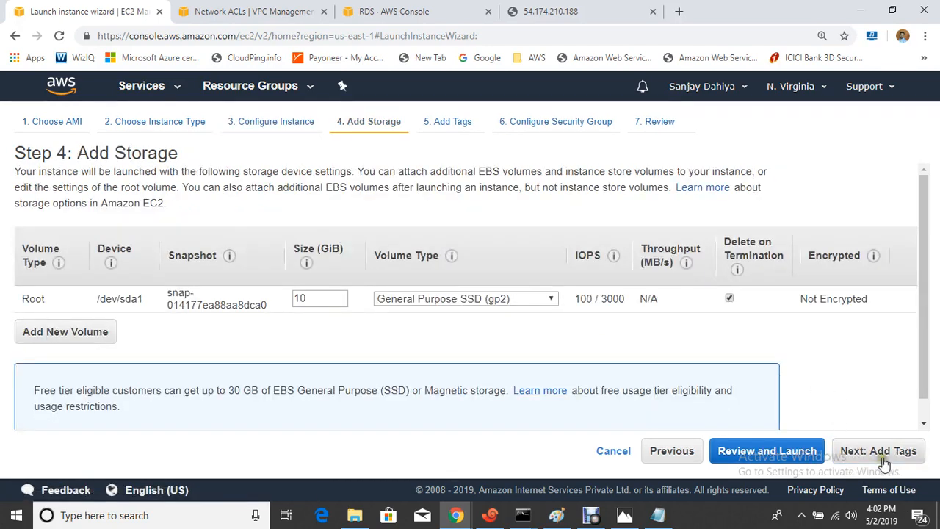
left_click(855, 457)
left_click(44, 359)
type("Name")
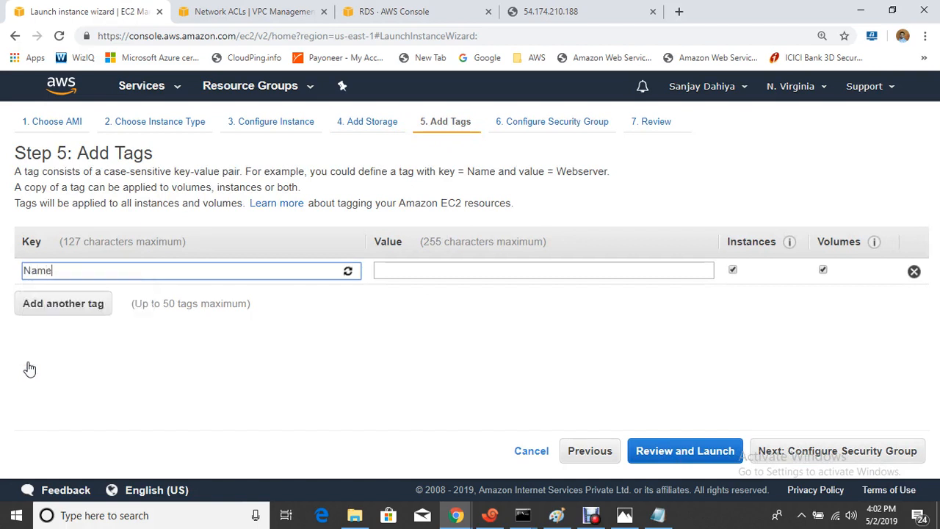
key("Tab")
type("Web")
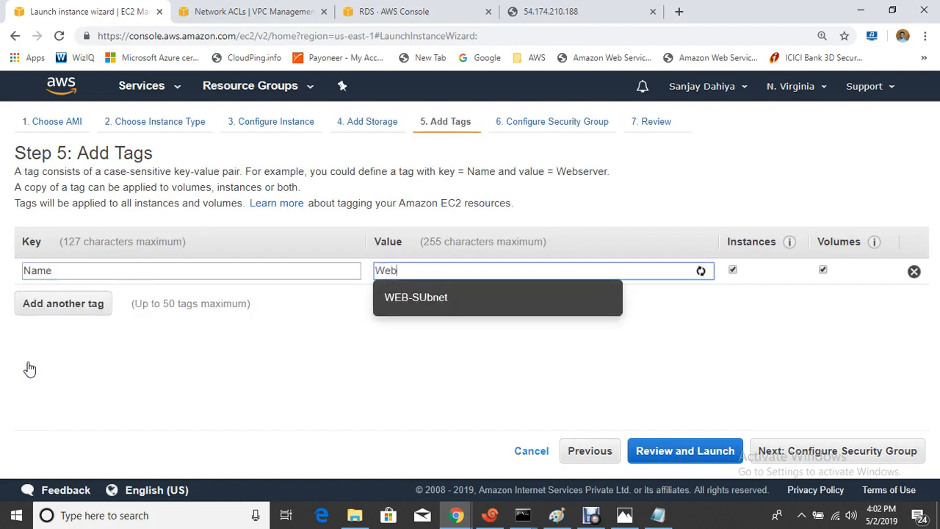
type("-Server")
left_click(428, 384)
left_click(864, 454)
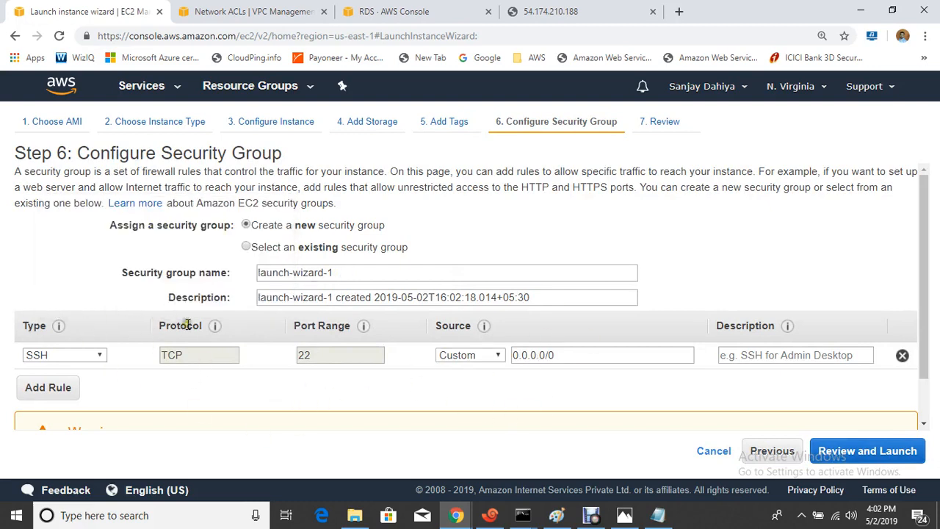
- Launch the instance with the default new security group and the existing master key pair, and show it in the instances list
left_click(871, 457)
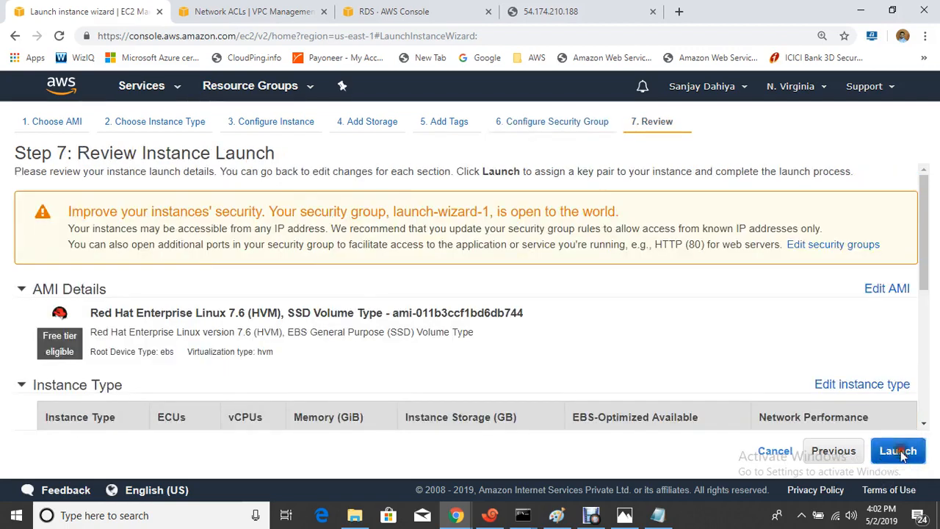
left_click(898, 449)
left_click(347, 338)
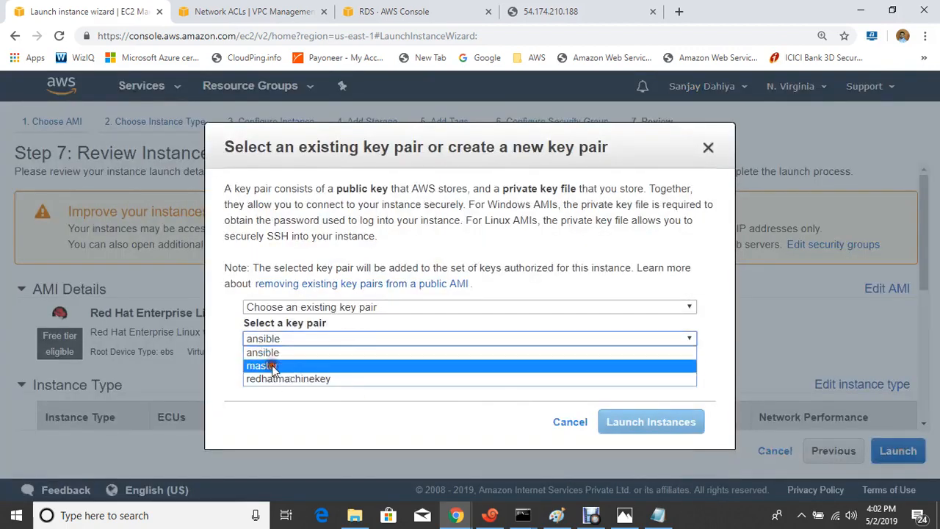
left_click(272, 365)
left_click(277, 363)
left_click(622, 423)
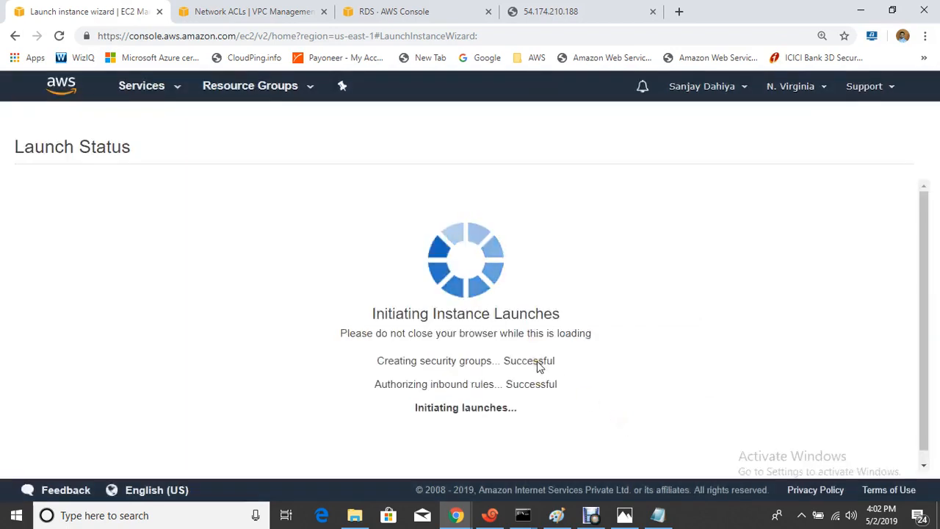
scroll(921, 299, "down", 4)
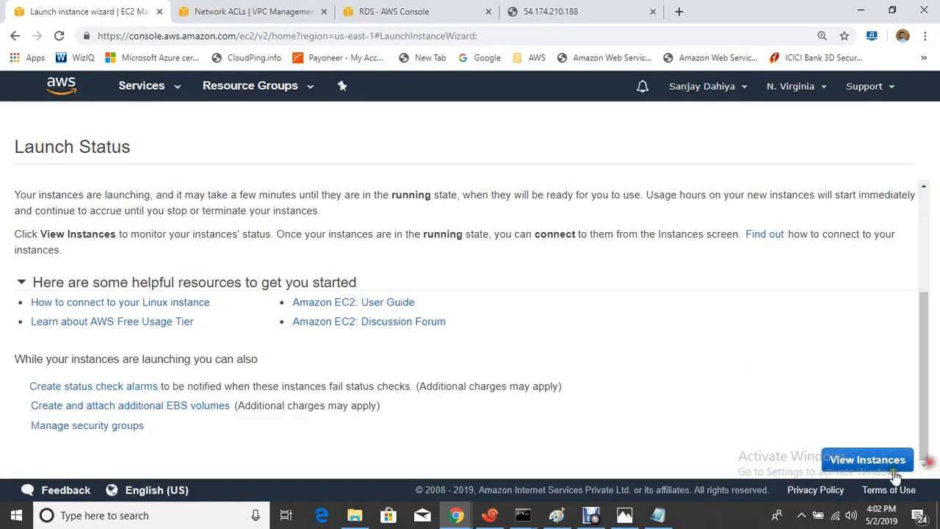
left_click(871, 459)
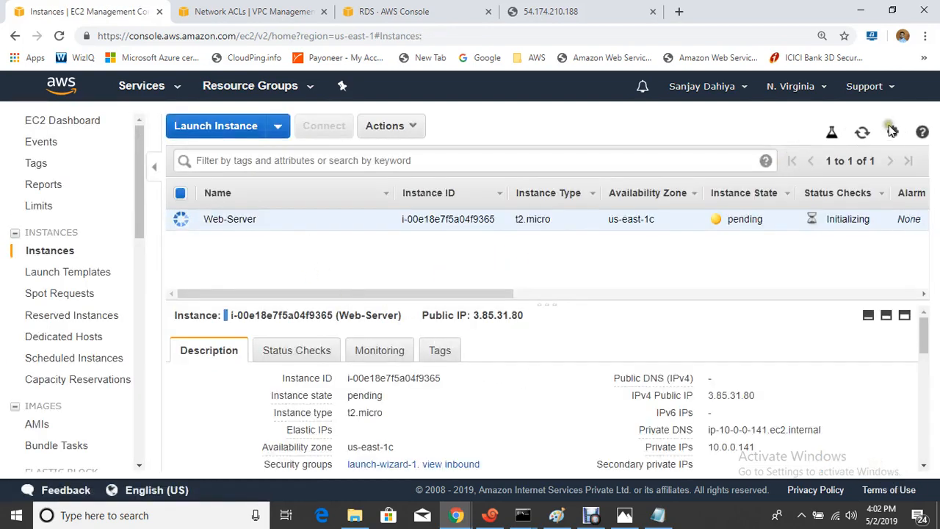
- Start launching another instance from the Red Hat Enterprise Linux 7.6 64-bit (x86) image, keeping the t2.micro type
left_click(862, 133)
left_click(228, 126)
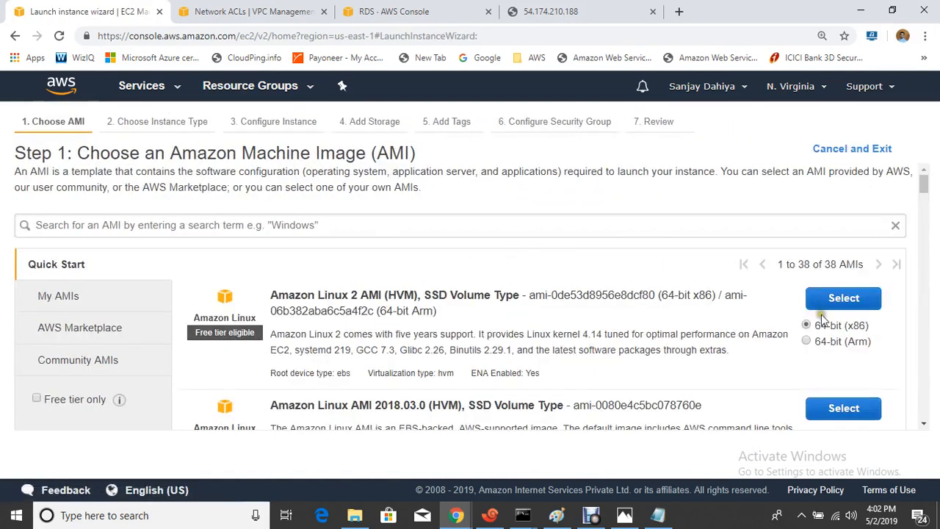
scroll(823, 320, "down", 5)
scroll(820, 279, "up", 2)
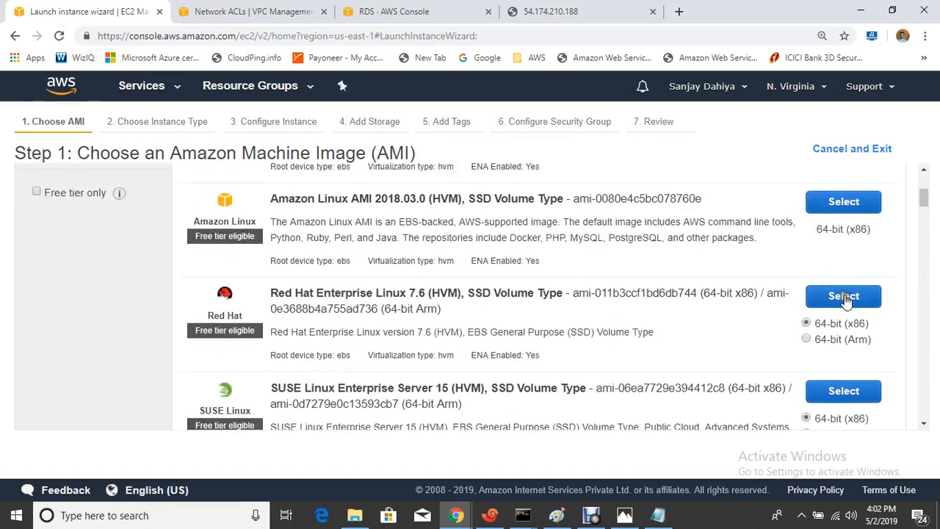
left_click(844, 296)
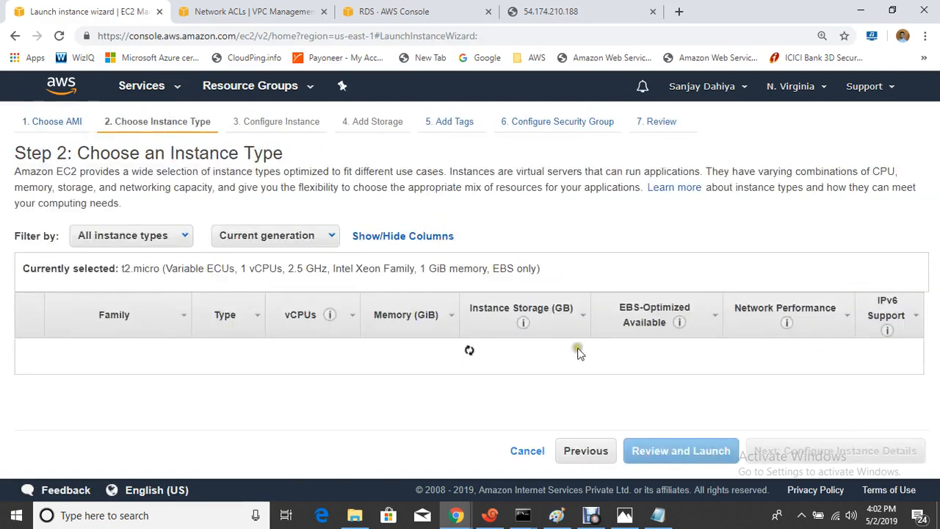
left_click(830, 454)
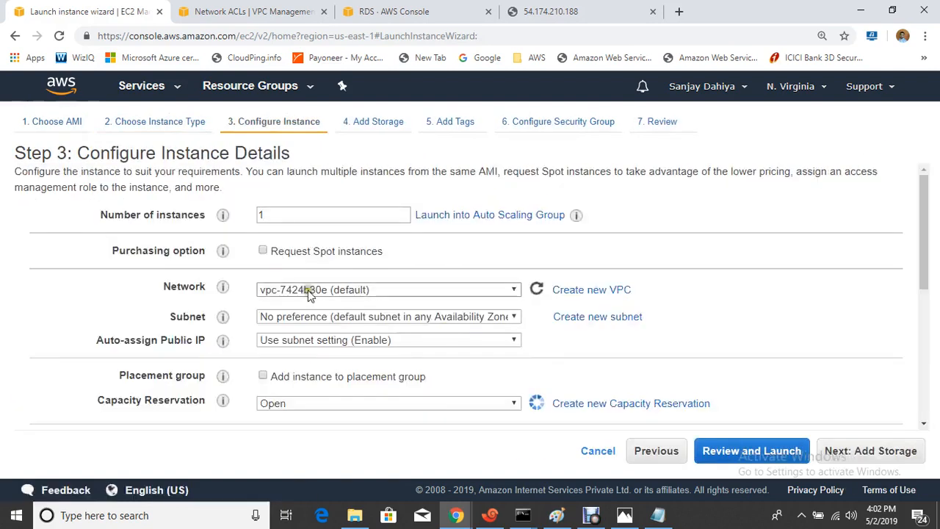
- Place the instance in the HCL-PROD-VPC network and its DB-SUbnet subnet, keeping the subnet's public IP setting
left_click(334, 289)
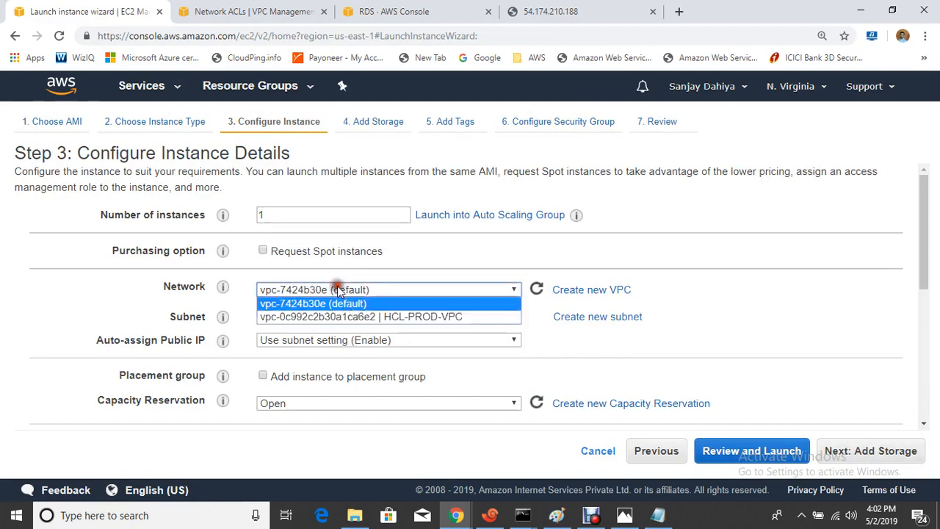
left_click(393, 316)
left_click(413, 316)
left_click(415, 331)
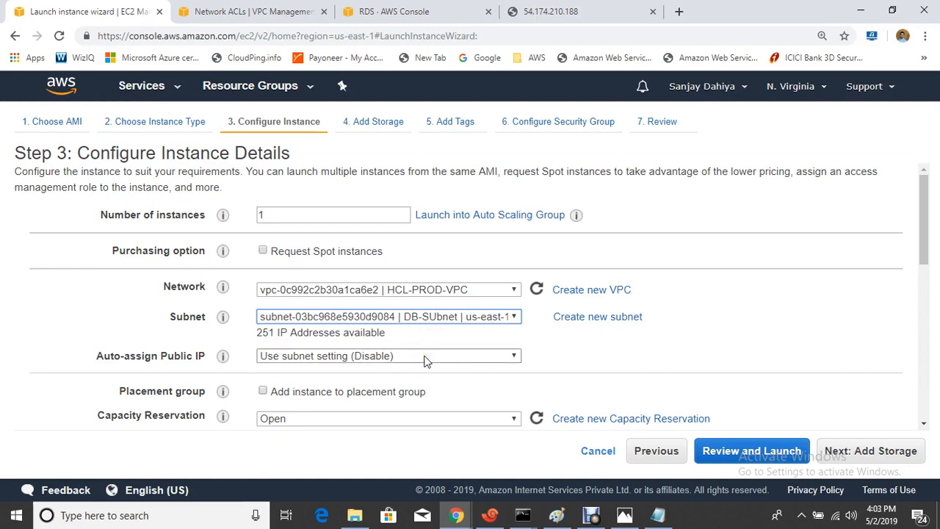
left_click(580, 363)
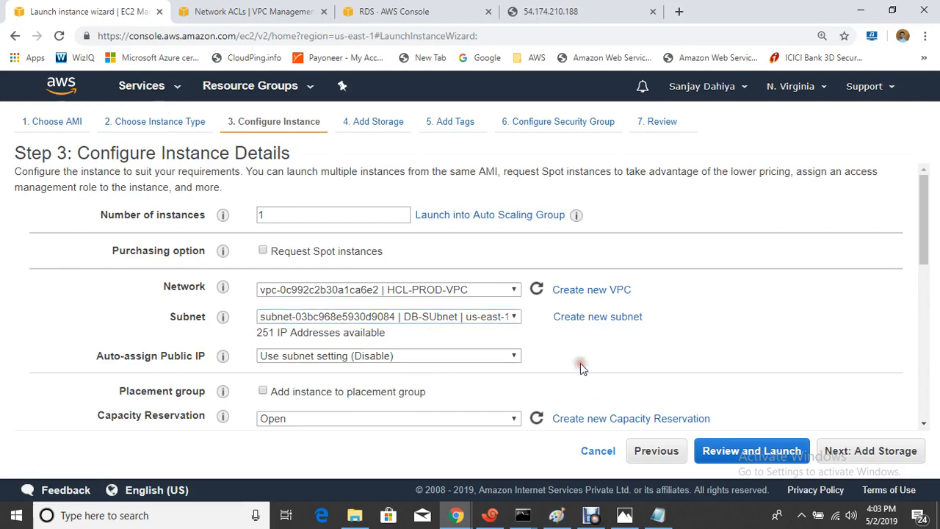
left_click(868, 451)
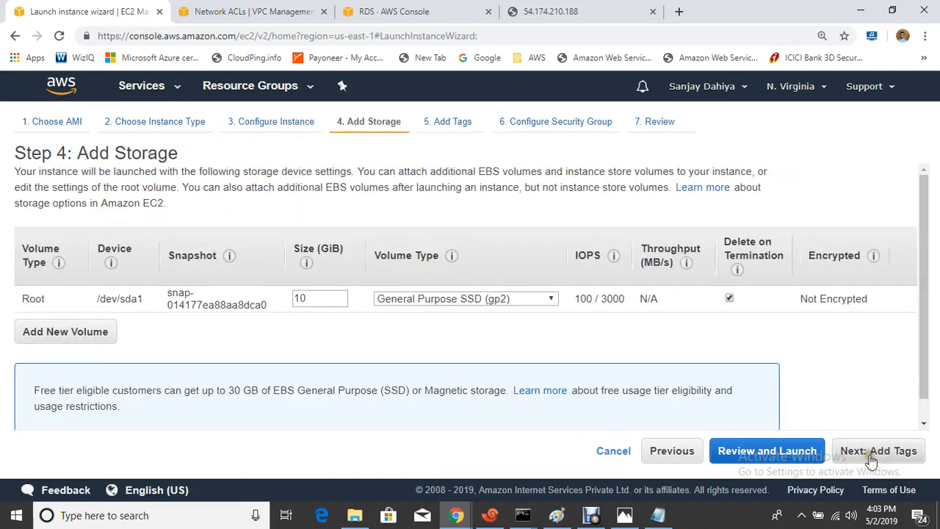
- Keep the default storage and add an instance tag with the key Name and the value DB-Server
left_click(870, 455)
left_click(73, 367)
type("N")
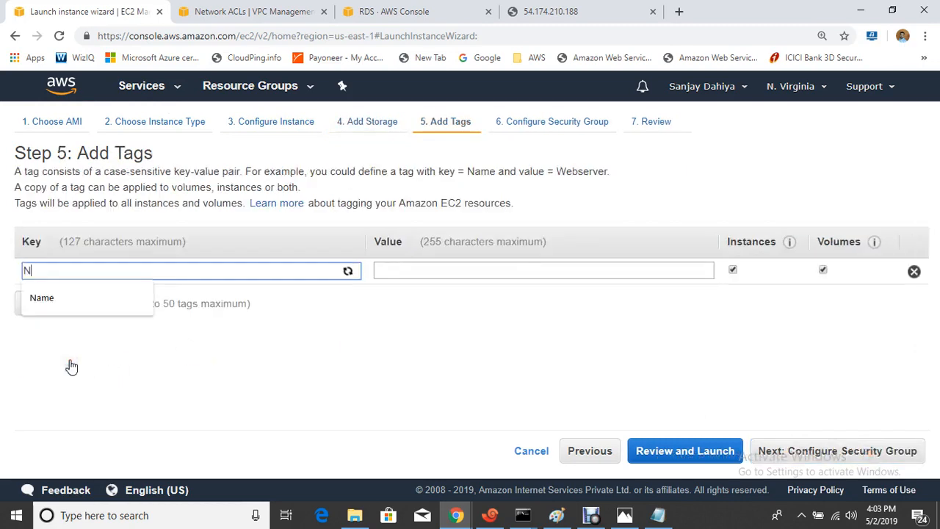
type("ame")
key("Tab")
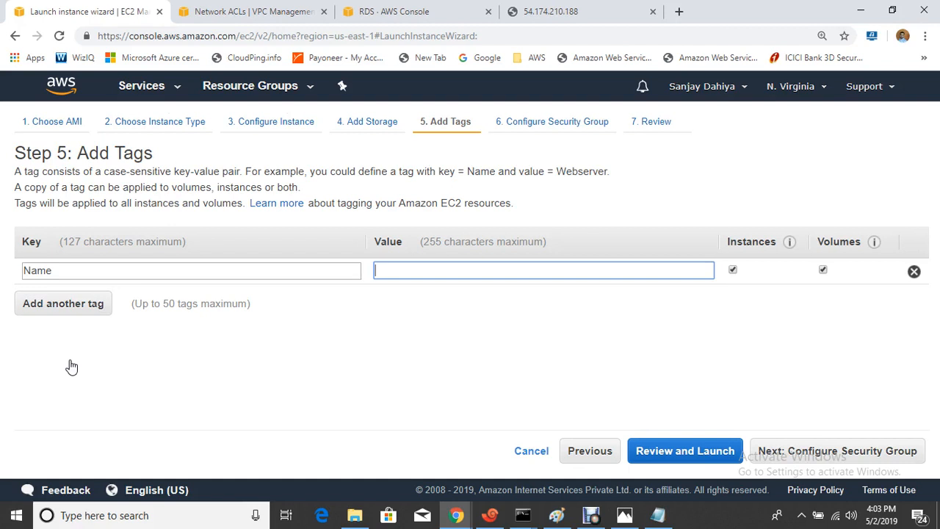
type("DB-Server")
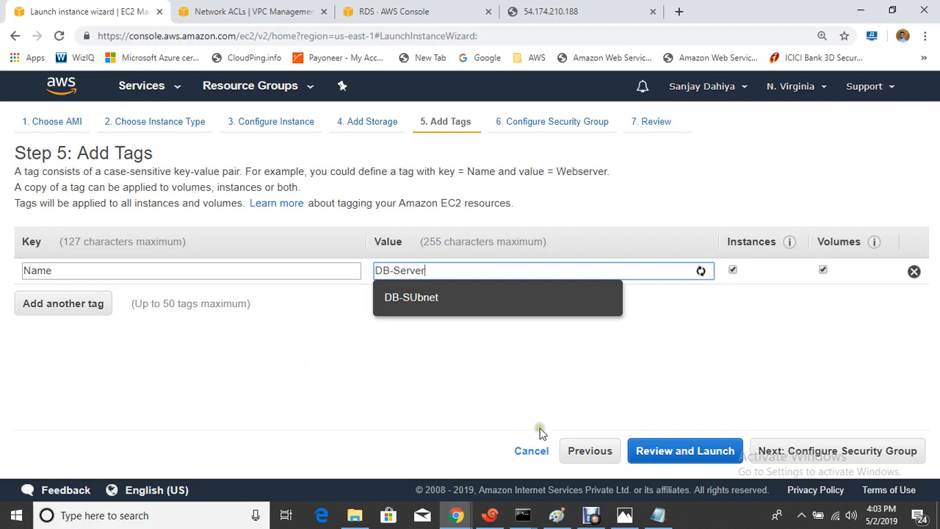
left_click(656, 372)
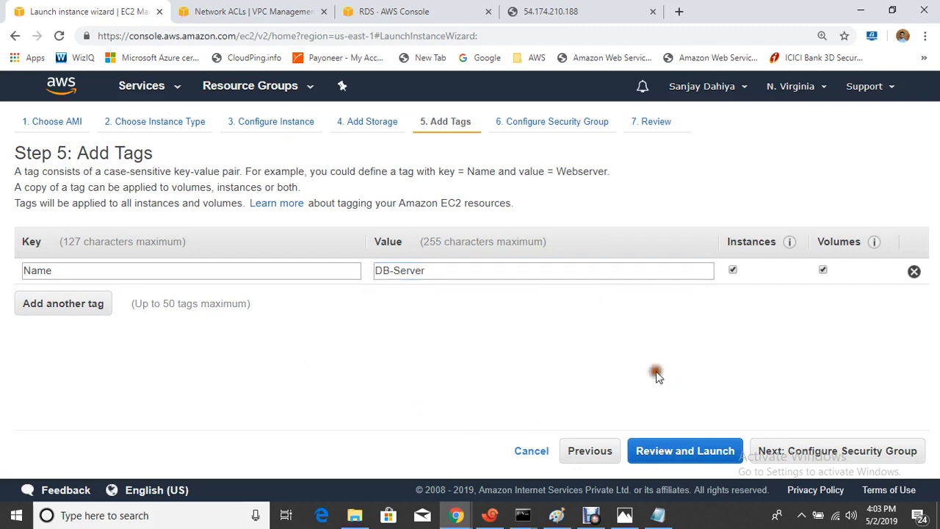
left_click(815, 451)
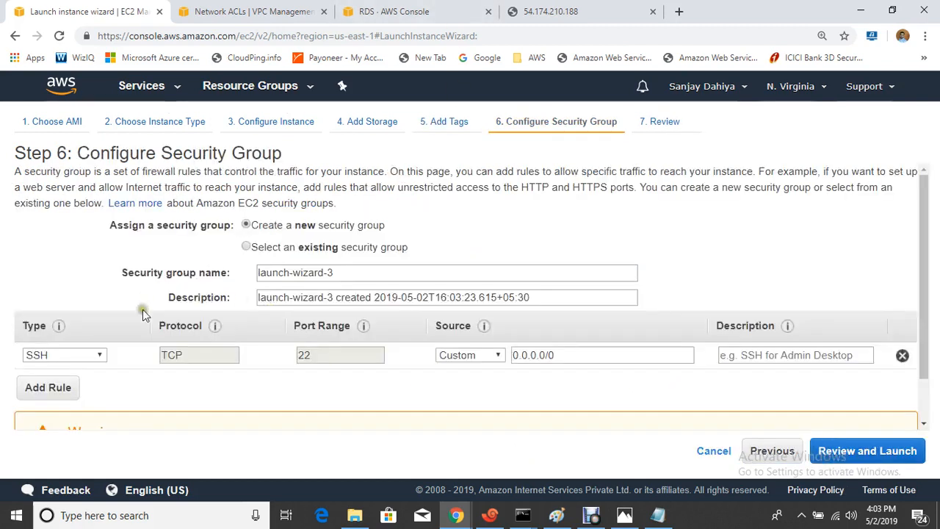
- Launch the DB-Server instance with the default new security group and the existing master key pair
left_click(852, 451)
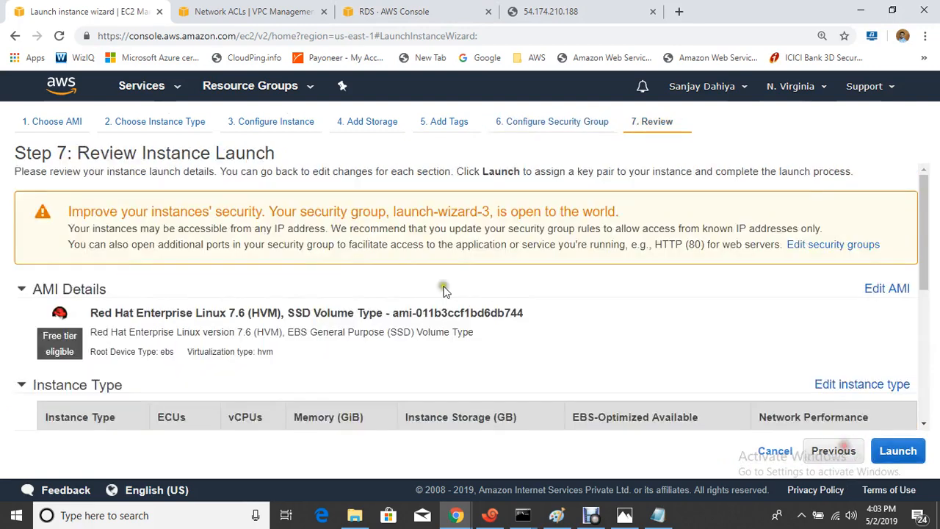
left_click(897, 450)
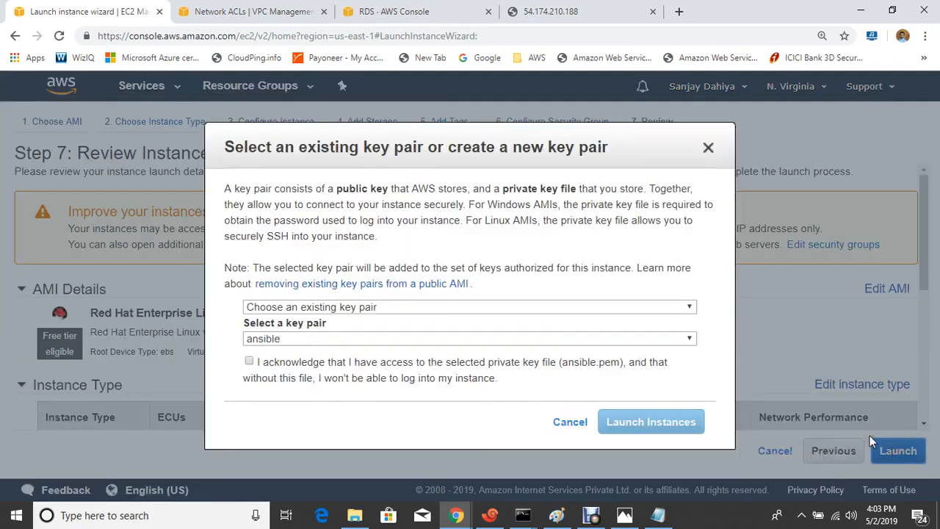
left_click(409, 340)
left_click(310, 367)
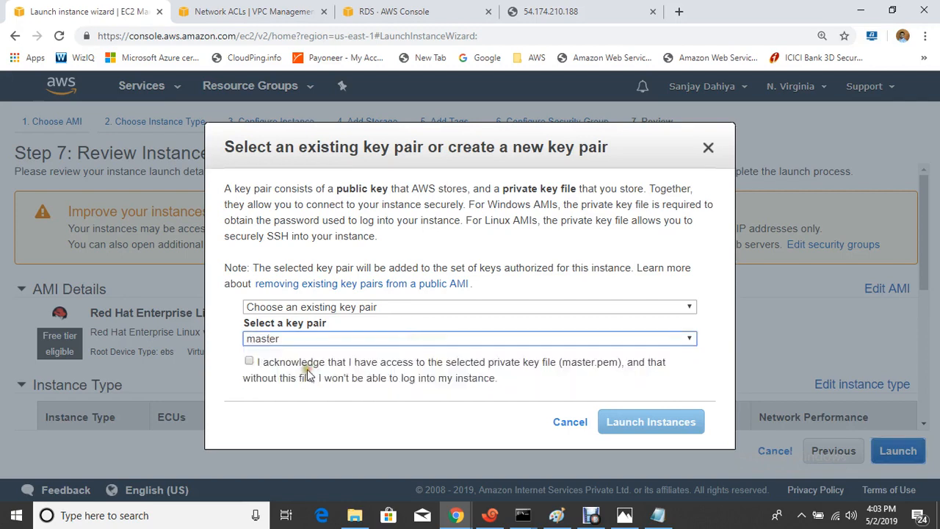
left_click(309, 370)
left_click(628, 421)
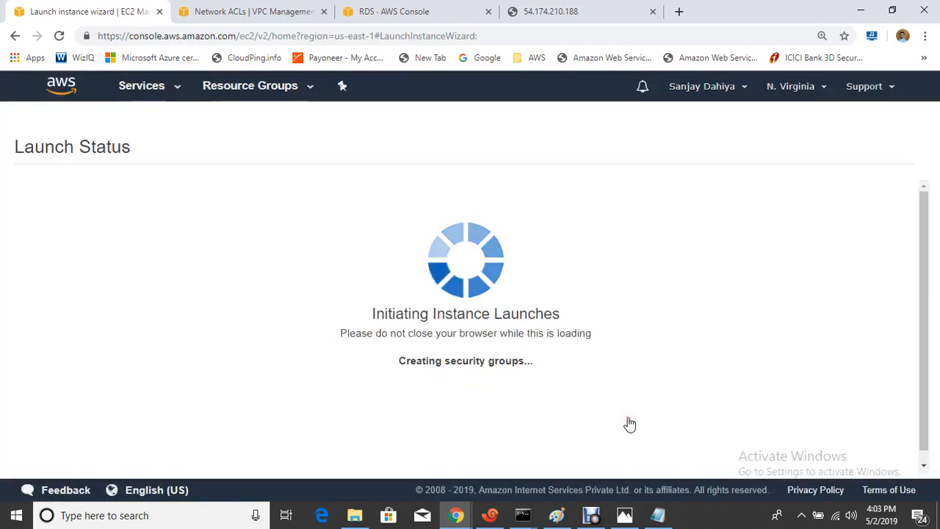
left_click(591, 515)
left_click(349, 375)
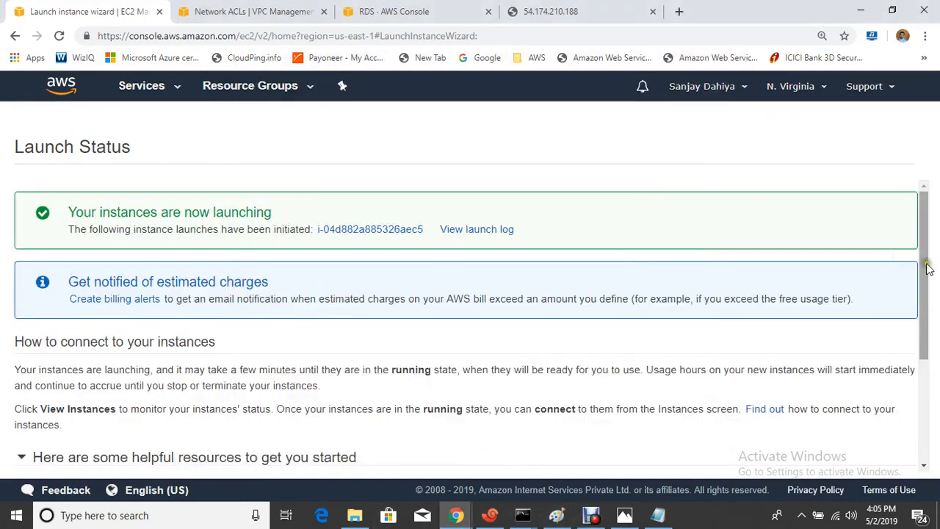
- Show the reloaded instances list and display the Web-Server instance's details
left_click_drag(925, 268, 911, 442)
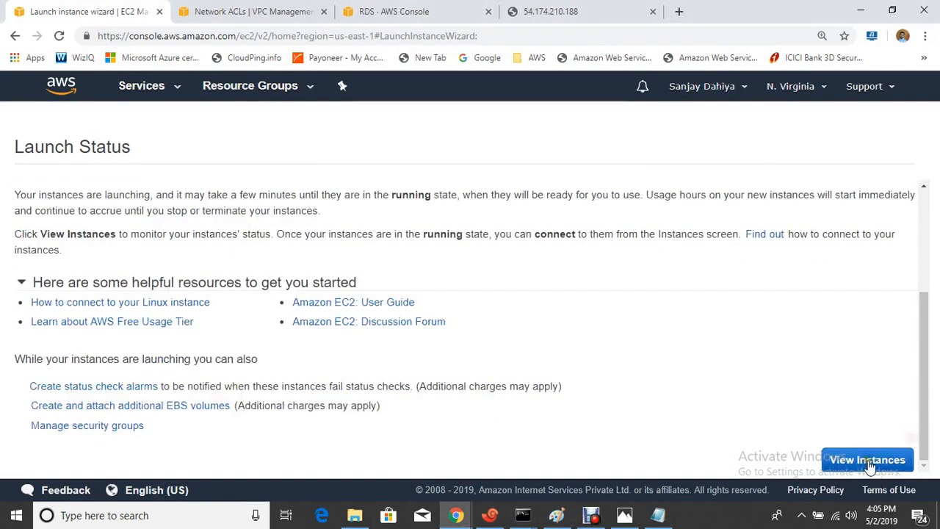
left_click(868, 461)
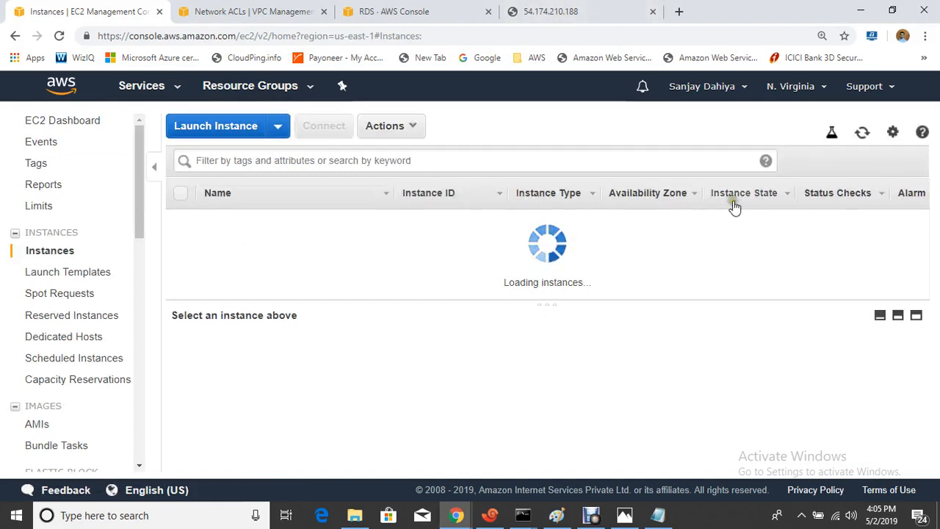
left_click(862, 132)
left_click(861, 138)
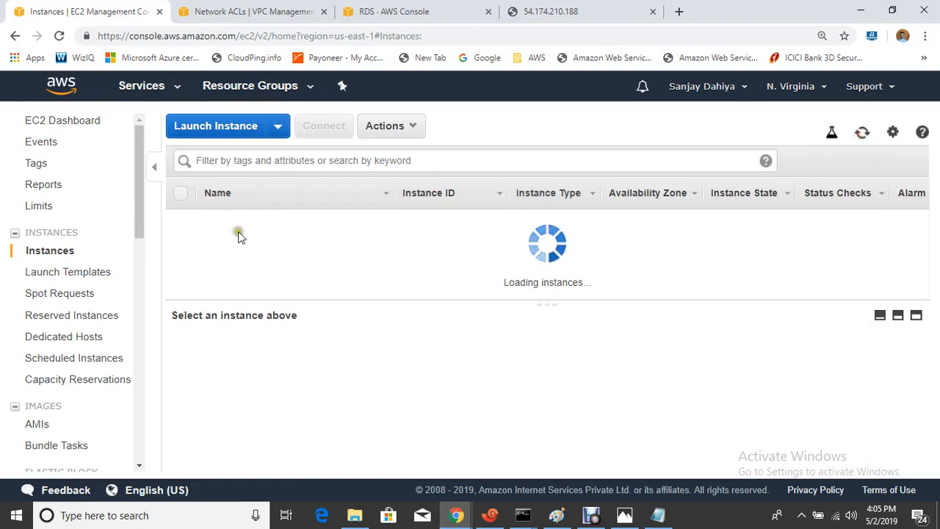
left_click(59, 37)
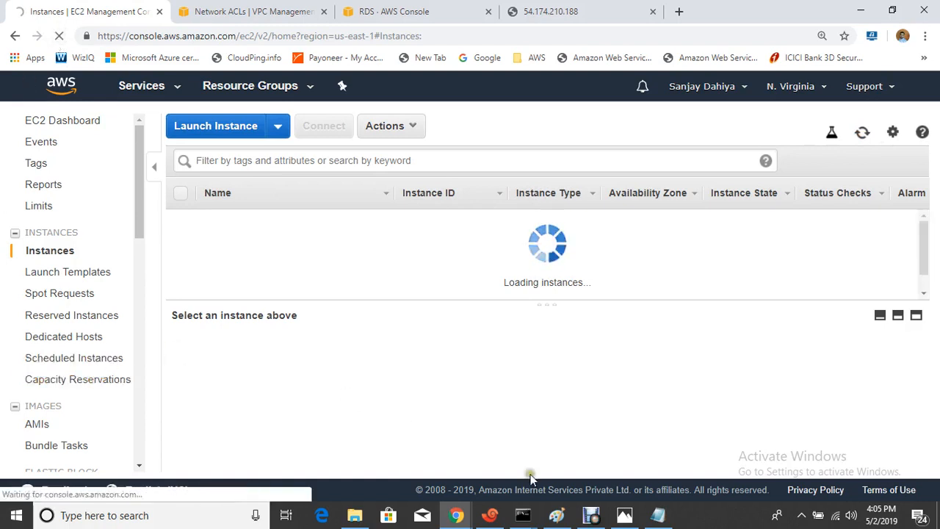
left_click(591, 514)
left_click(303, 375)
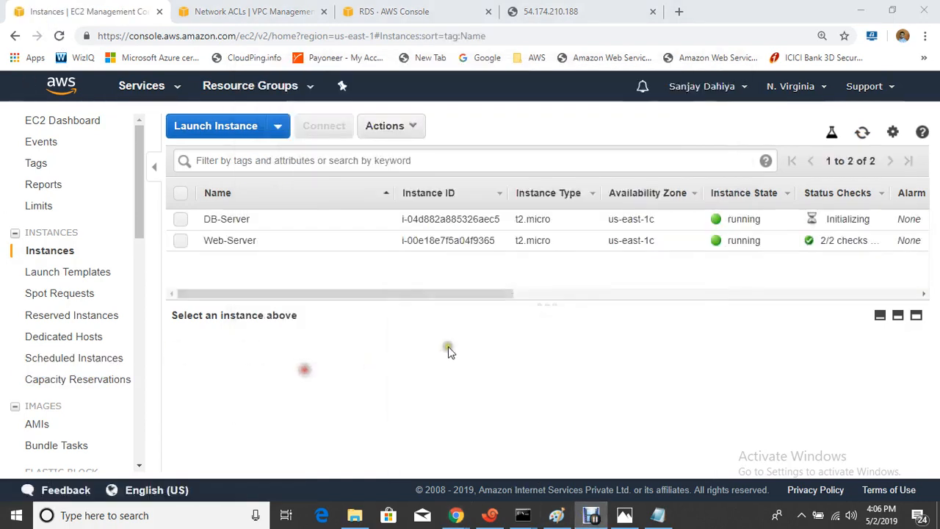
left_click(864, 132)
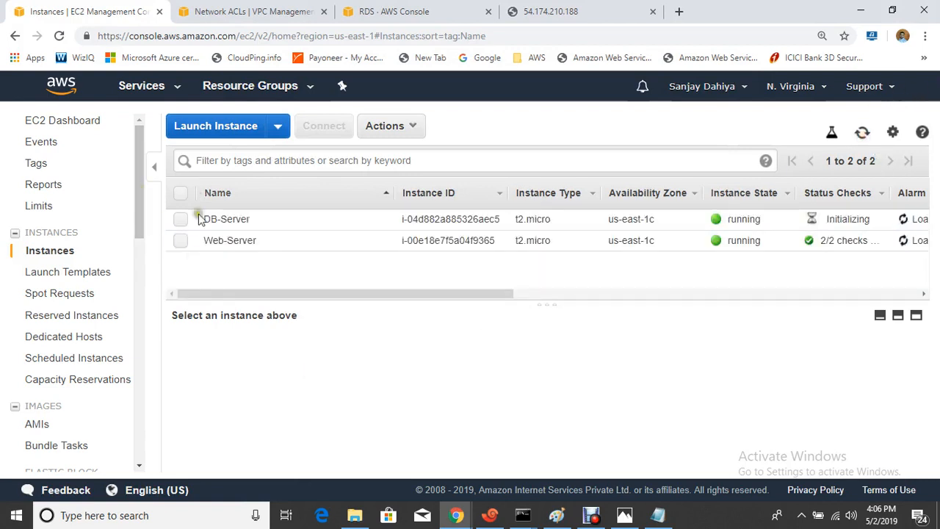
left_click(180, 241)
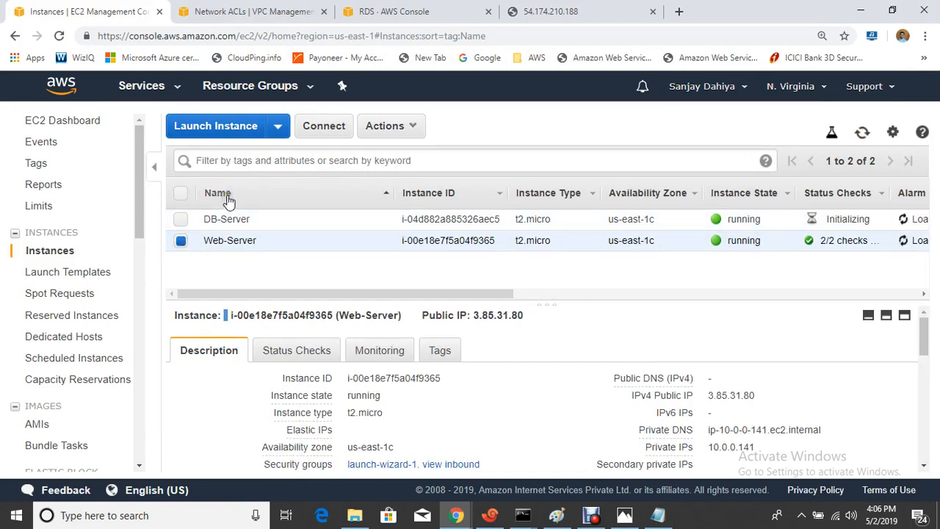
- Switch to the Paint VPC diagram and undo the company cloud boxes and labels inside the AWS OWN CLOUD frame
mouse_move(623, 518)
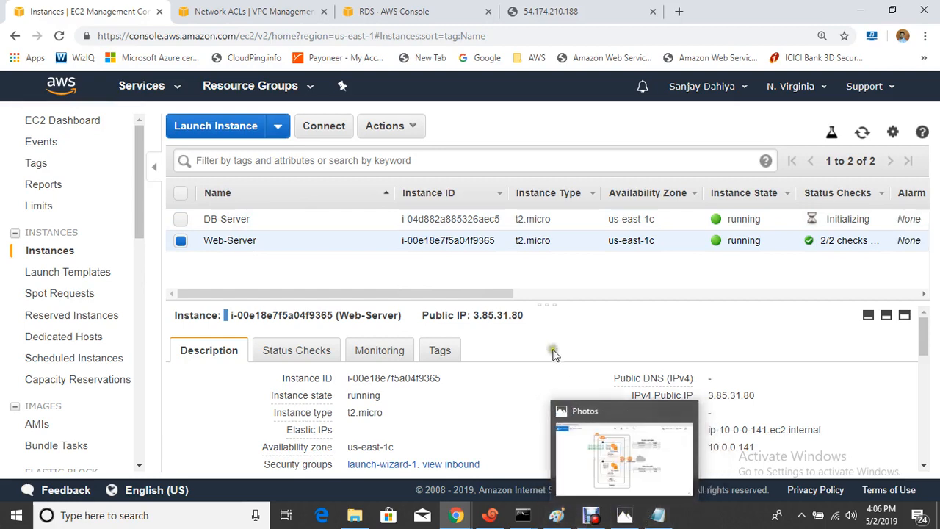
key("super+r")
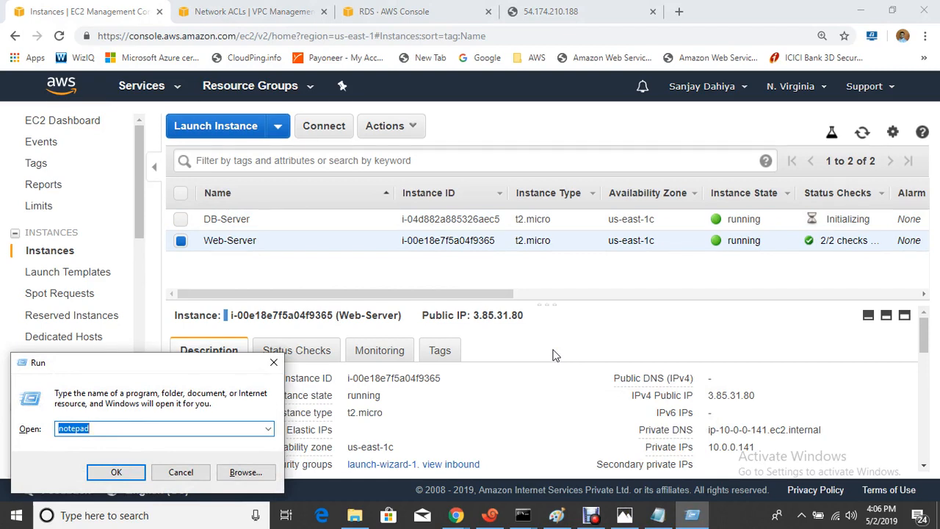
left_click(556, 515)
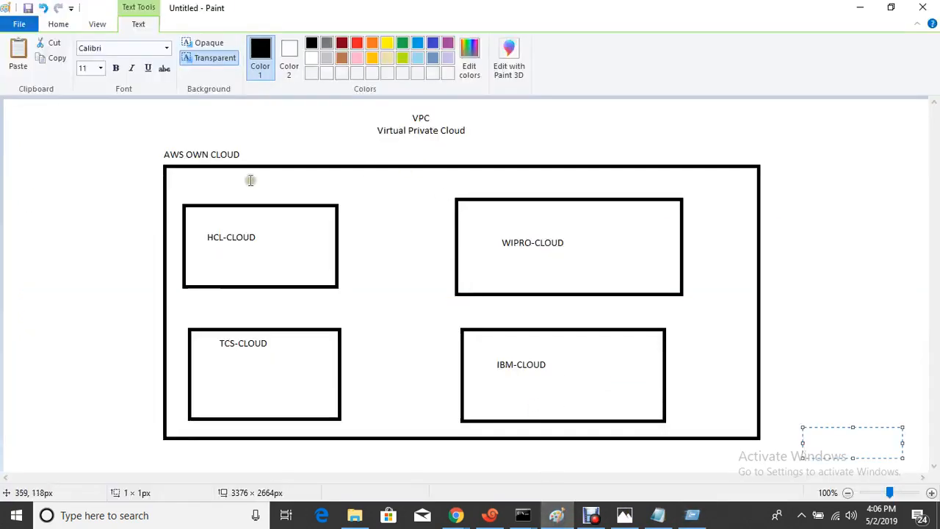
left_click(492, 263)
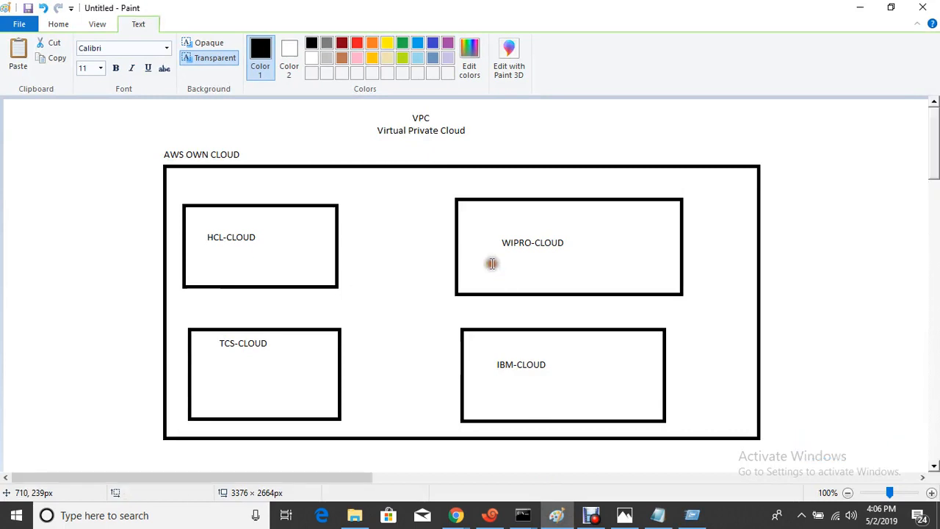
left_click(492, 263)
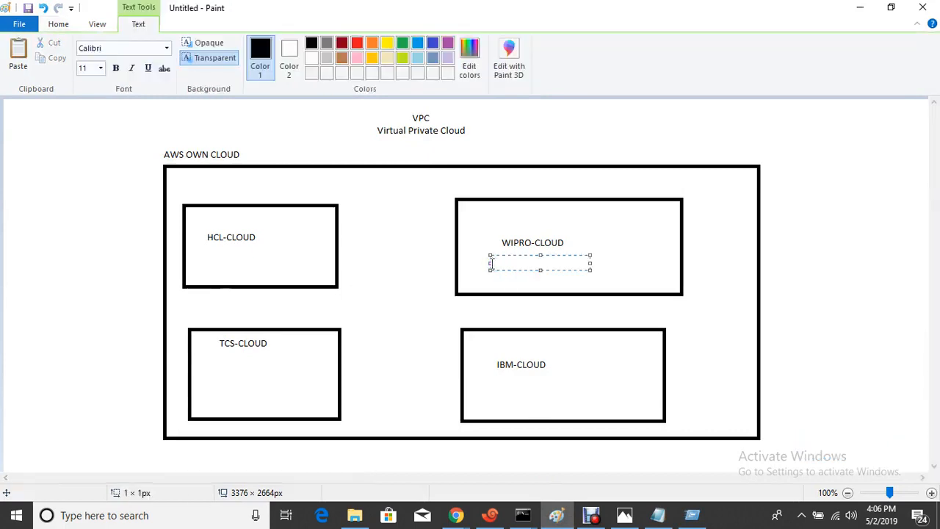
left_click(722, 315)
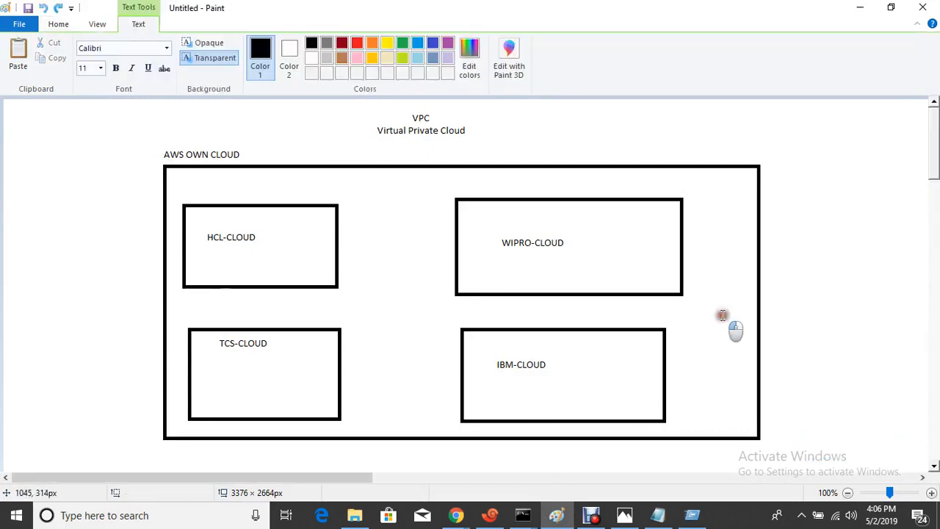
key("ctrl+z")
key("ctrl+z")
key("ctrl+z")
key("ctrl+z")
key("ctrl+z")
key("ctrl+z")
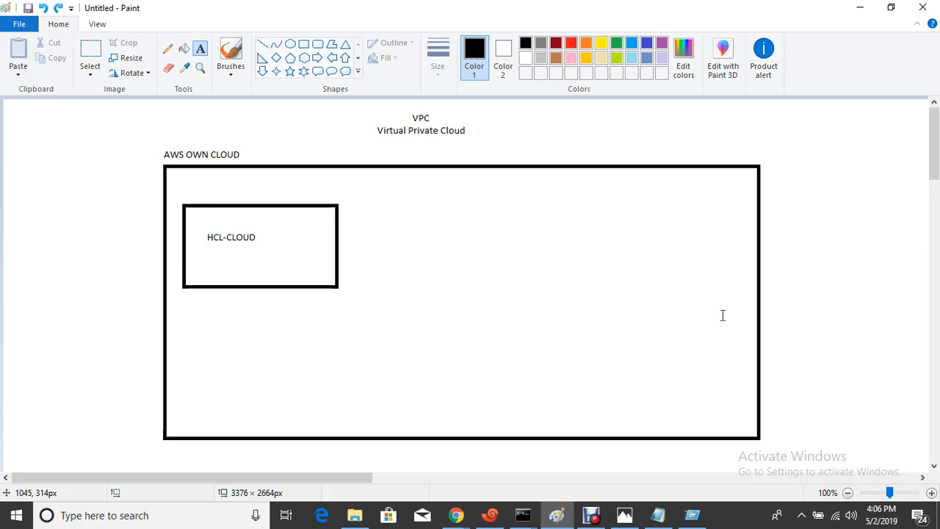
key("ctrl+z")
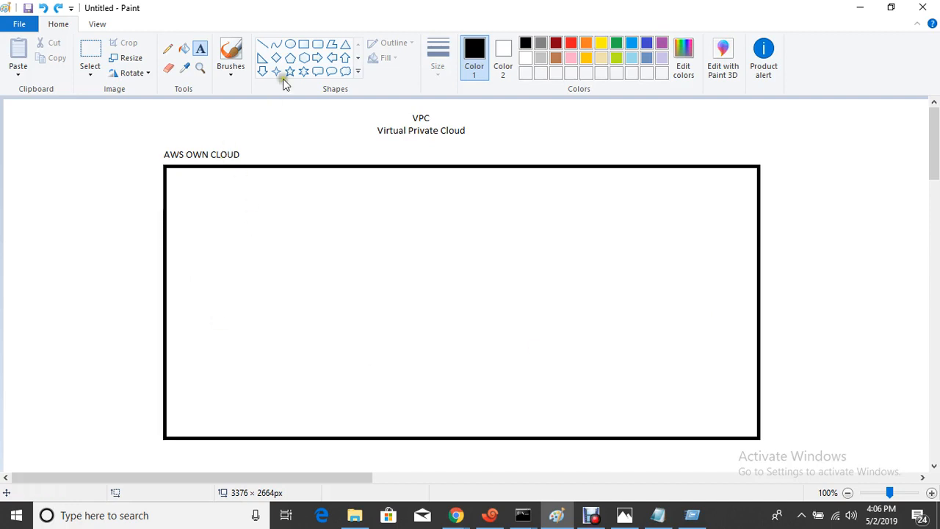
- Draw a large rectangle in the middle of the AWS OWN CLOUD frame
left_click(304, 43)
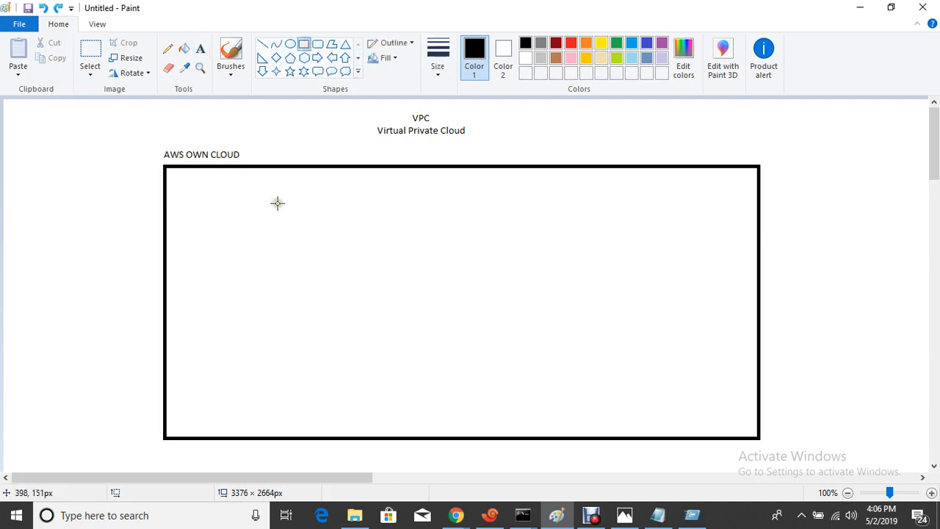
left_click_drag(318, 211, 540, 417)
left_click(568, 329)
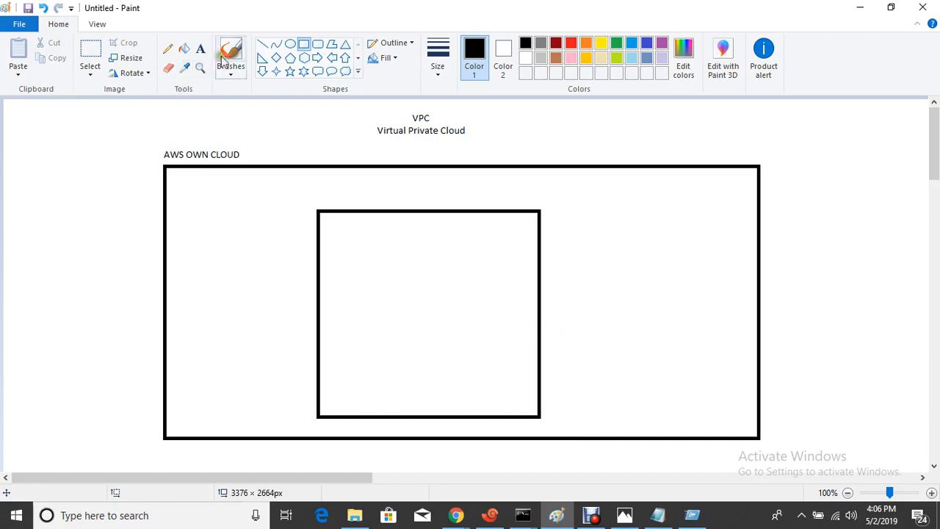
- Label the inner rectangle "HCL-VIRTUAL PRIVATE CLOUD" just above its upper edge
left_click(200, 48)
left_click_drag(320, 201, 413, 183)
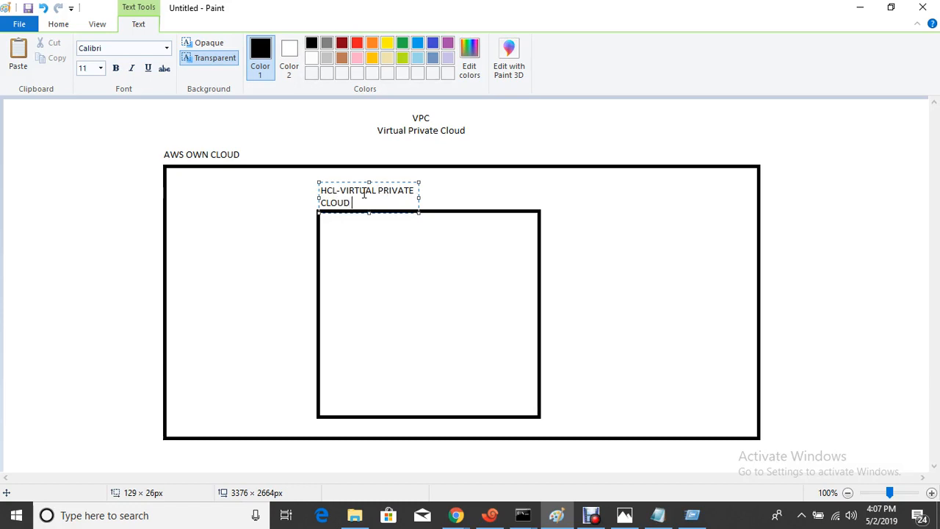
key("Return")
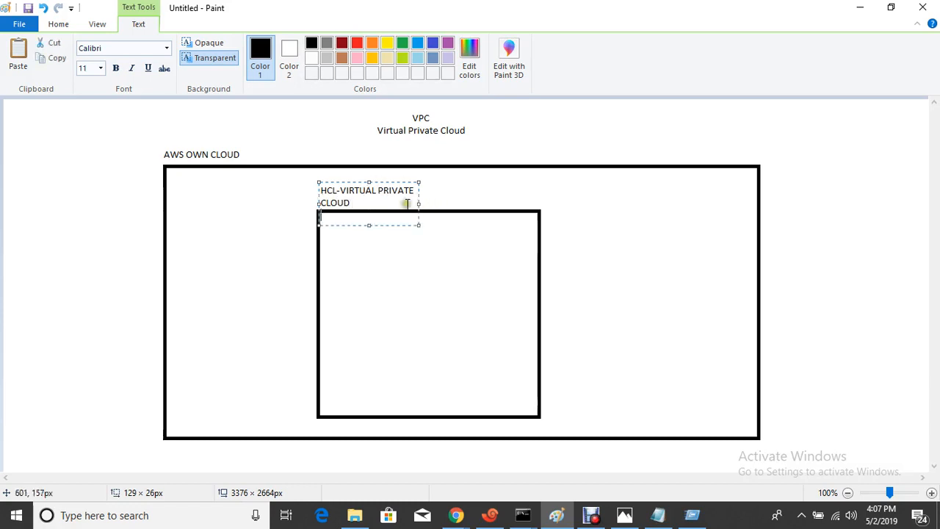
left_click(424, 232)
left_click(369, 196)
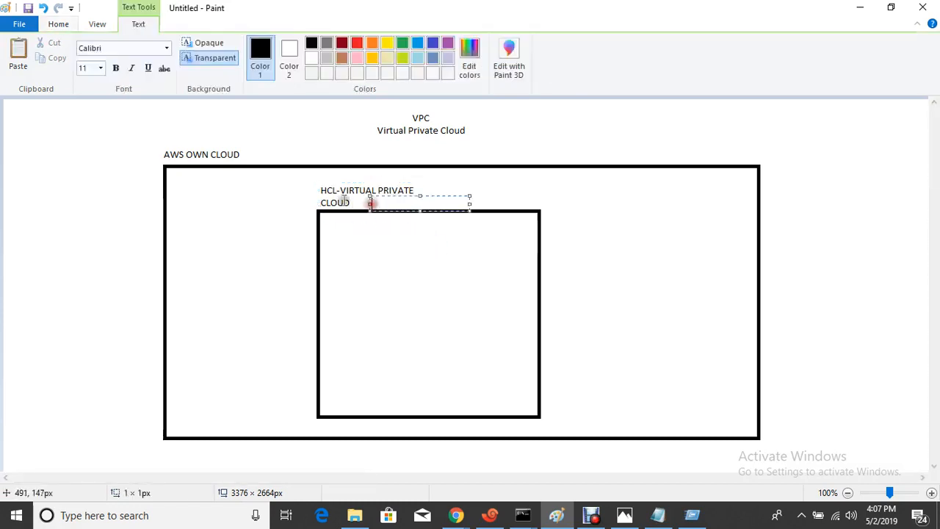
left_click(329, 192)
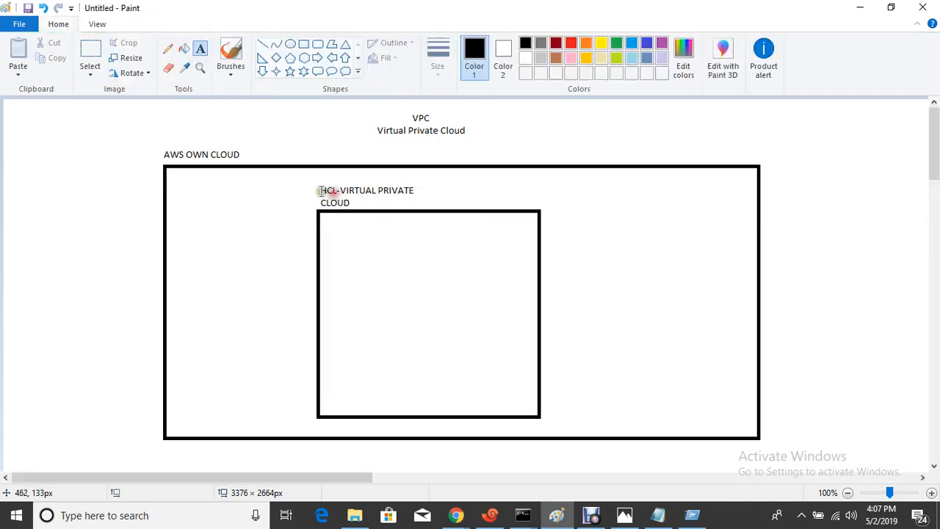
left_click(343, 222)
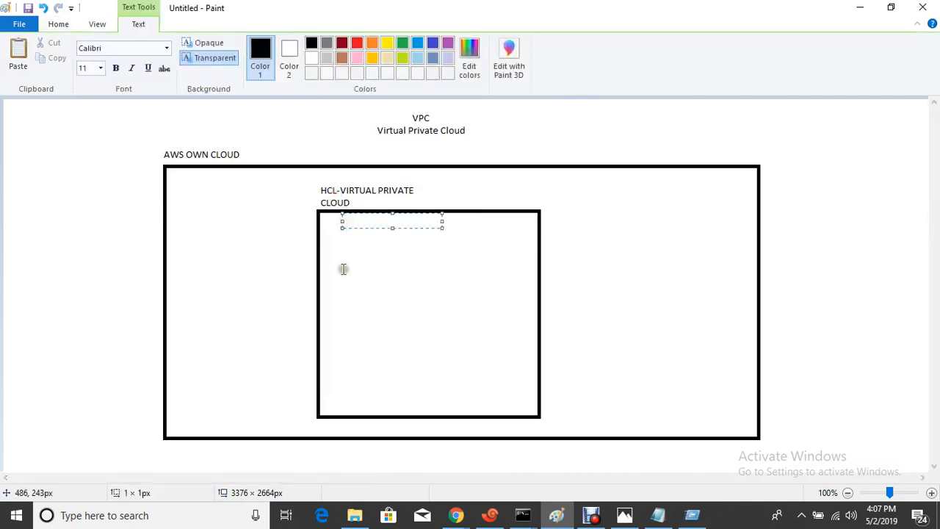
left_click(70, 24)
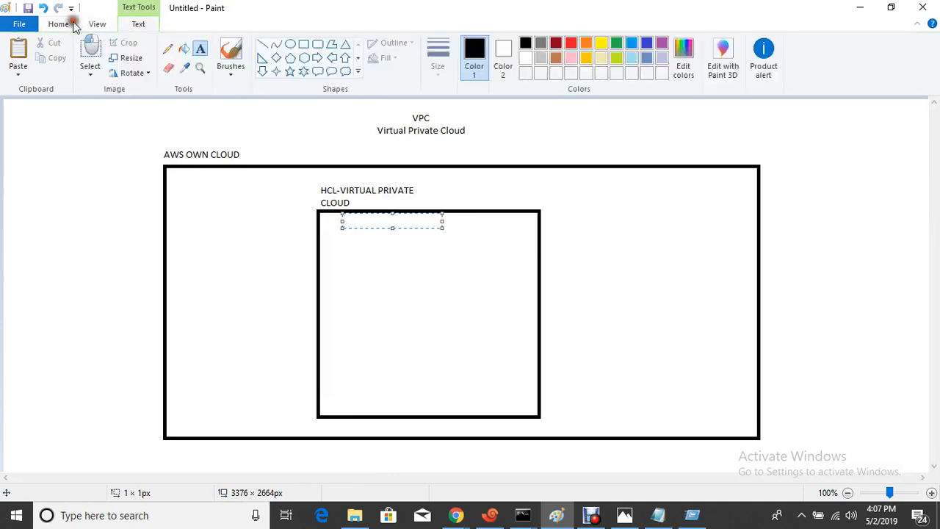
- Add the address range "10.0.0.0/16" beside the word CLOUD in the inner rectangle's label
left_click(401, 205)
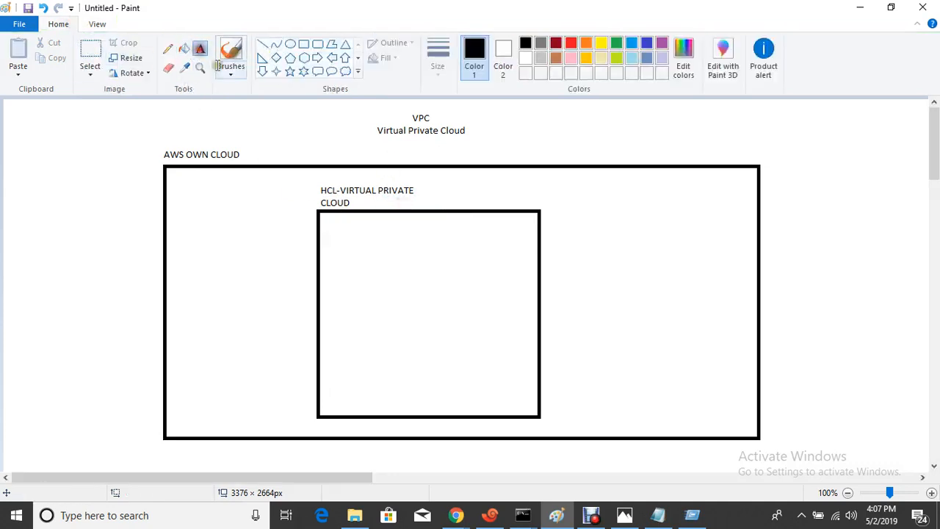
left_click_drag(381, 196, 475, 210)
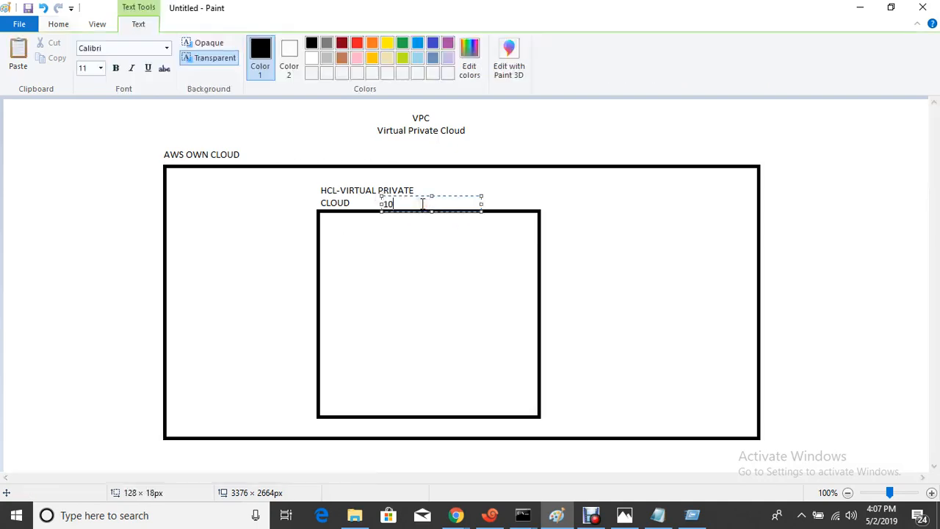
type("10.0.0.0")
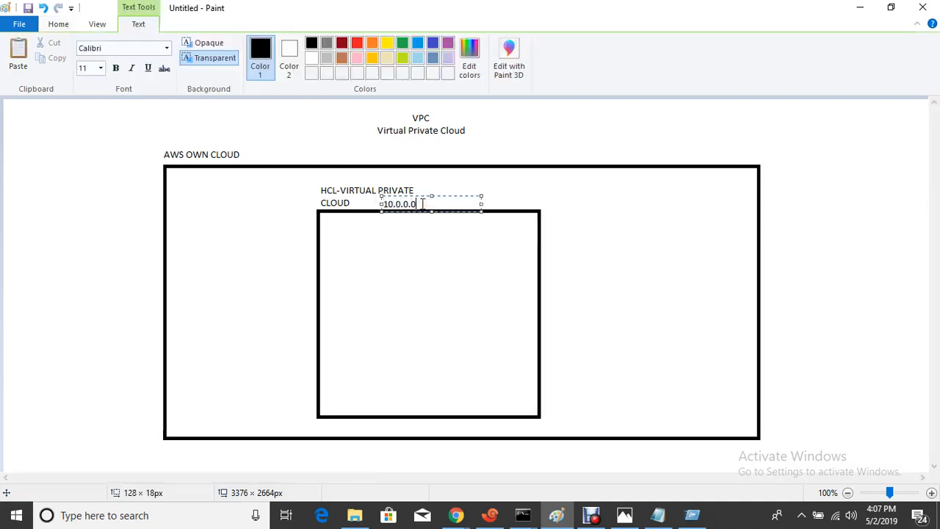
type("/16")
left_click(596, 245)
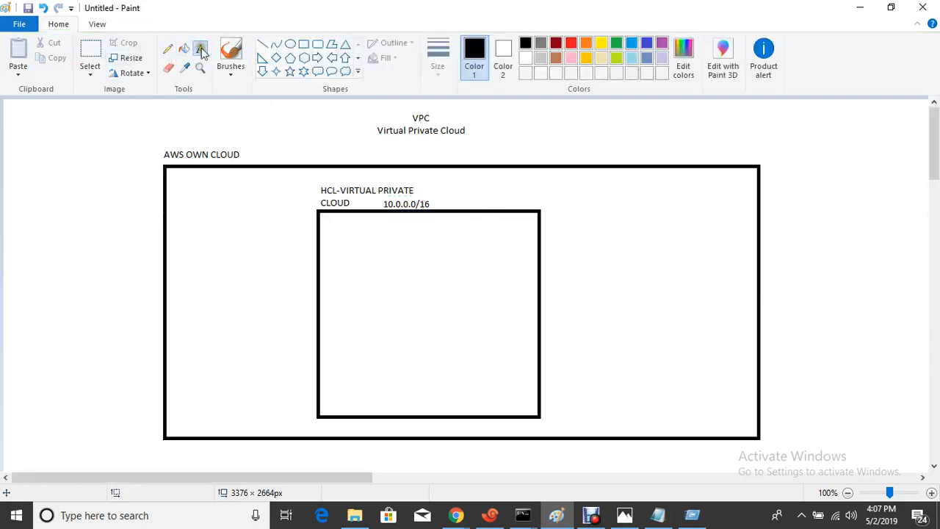
- Draw two narrow upright rectangles side by side inside the HCL cloud, about 34 × 87 px and 37 × 93 px
left_click(303, 44)
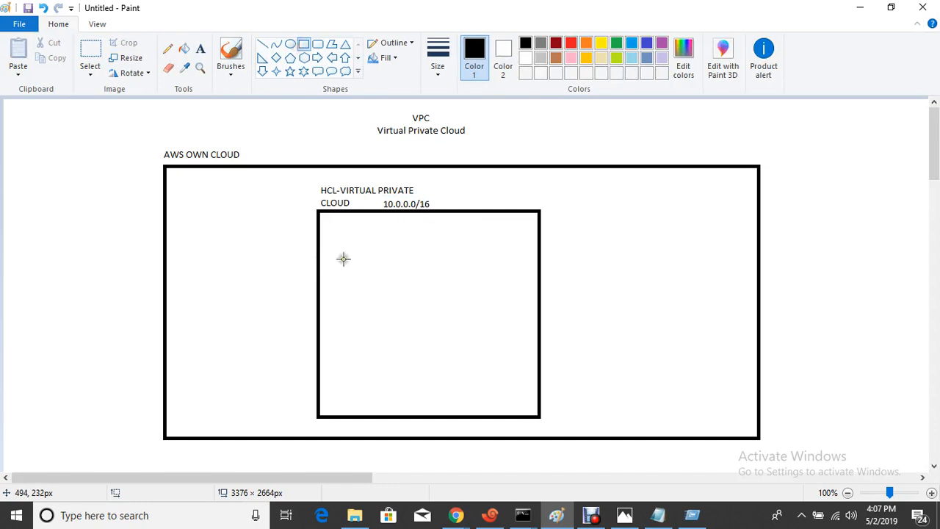
mouse_move(348, 270)
left_mouse_down()
mouse_move(372, 274)
mouse_move(372, 330)
left_mouse_up()
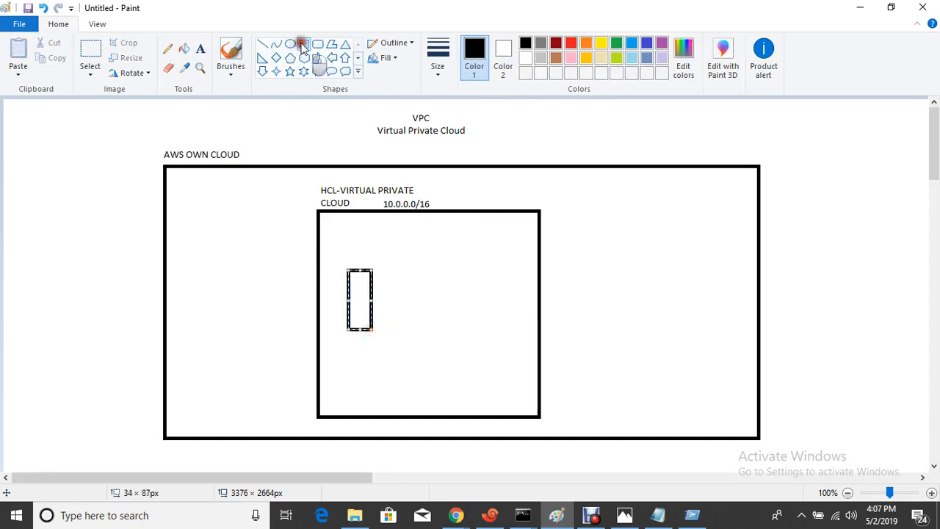
left_click_drag(445, 264, 470, 328)
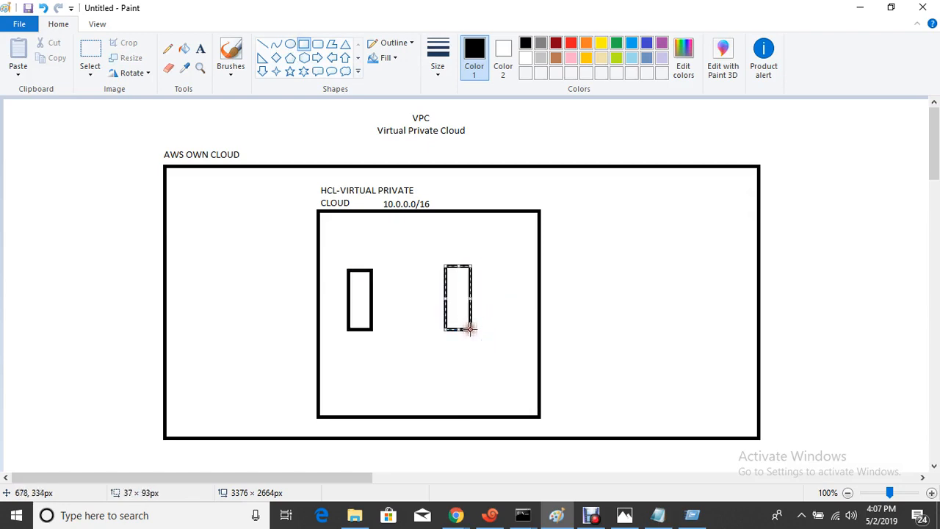
- Label the two upright rectangles with their subnet ranges, "10.0.0.0/24" above the left one and "10.0.1.0/24" above the right one
left_click(200, 48)
left_click(326, 255)
left_click_drag(326, 255, 385, 265)
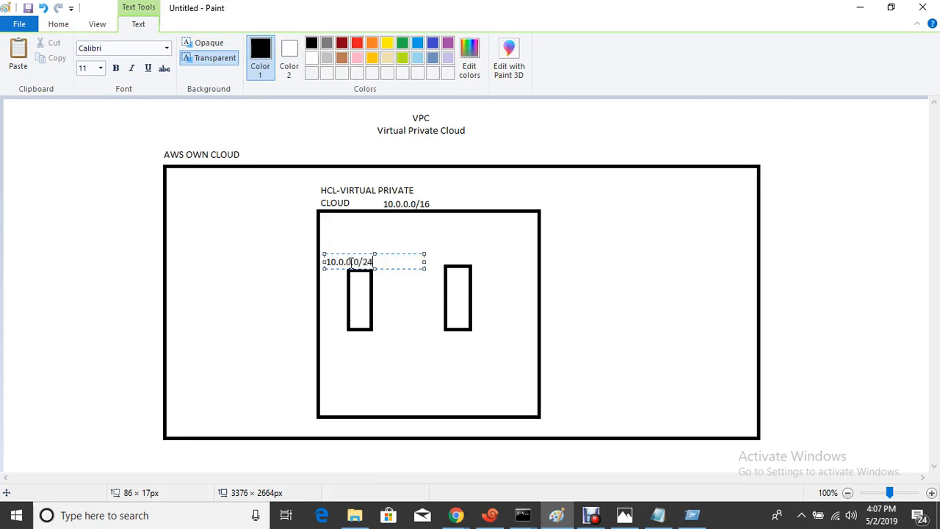
type("10.0.0.0/24")
left_click(380, 339)
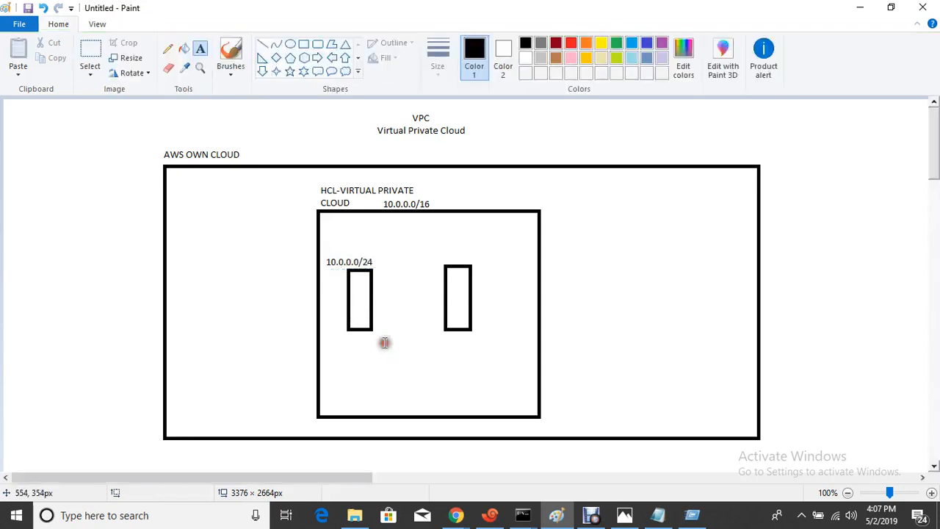
left_click(200, 48)
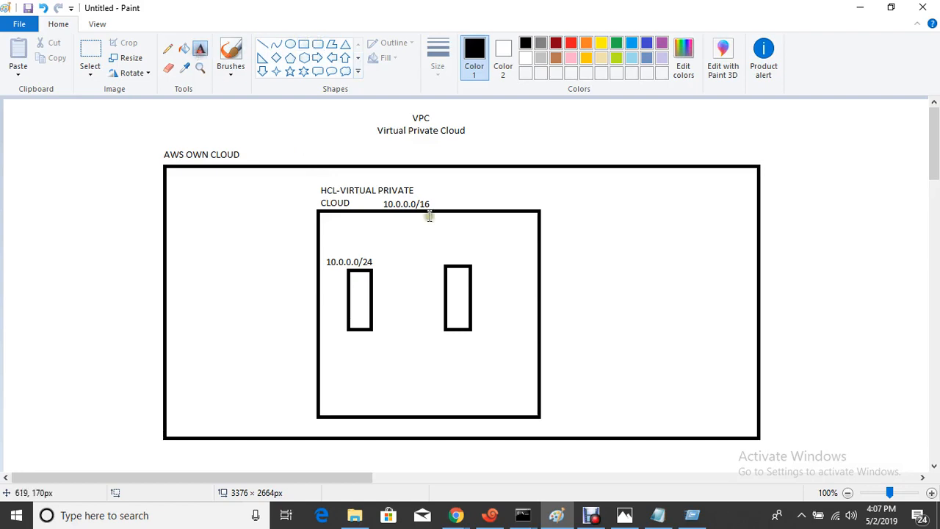
left_click_drag(441, 252, 503, 264)
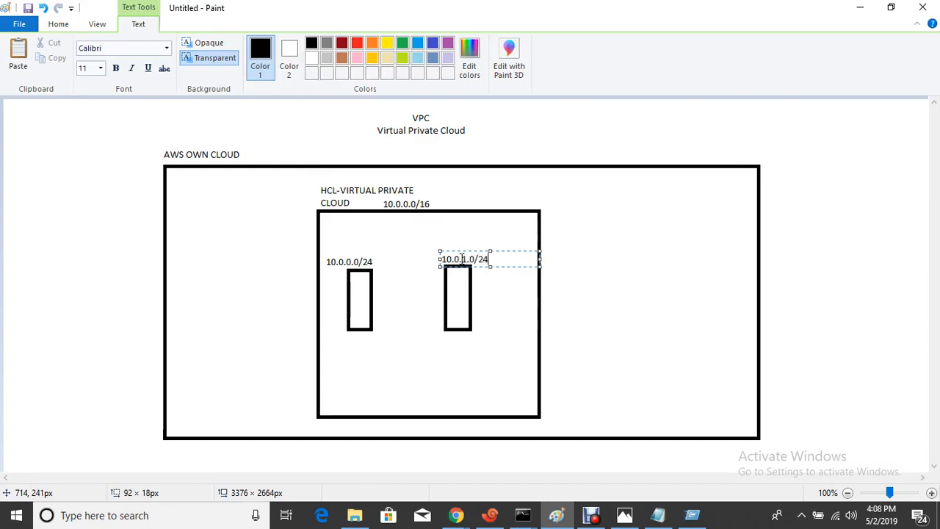
left_click(577, 302)
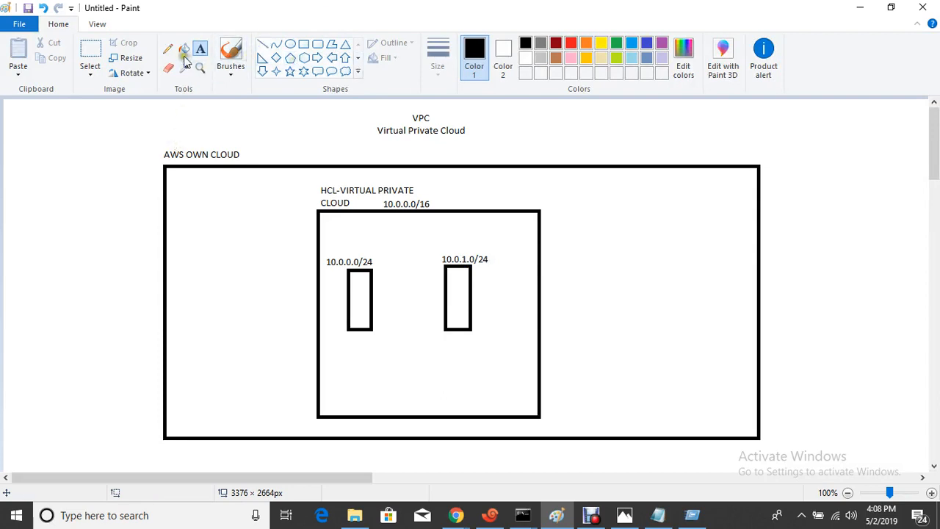
- Connect the 10.0.0.0/16 label to the 10.0.0.0/24 and 10.0.1.0/24 labels with two straight lines
left_click(98, 25)
left_click(59, 24)
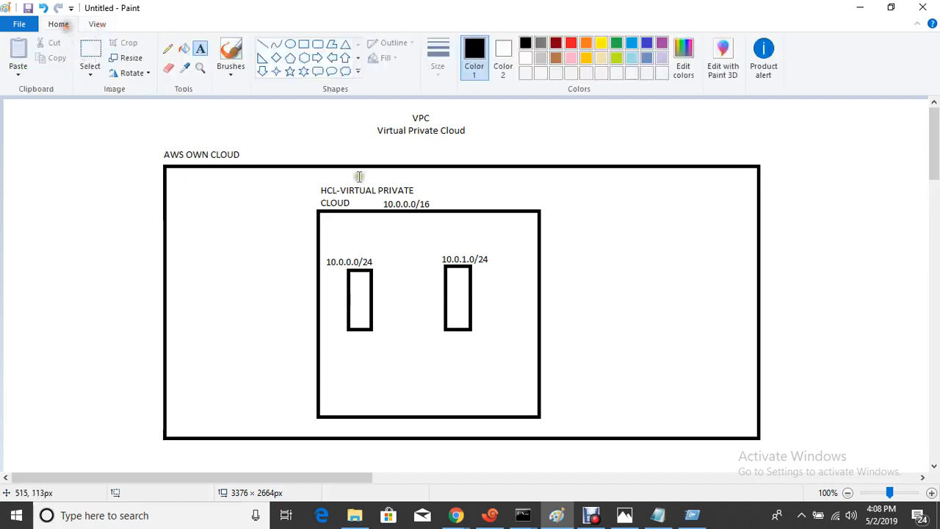
left_click(262, 44)
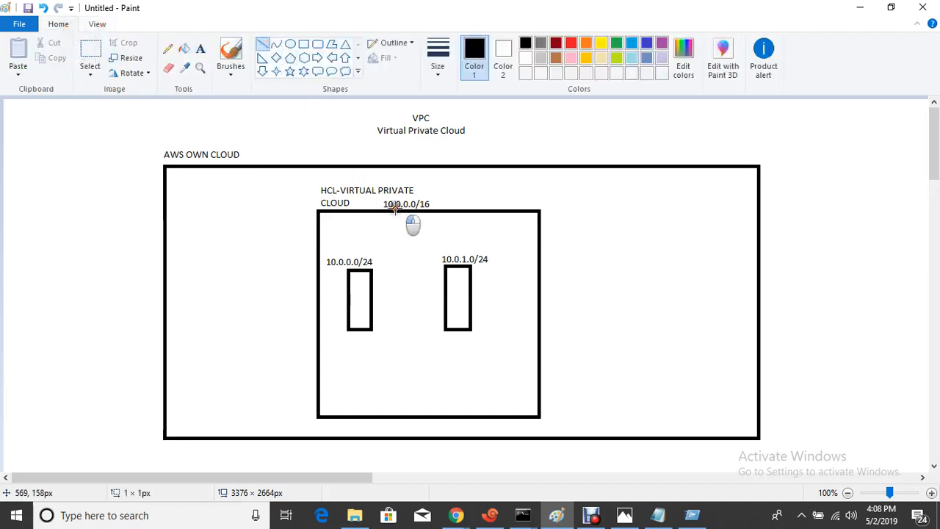
left_click_drag(395, 209, 364, 254)
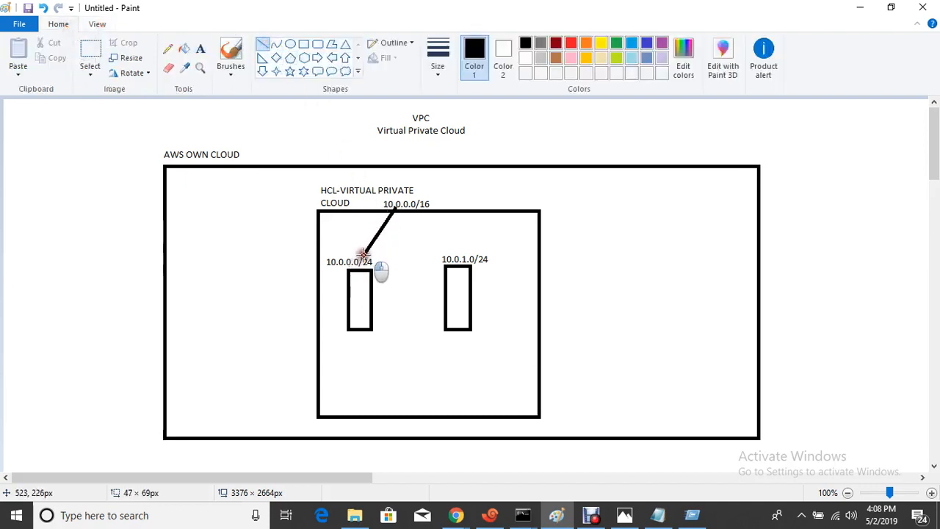
left_click(265, 45)
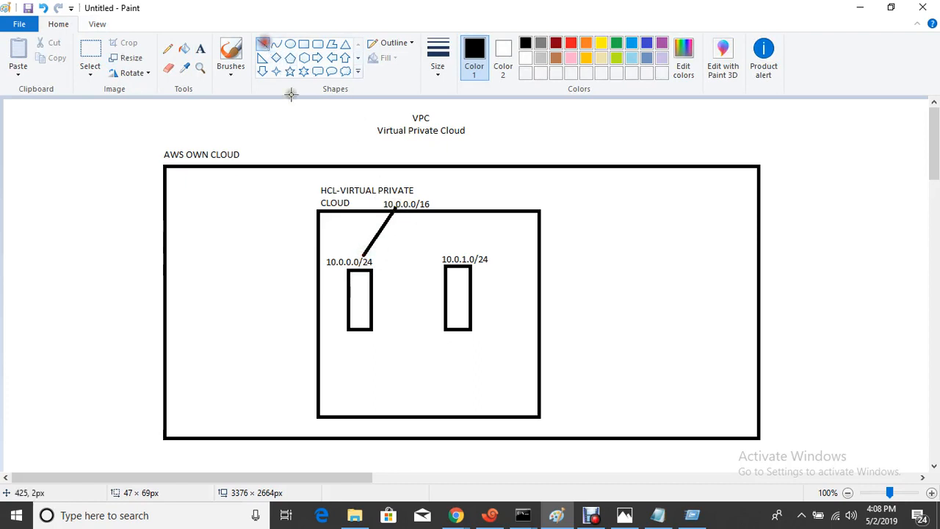
left_click_drag(395, 211, 454, 254)
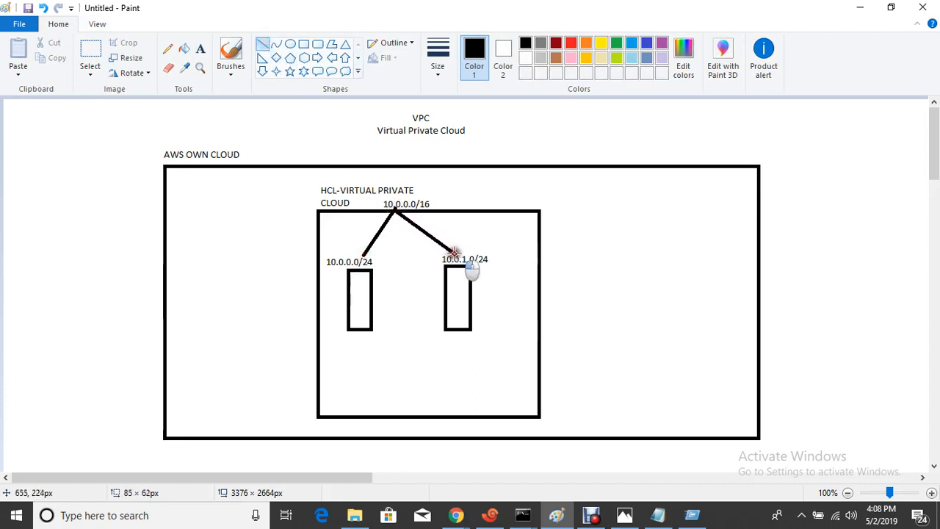
left_click(615, 292)
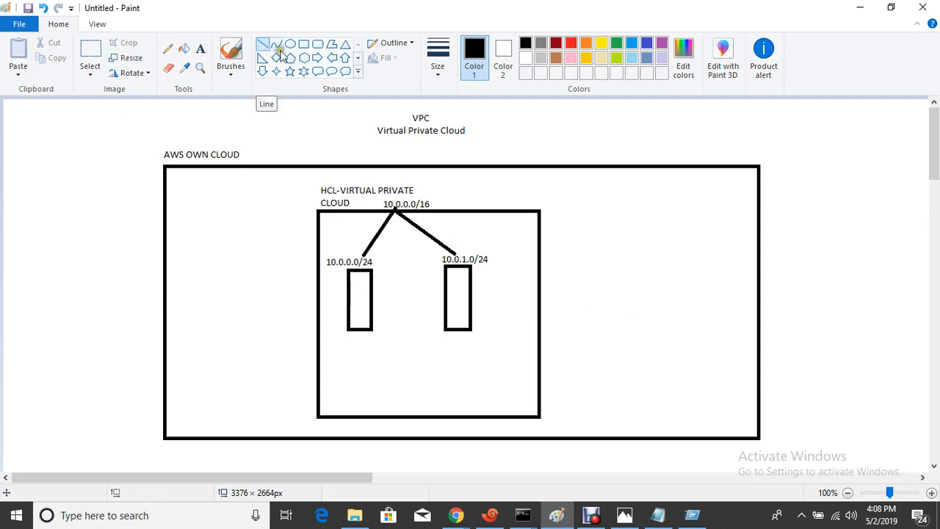
- Try drawing a box about 45 × 24 px below the 10.0.1.0/24 rectangle and labeling it "Web-Server"
left_click(304, 45)
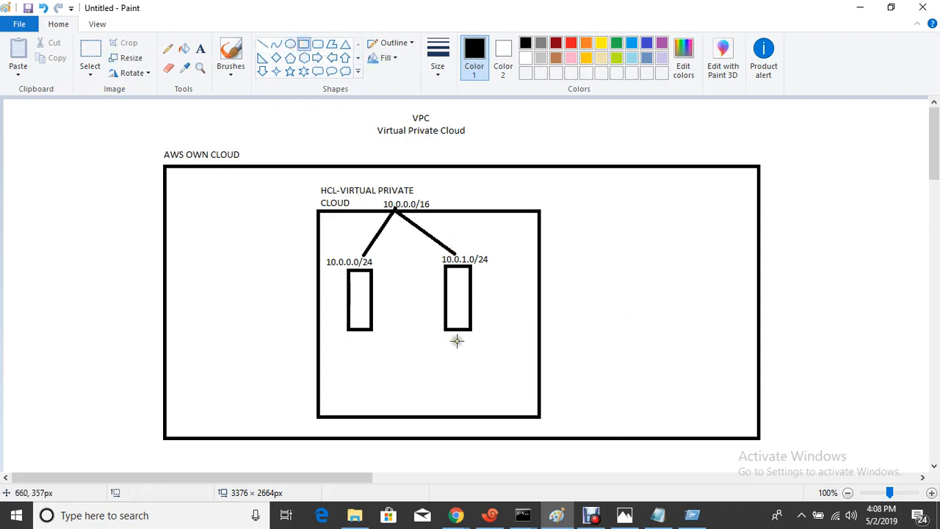
left_click_drag(453, 375, 484, 391)
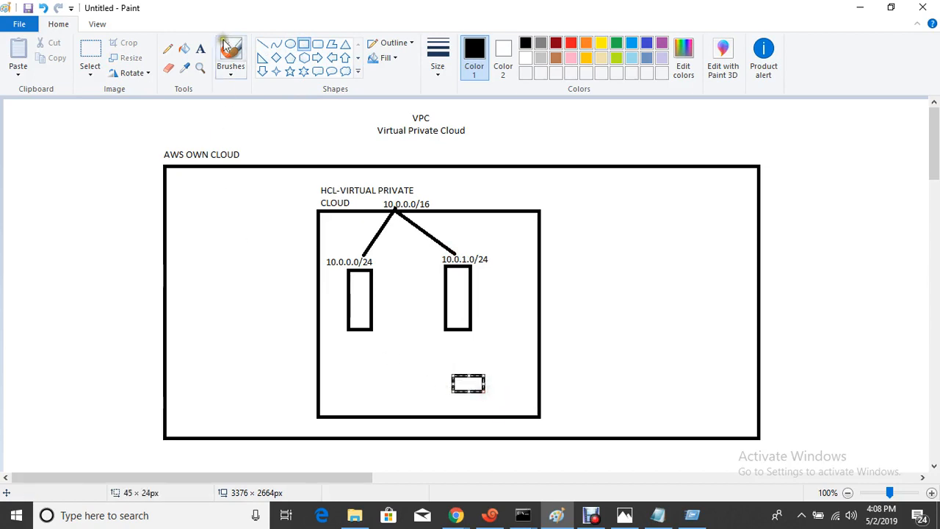
left_click(200, 49)
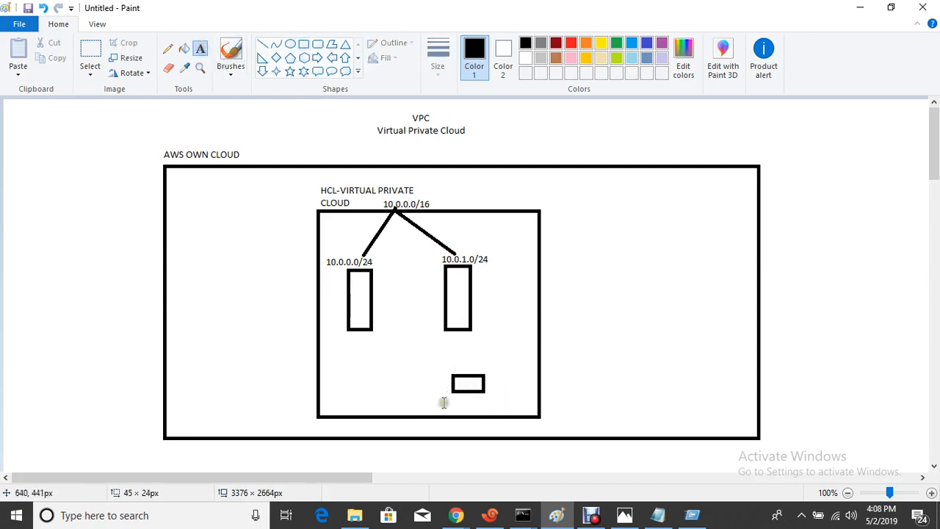
left_click_drag(444, 402, 542, 415)
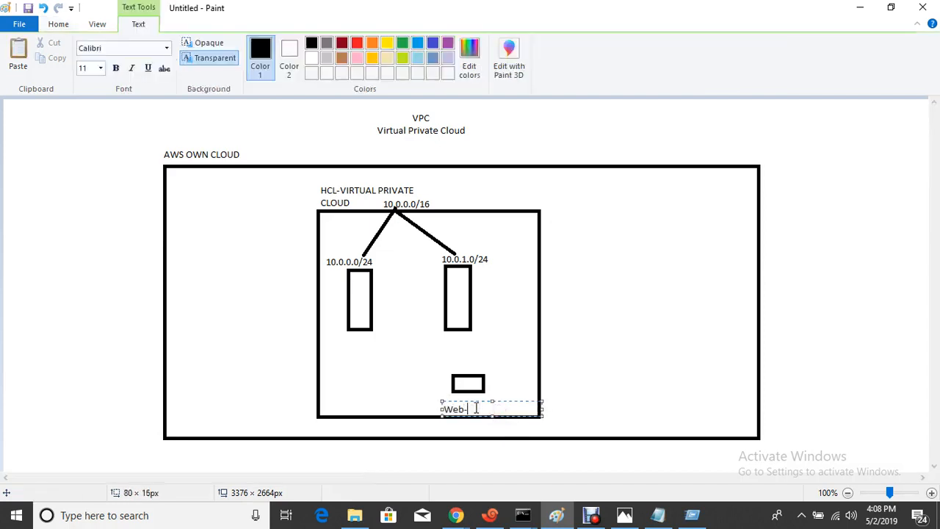
type("Web-Server")
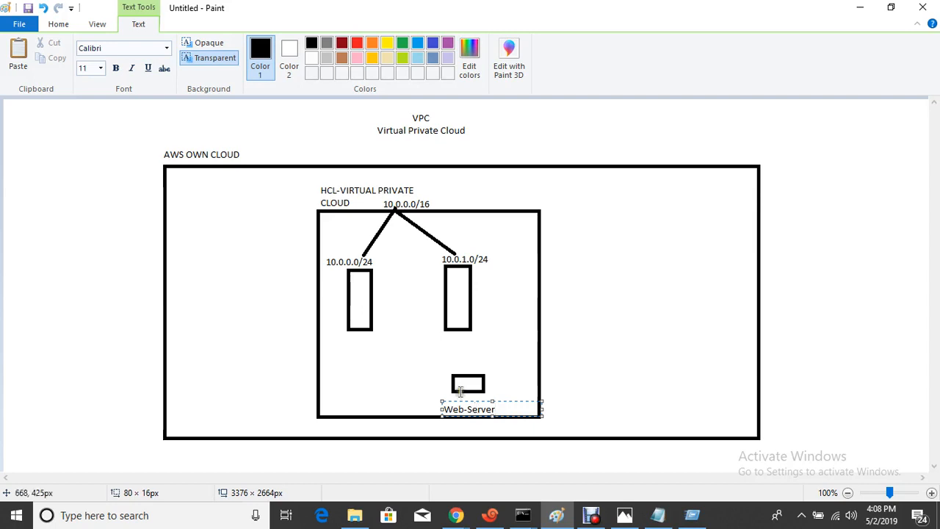
left_click(612, 389)
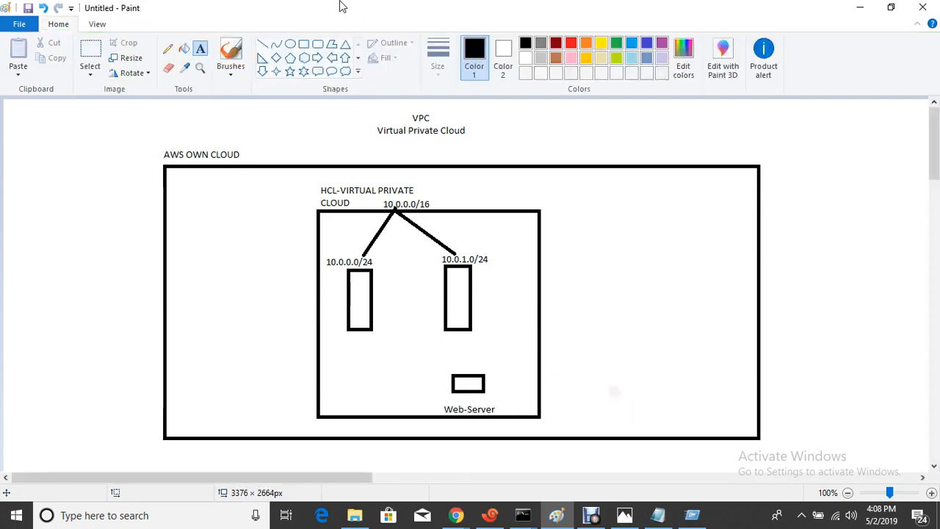
- Draw a small box below the 10.0.0.0/24 rectangle and label it "Web-Server" underneath
left_click(262, 44)
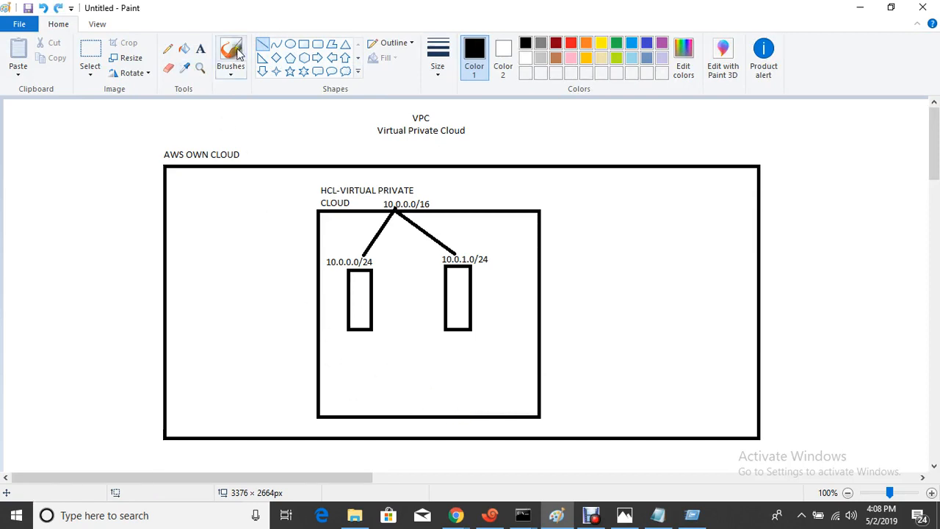
left_click(303, 44)
left_click_drag(336, 372, 428, 415)
left_click(200, 49)
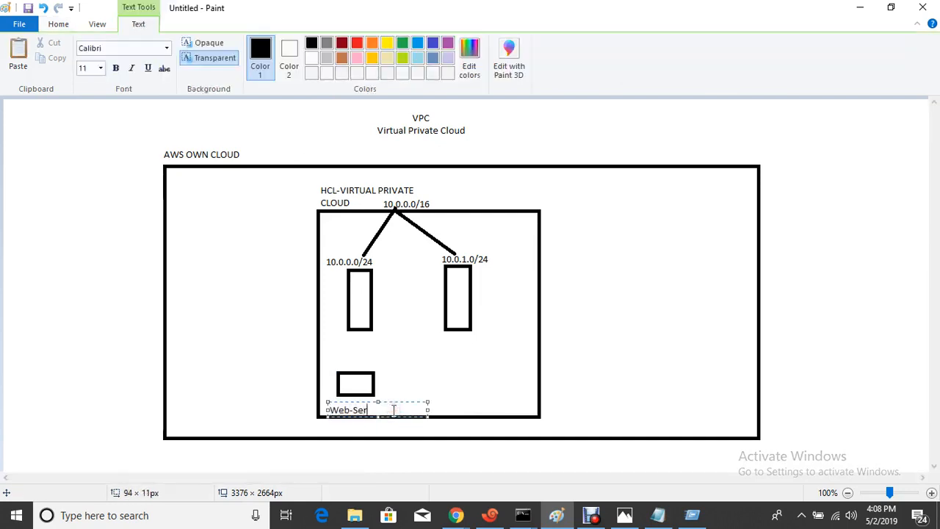
left_click(597, 392)
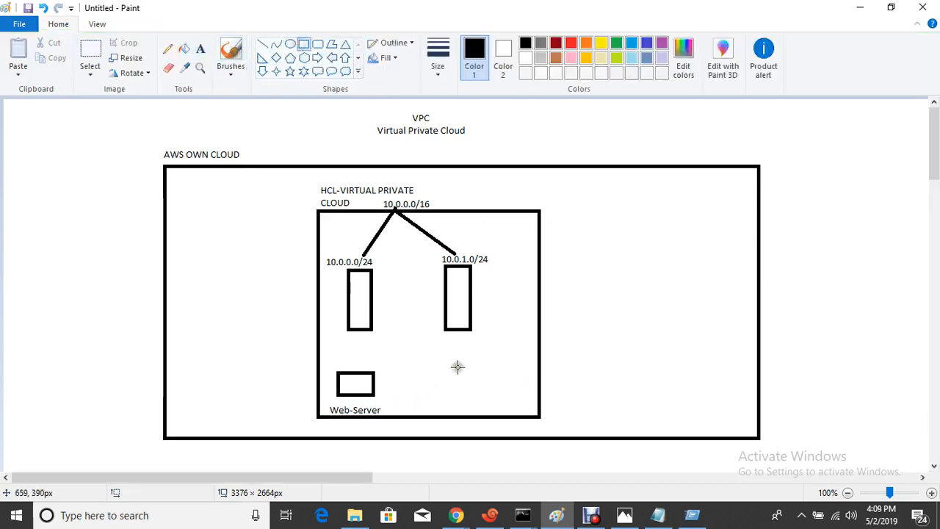
- Draw a box about 48 × 25 px below the 10.0.1.0/24 rectangle and label it "DB-Server" underneath
left_click_drag(446, 375, 479, 394)
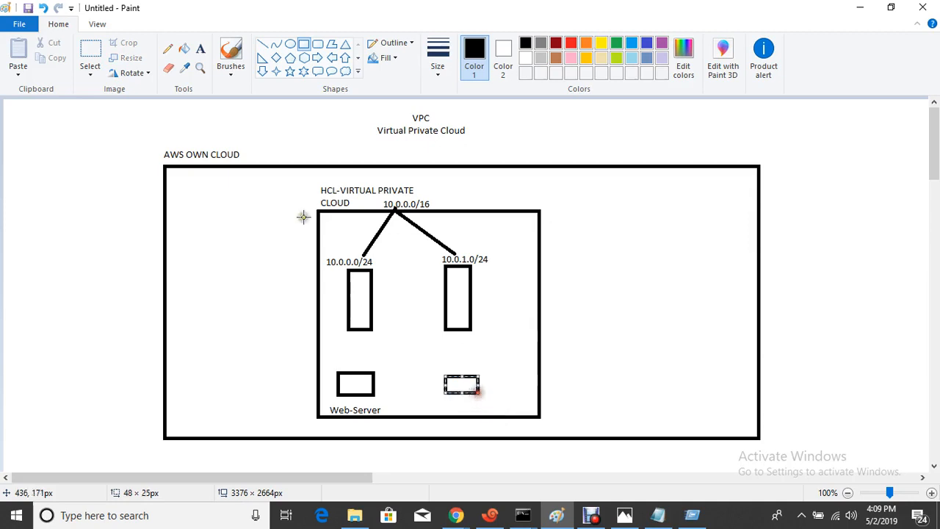
left_click(202, 51)
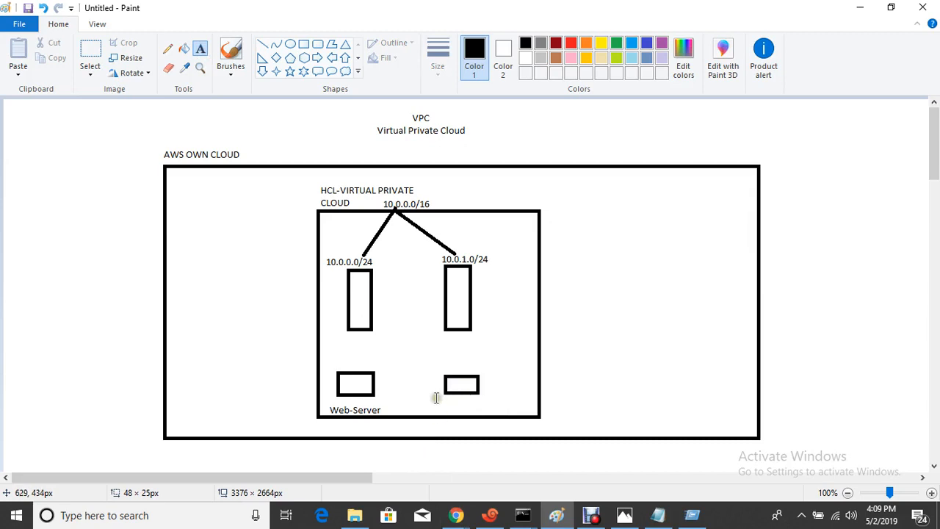
left_click_drag(436, 397, 493, 410)
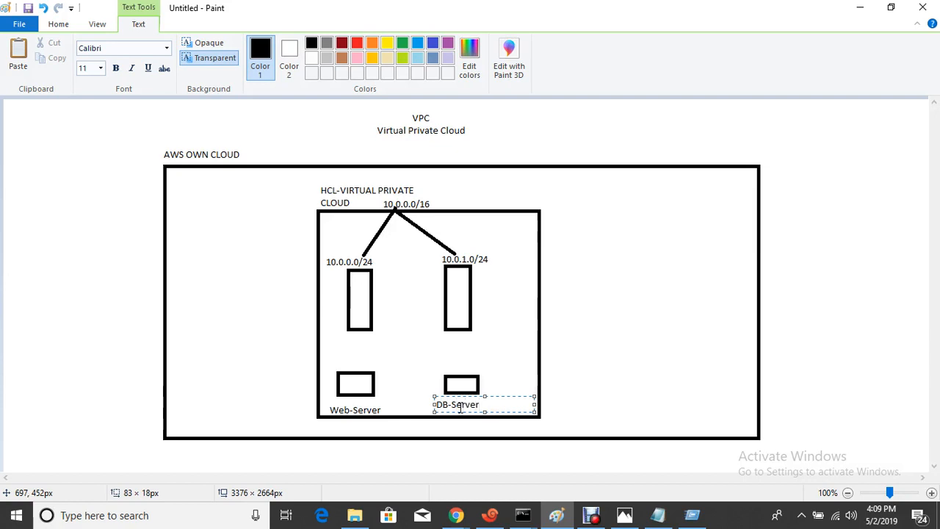
left_click(657, 371)
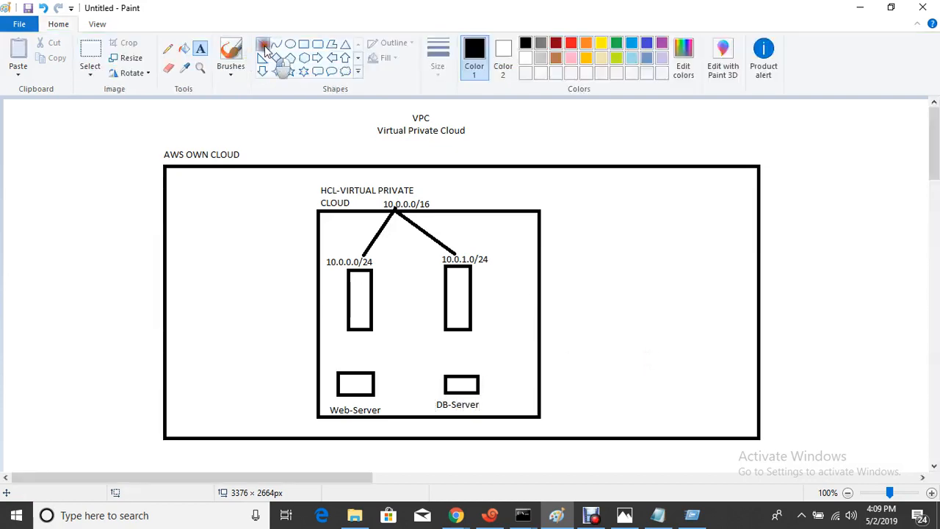
- Connect each subnet rectangle to the server box below it with a straight line
left_click(264, 46)
left_click_drag(353, 330, 353, 373)
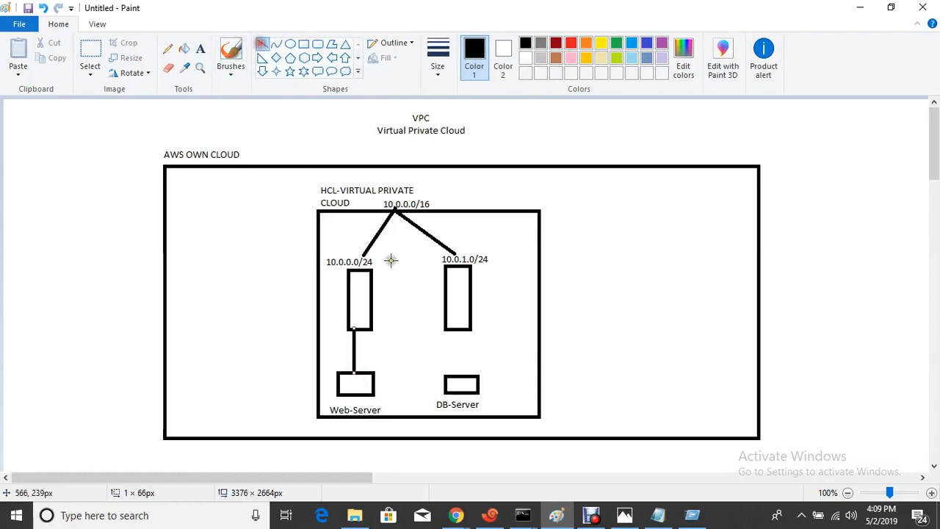
left_click_drag(459, 329, 467, 374)
left_click(572, 368)
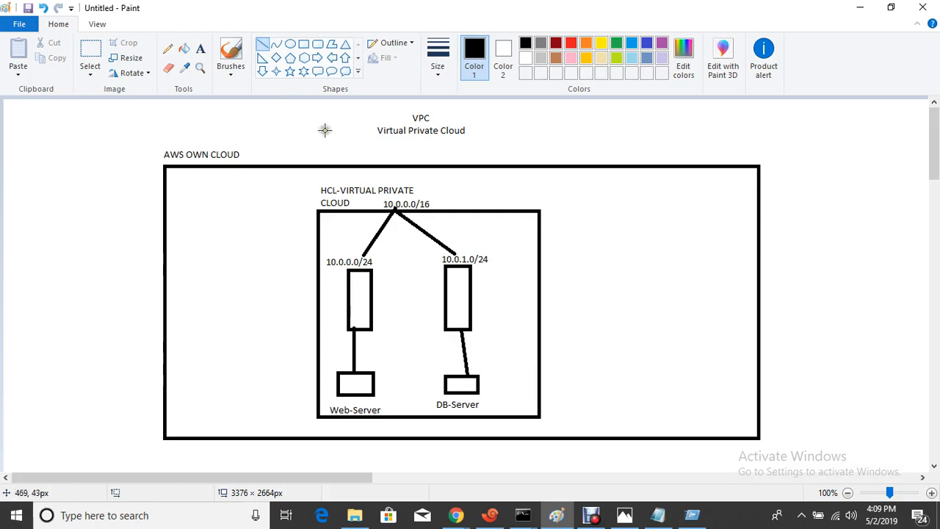
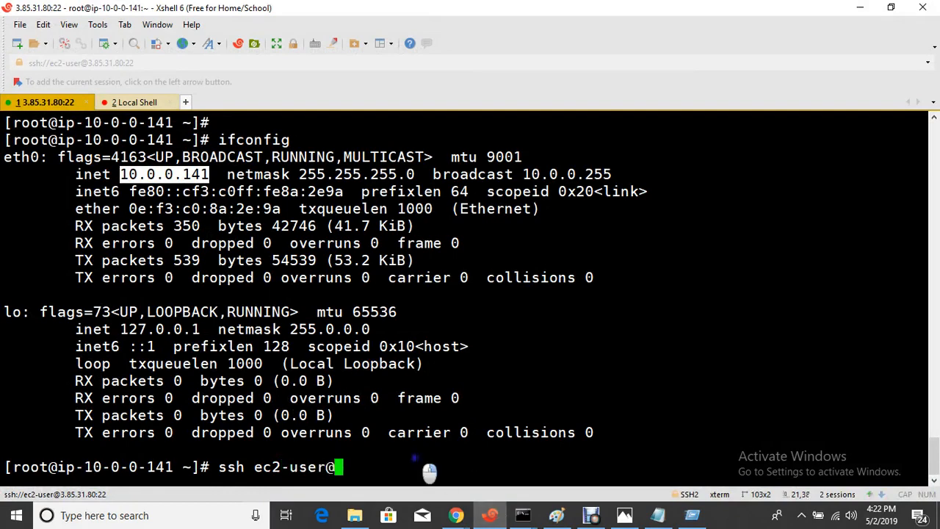
right_click(414, 461)
left_click(468, 184)
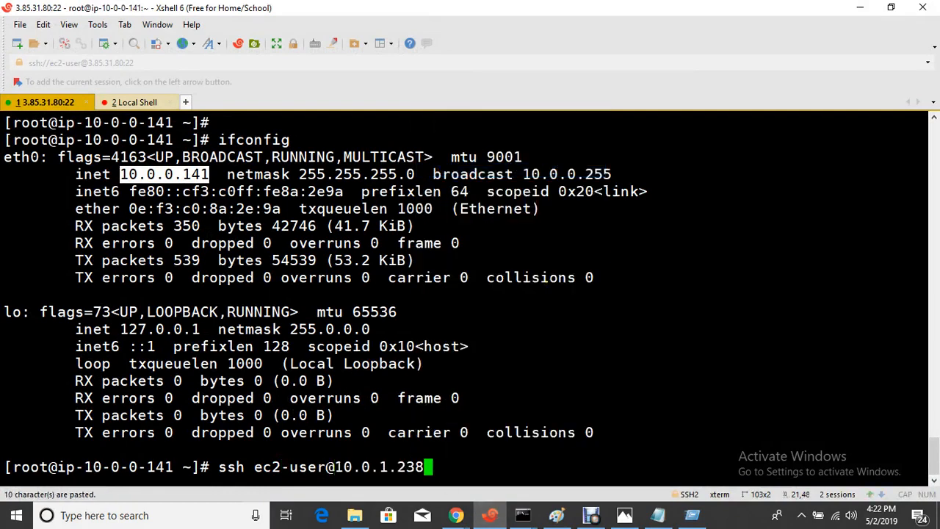
key("Return")
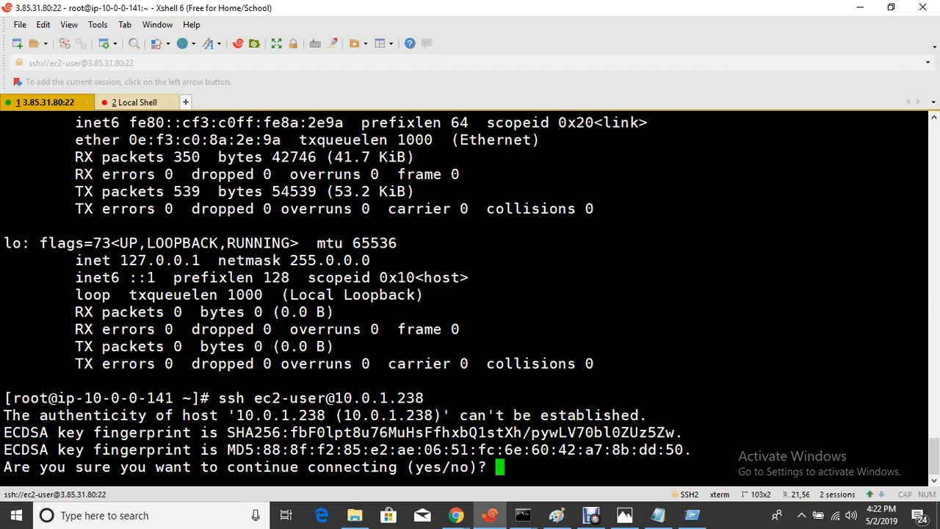
type("yes")
key("Return")
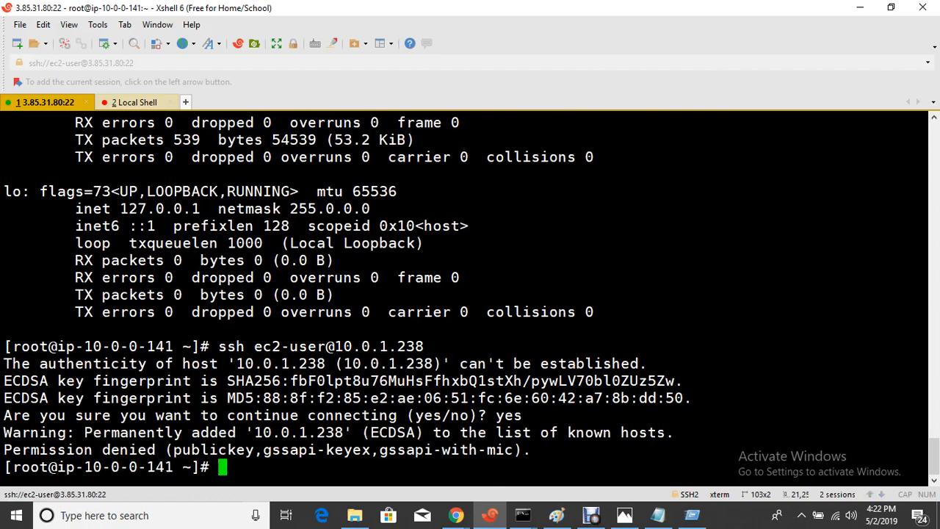
left_click_drag(78, 449, 200, 449)
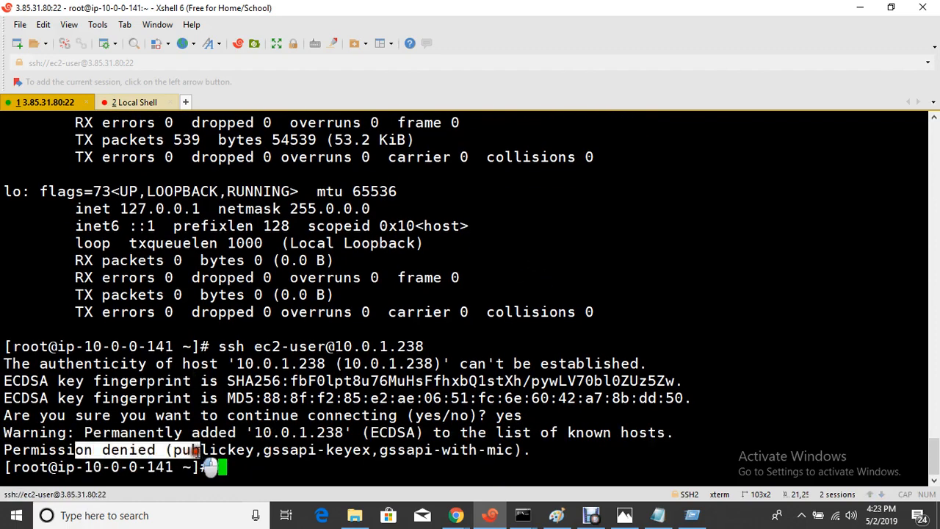
left_click(298, 461)
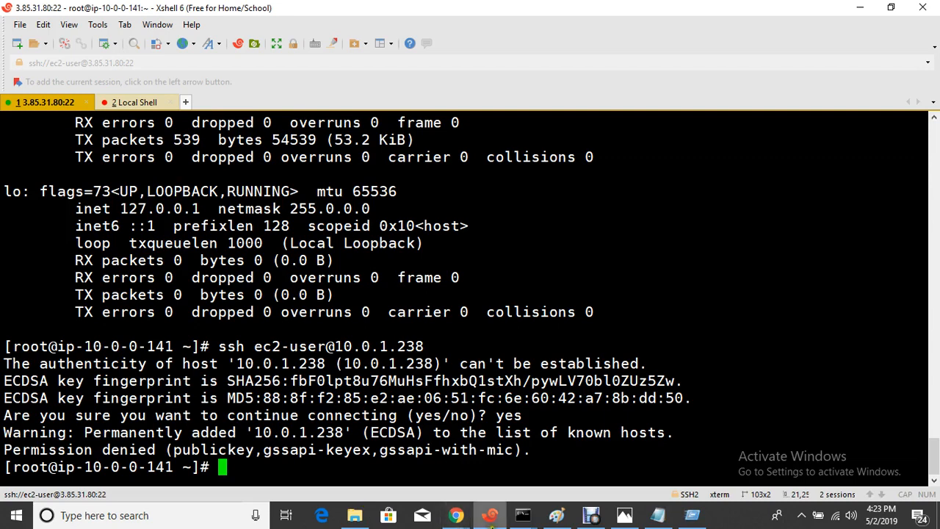
- Open the Downloads folder in File Explorer and select the master.pem key file
mouse_move(486, 515)
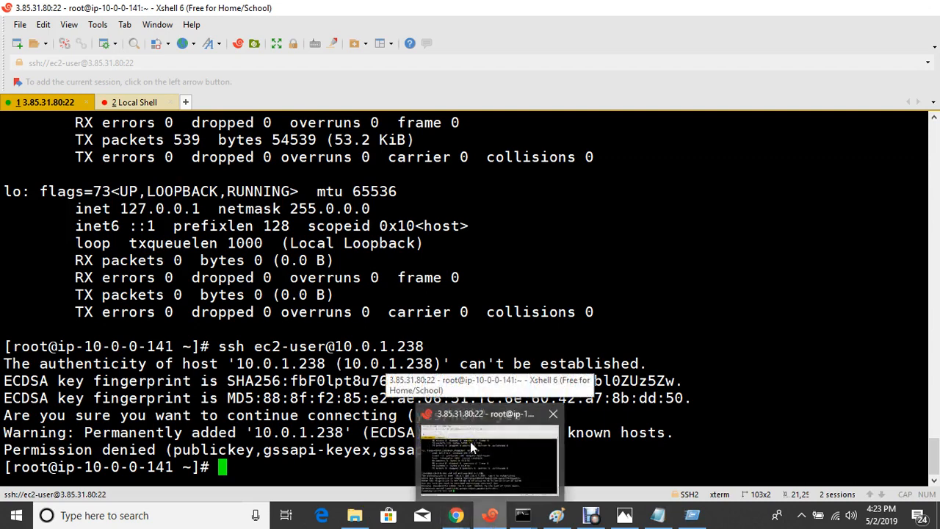
left_click(470, 442)
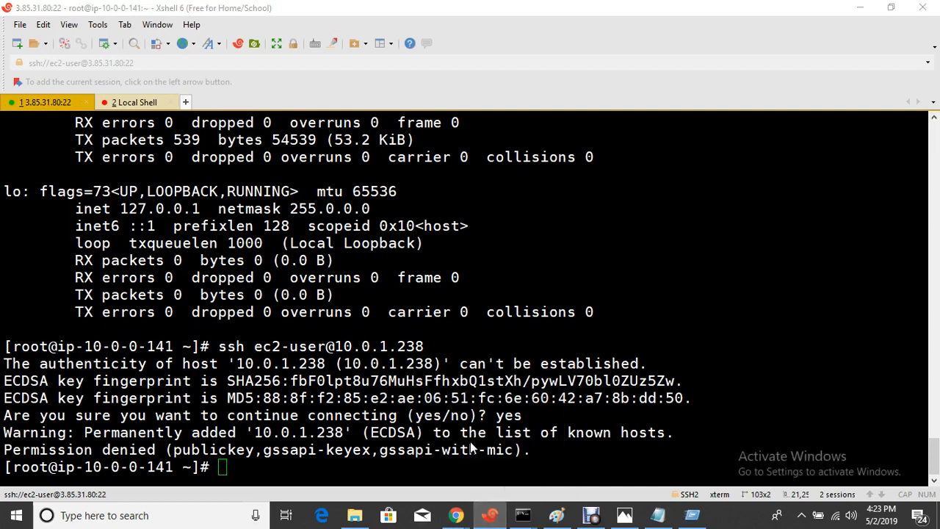
key("super+e")
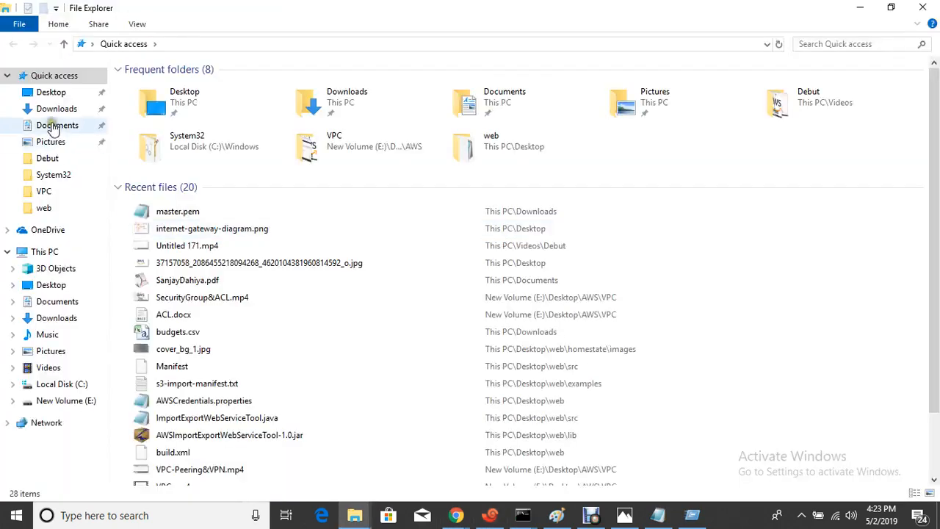
left_click(56, 109)
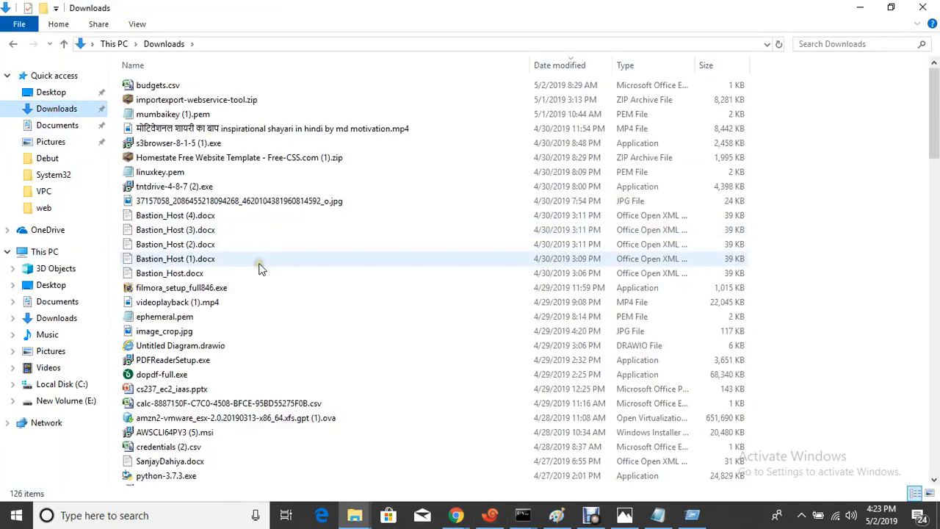
left_click(220, 302)
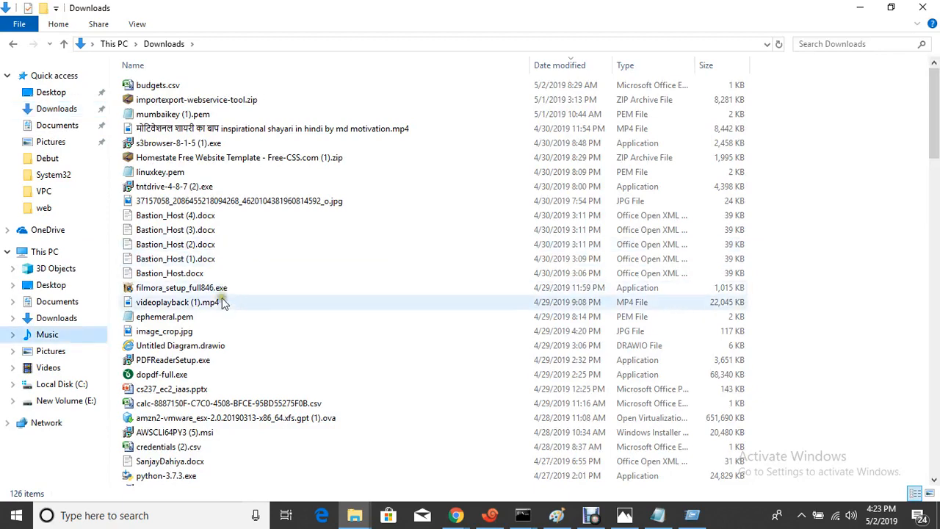
scroll(222, 301, "down", 10)
left_click(169, 154)
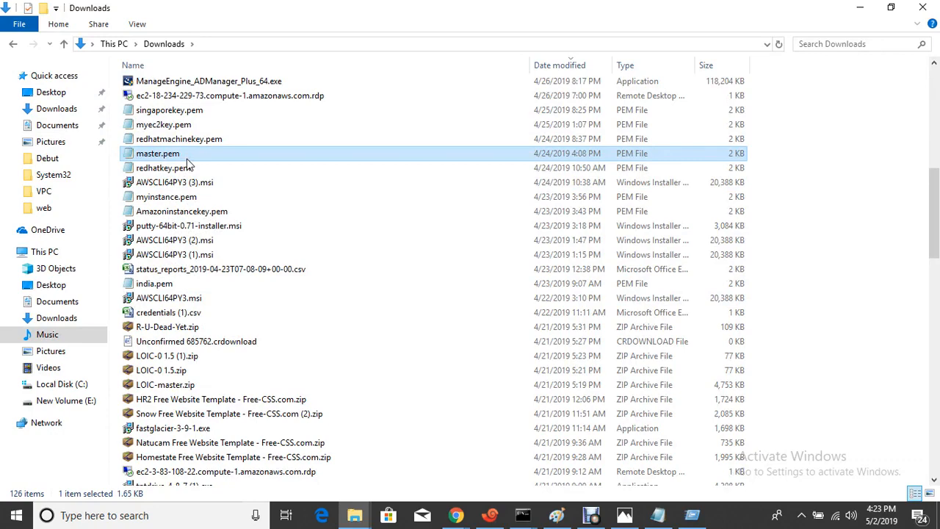
left_click(488, 517)
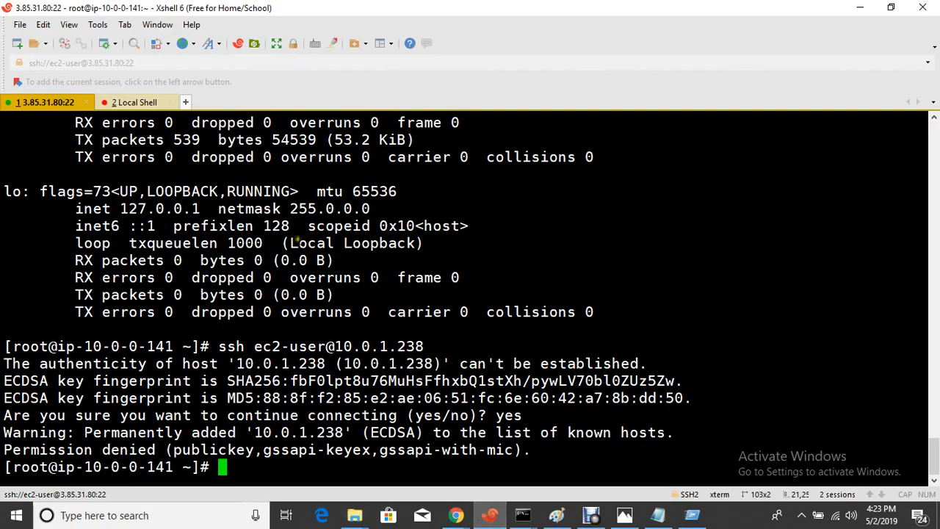
left_click_drag(110, 243, 396, 390)
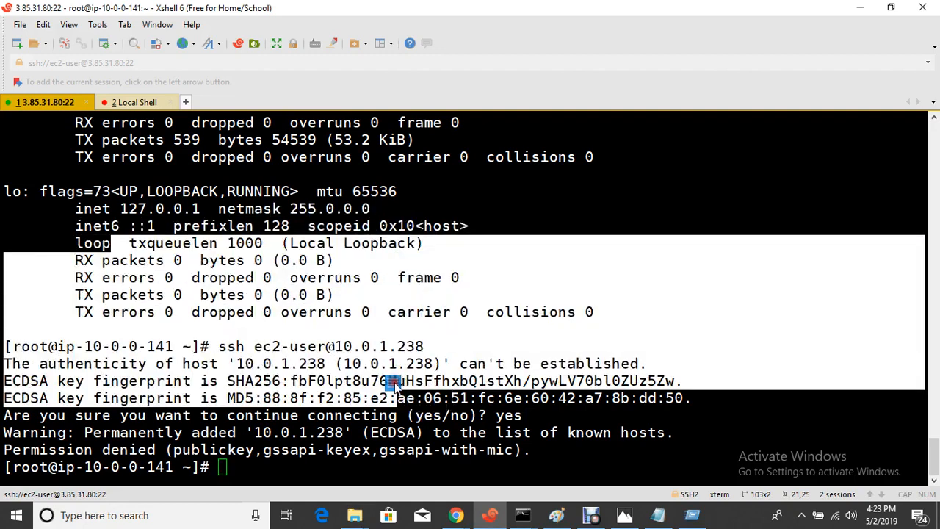
right_click(393, 383)
left_click(378, 453)
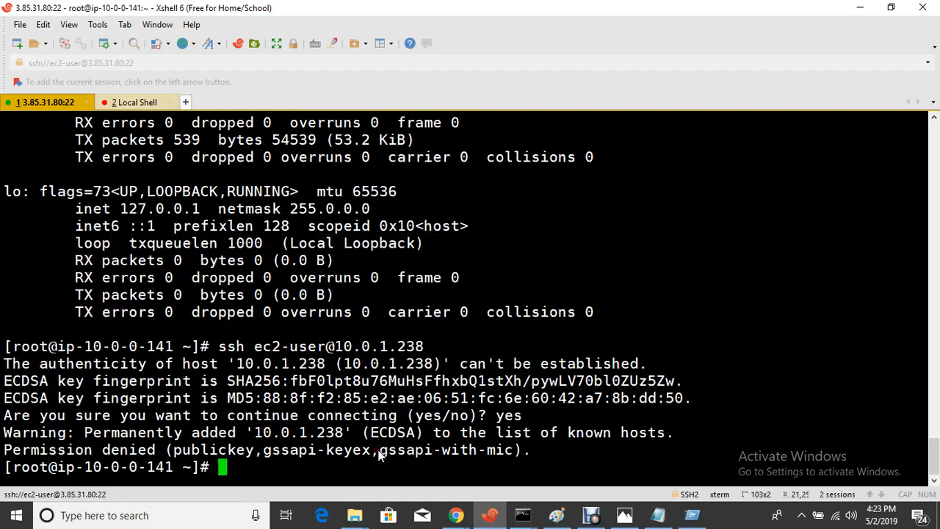
- Check the Key Name of both EC2 instances in the AWS console against the master.pem file in Downloads
type("vim")
mouse_move(456, 515)
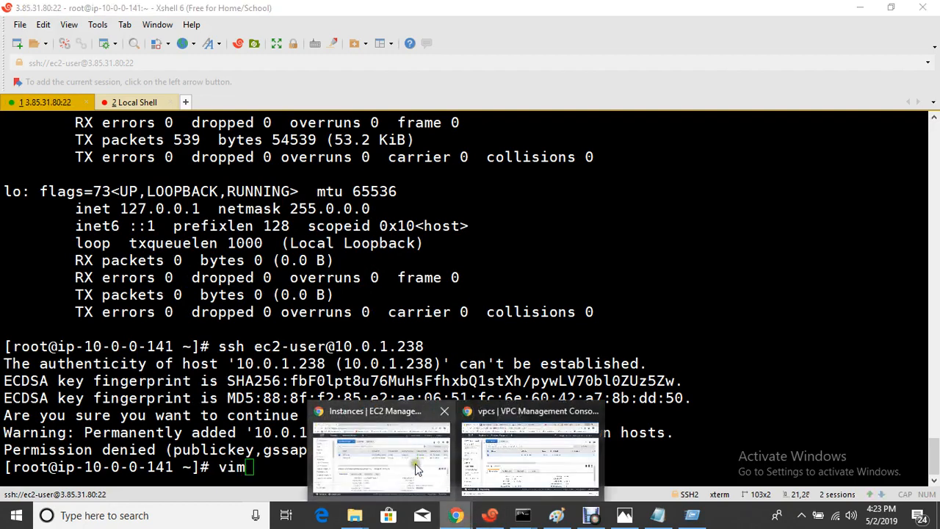
left_click(414, 463)
mouse_move(355, 515)
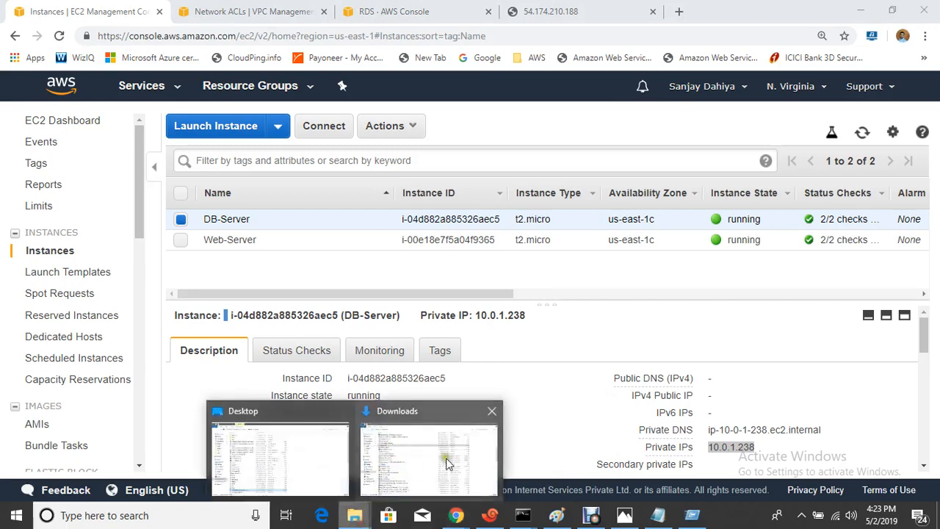
left_click(448, 463)
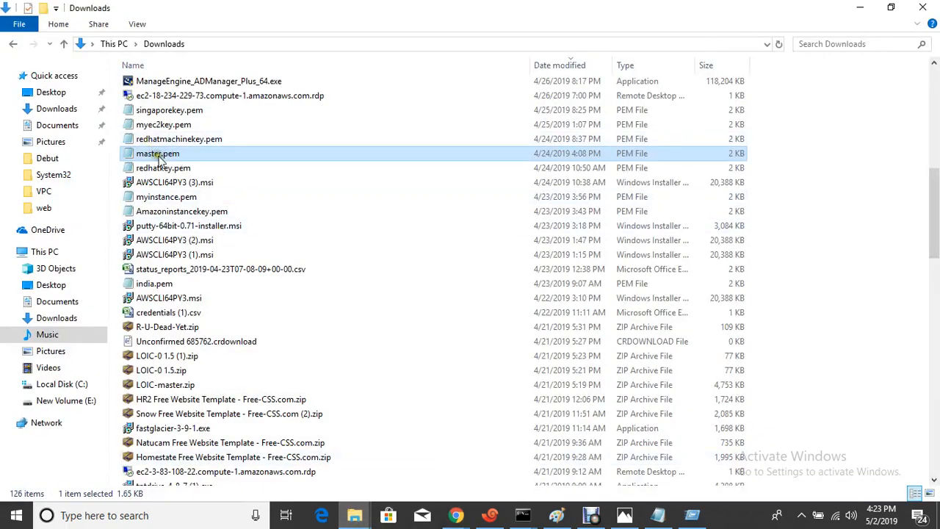
left_click(456, 514)
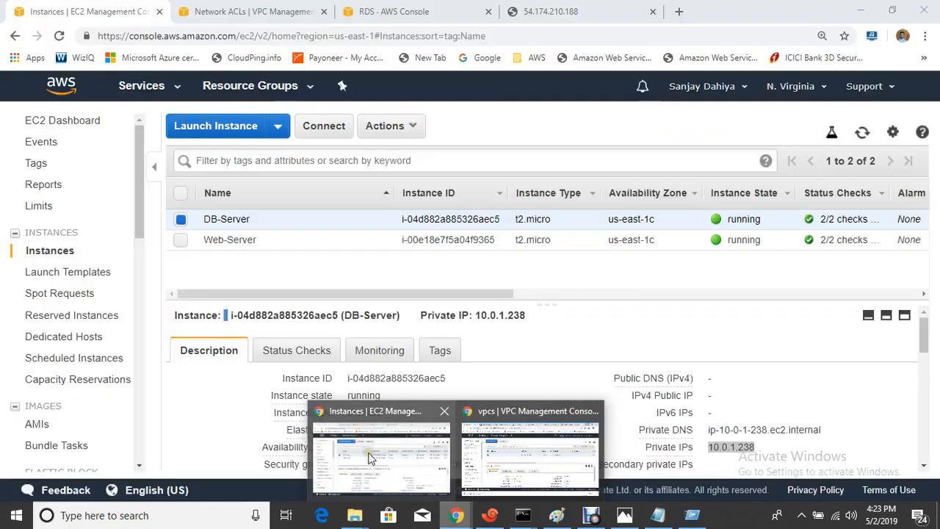
left_click(371, 458)
left_click_drag(311, 294, 657, 335)
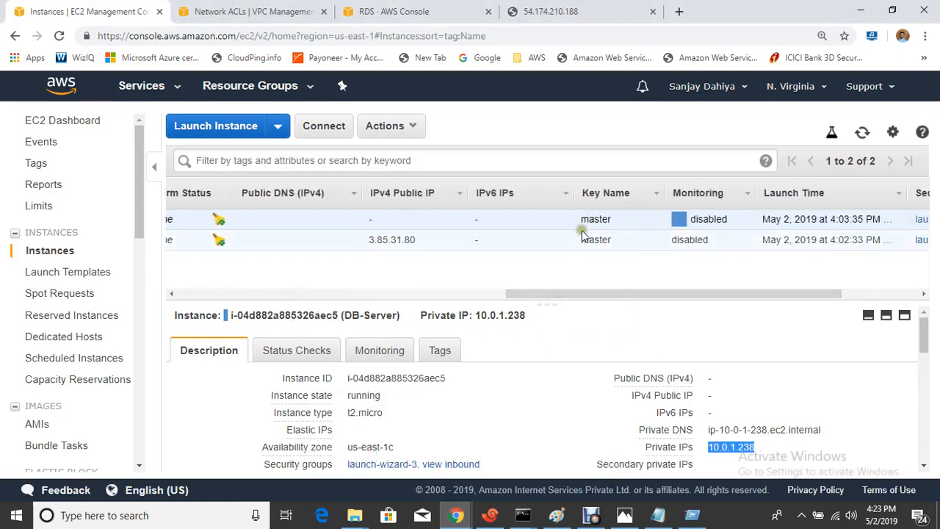
left_click_drag(643, 294, 242, 279)
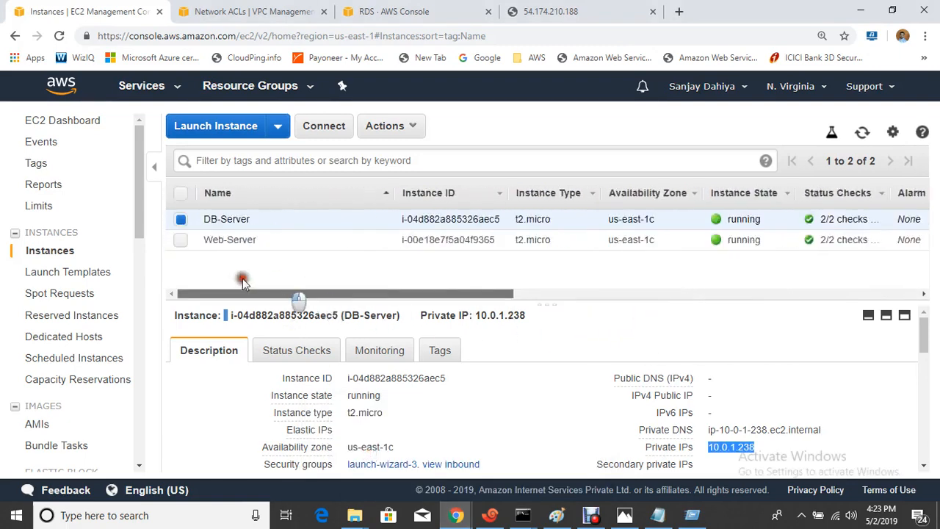
- Back in the Xshell session, try to open master.pem with vim
left_click(489, 514)
type("vim")
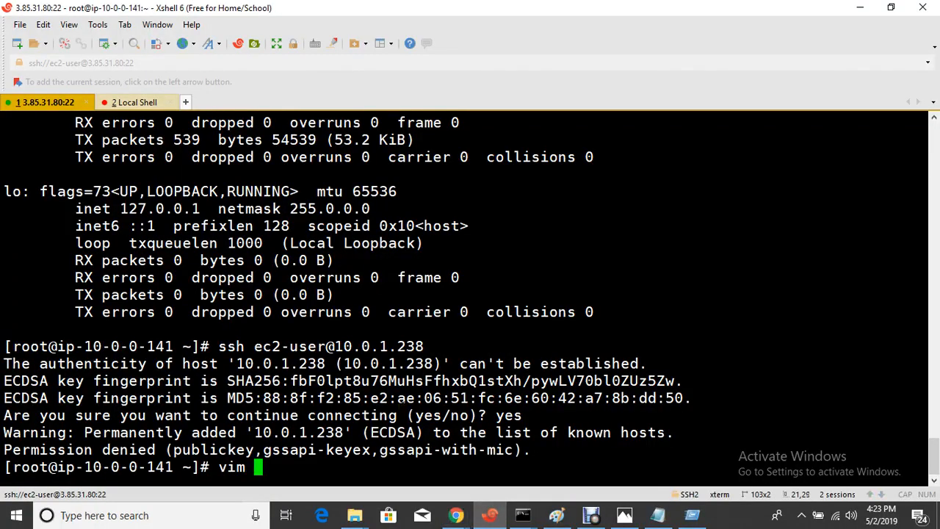
type(" master.pem")
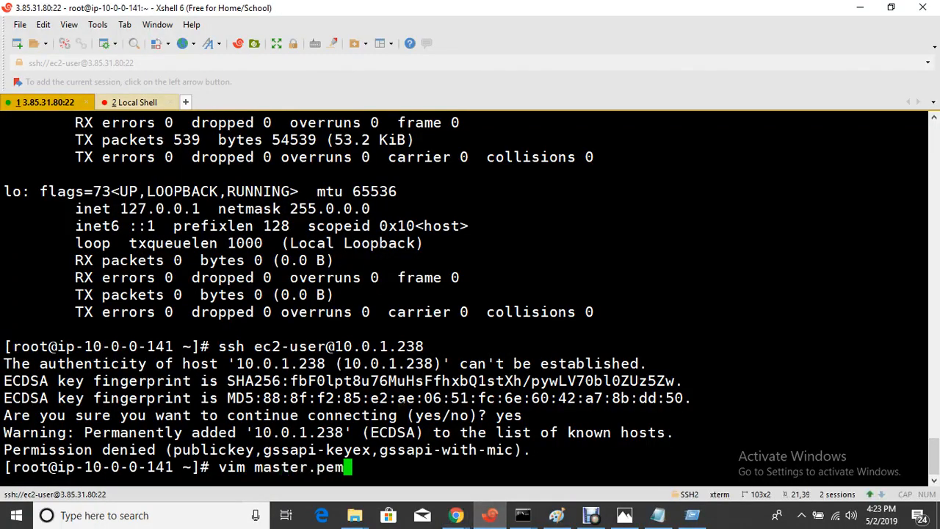
key("Return")
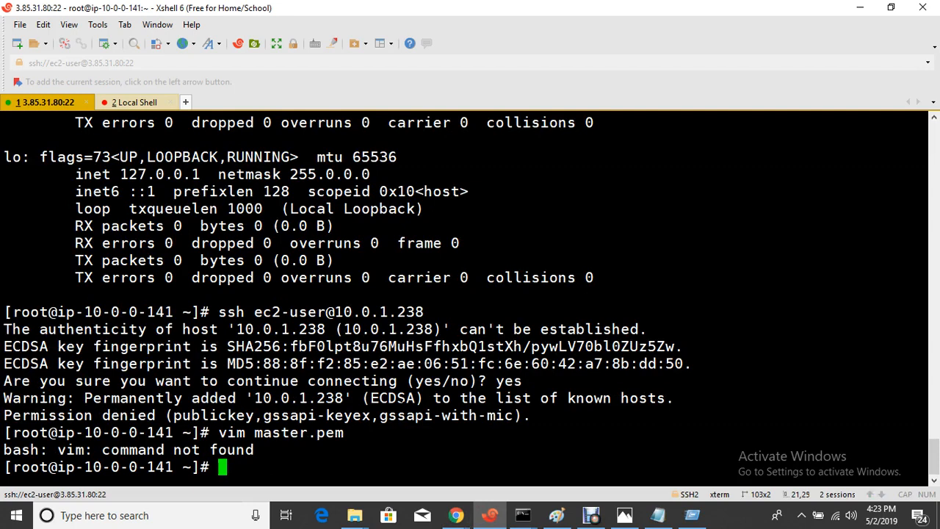
- Create a new file master.pem on the web server with the vi editor
type("vi master")
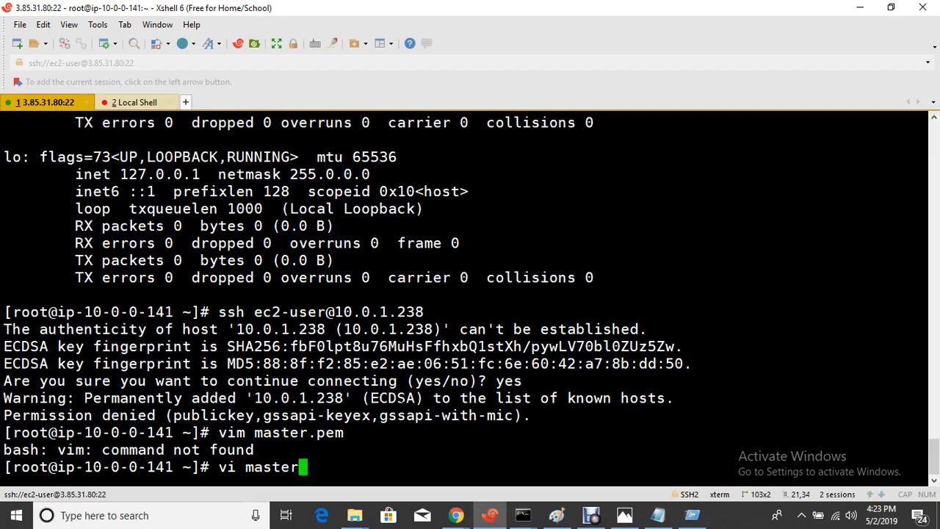
type(".pem")
key("Return")
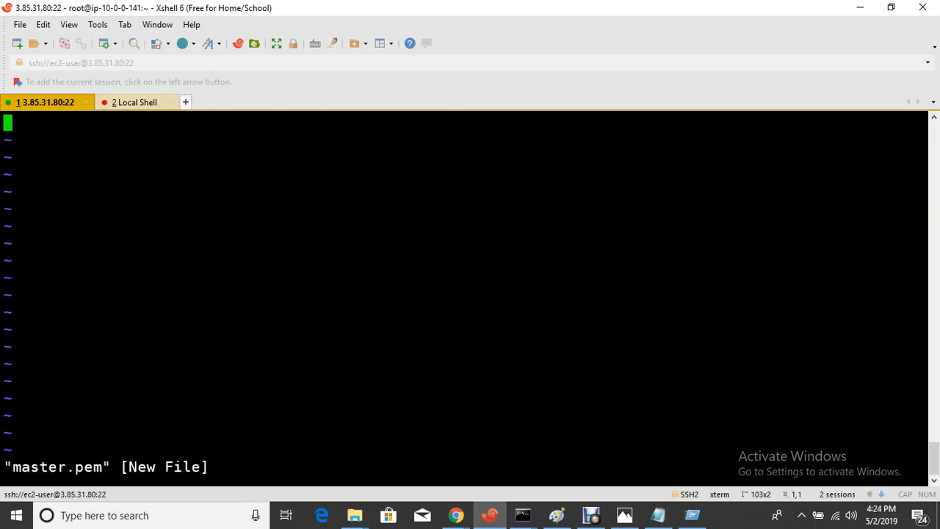
- Open master.pem from the Downloads folder in Notepad and copy the entire private key text
mouse_move(355, 515)
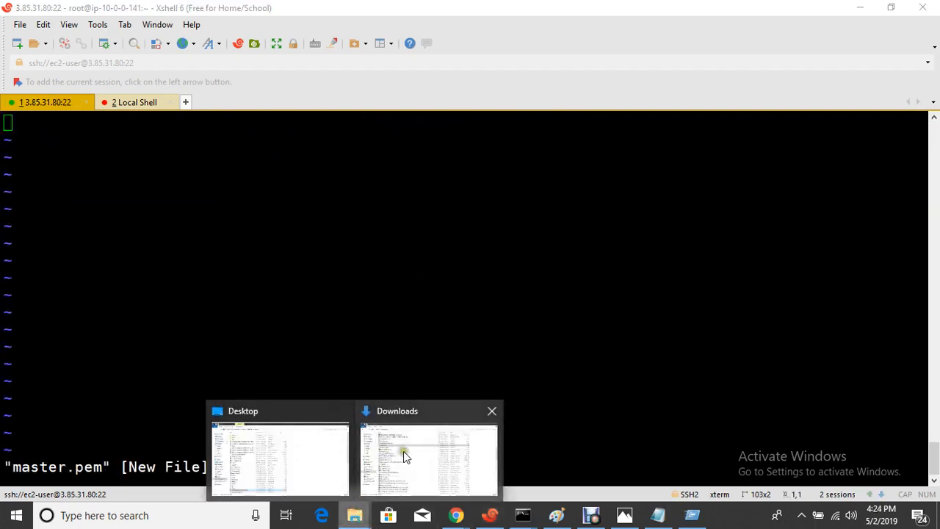
left_click(404, 450)
double_click(168, 153)
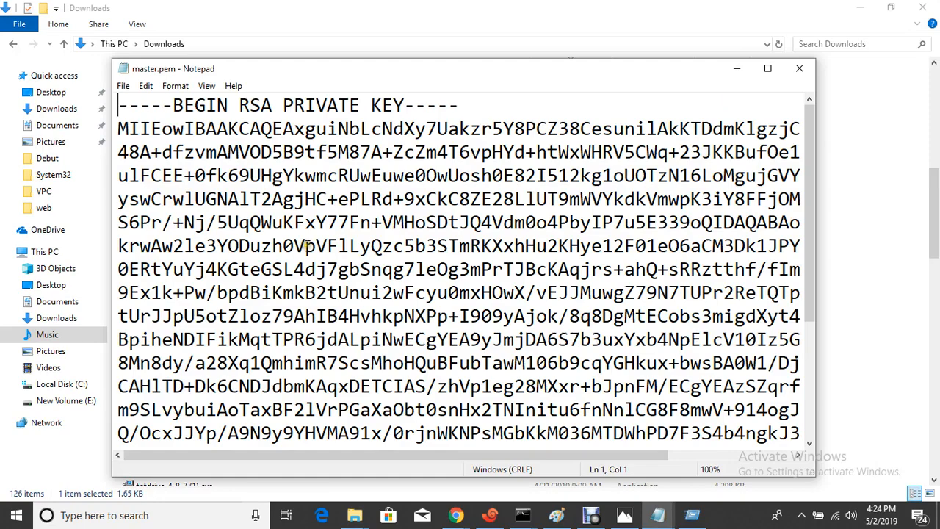
key("ctrl+a")
right_click(296, 186)
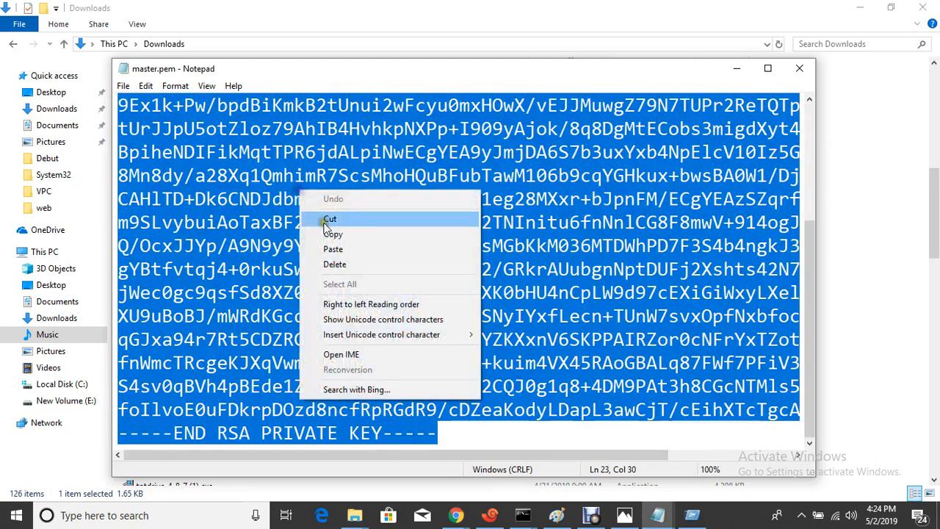
left_click(344, 234)
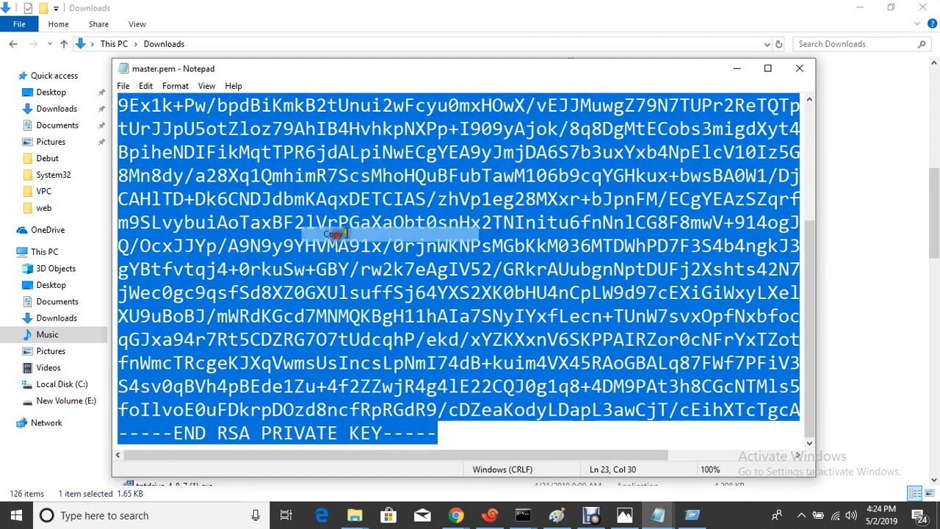
- In the Xshell vi editor, paste the copied private key into master.pem in insert mode, then save and quit
left_click(490, 515)
right_click(192, 189)
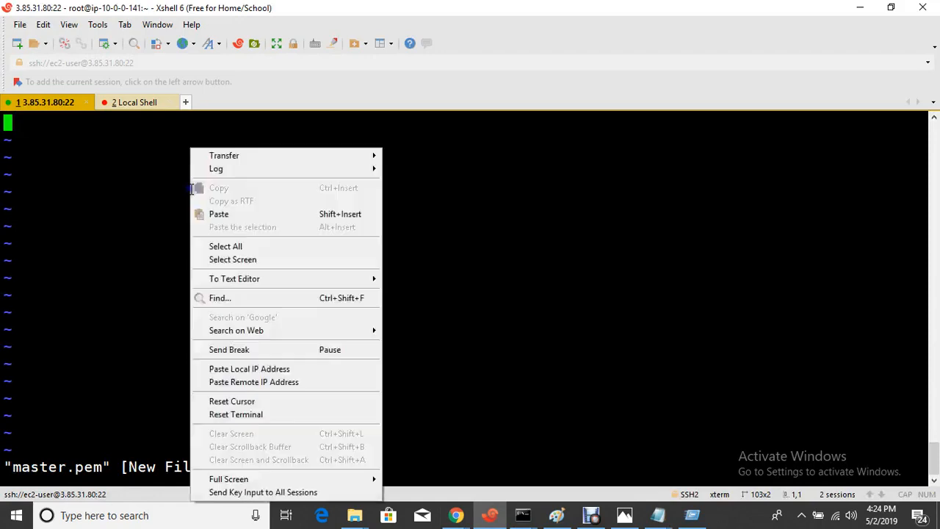
left_click(219, 214)
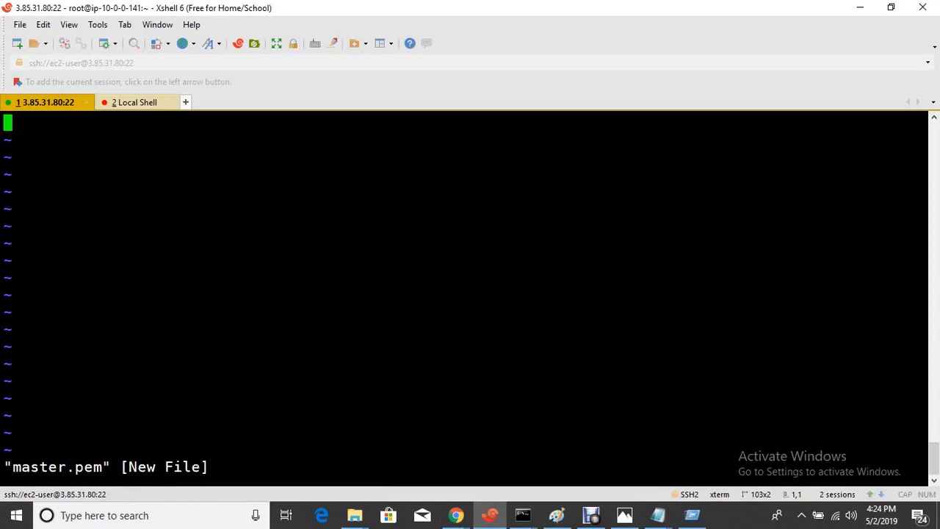
key("i")
right_click(192, 188)
left_click(213, 214)
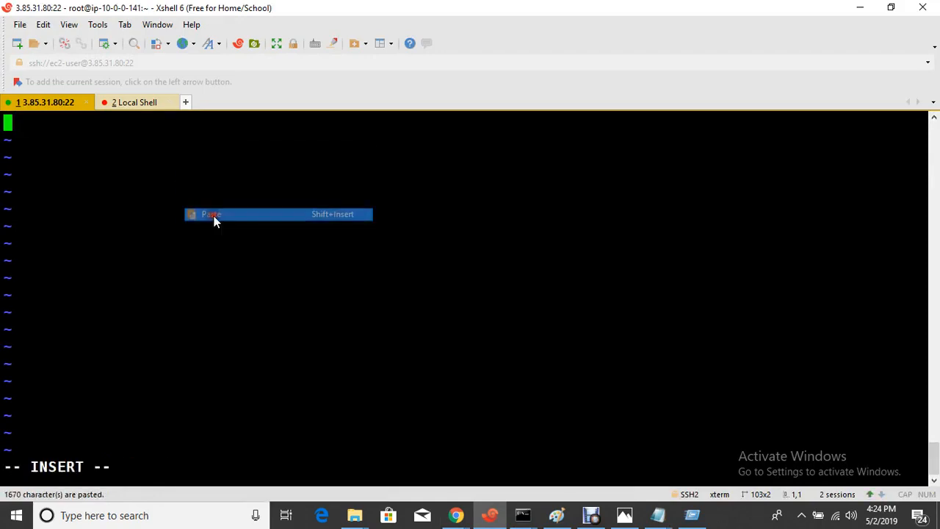
key("Escape")
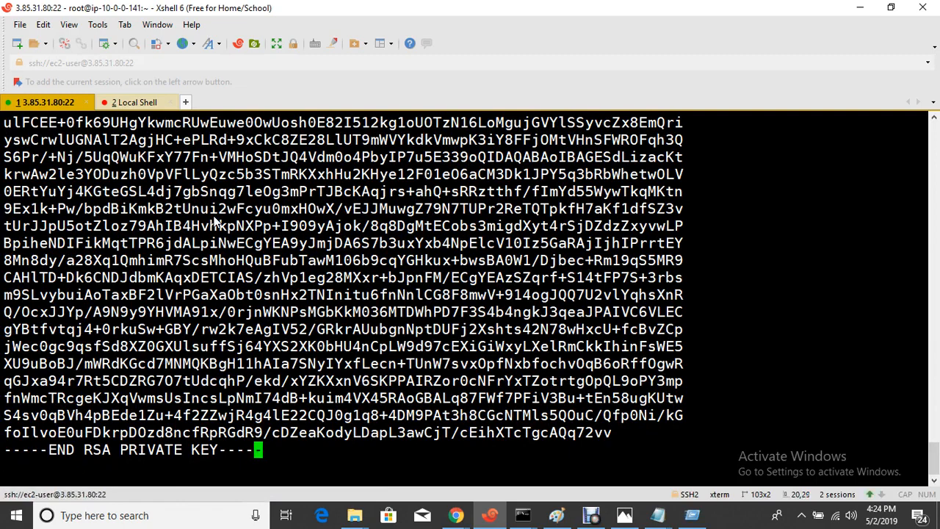
type(":wq")
key("Return")
key("Return")
key("Return")
- Set the permissions of master.pem to 600 with chmod
type("chmod ")
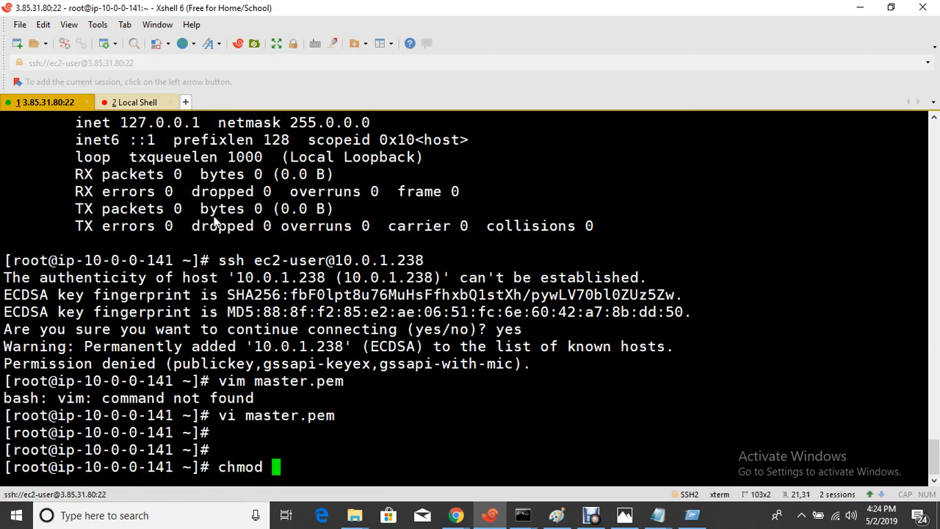
type("600 master.pem")
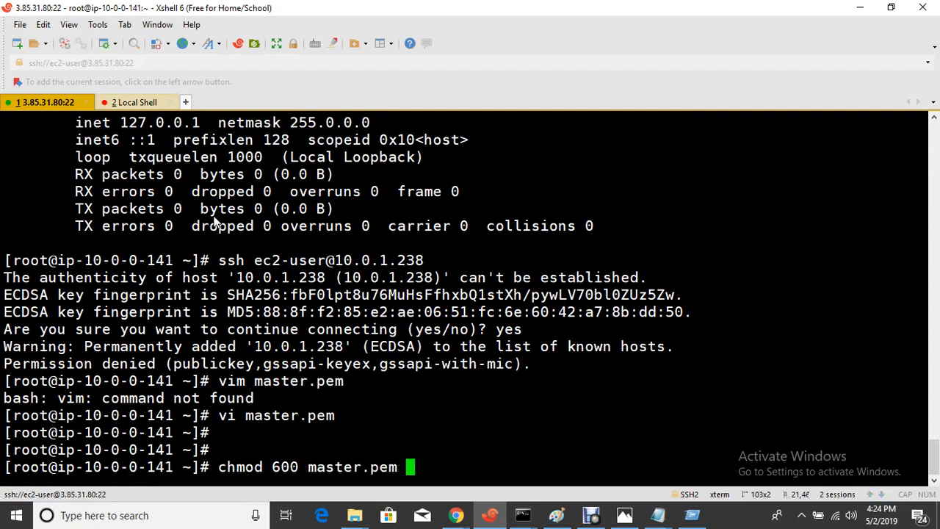
key("Return")
key("Up")
key("Up")
key("Up")
key("Up")
key("Up")
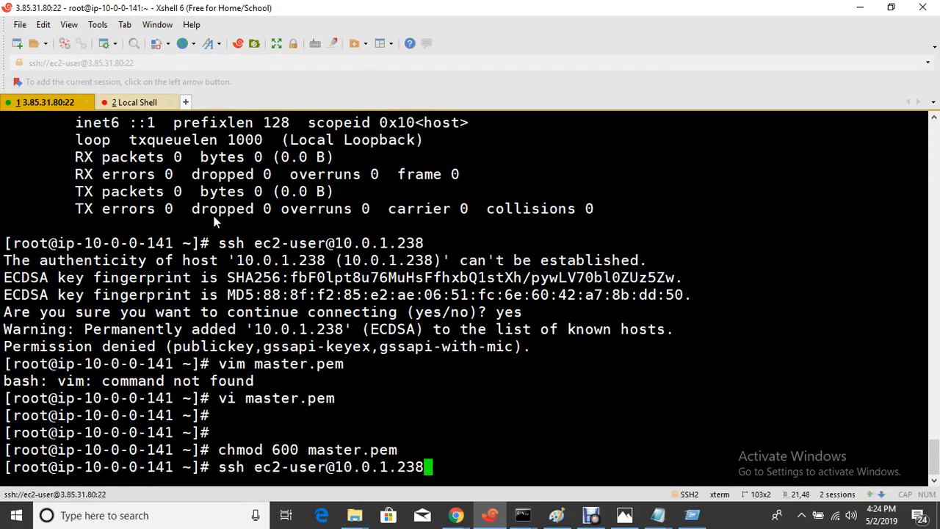
key("Down")
type("-i master.pem")
key("Return")
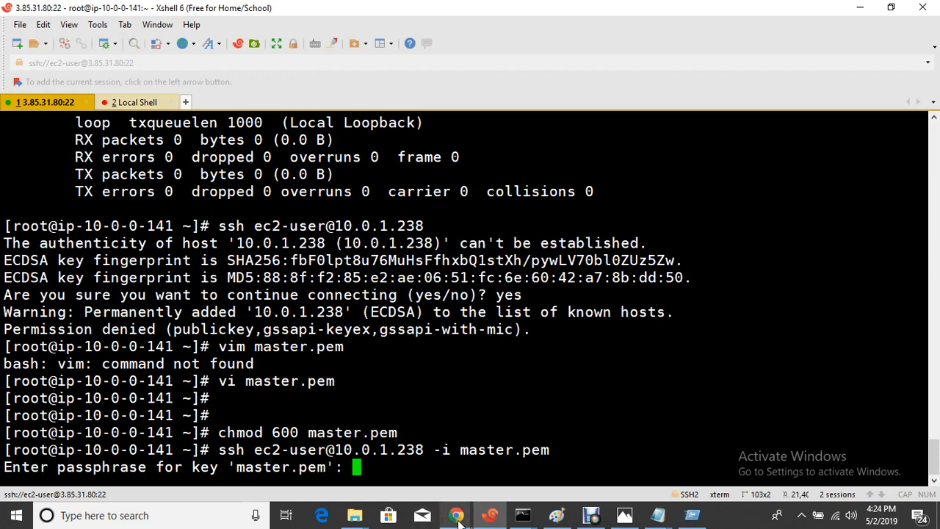
- Check the DB-Server details in the AWS console and master.pem in the Downloads folder, and return to Xshell
mouse_move(459, 520)
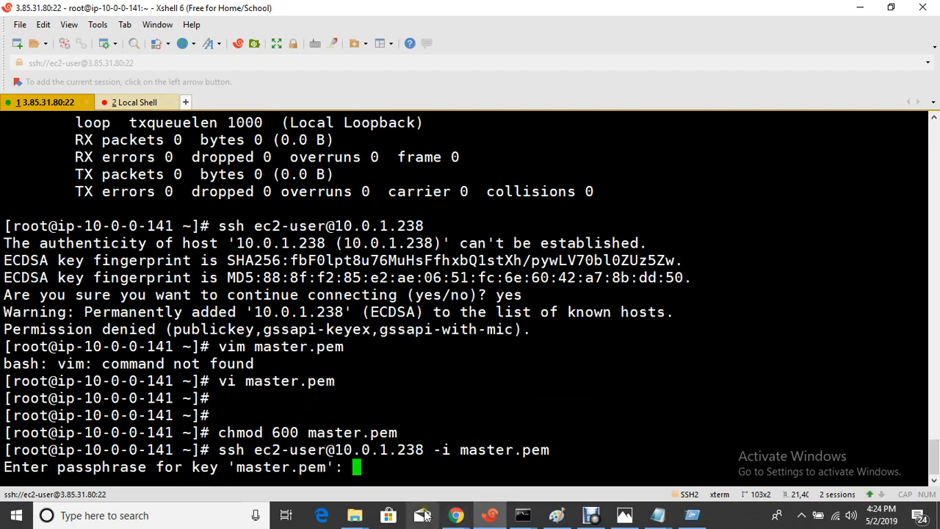
left_click(380, 452)
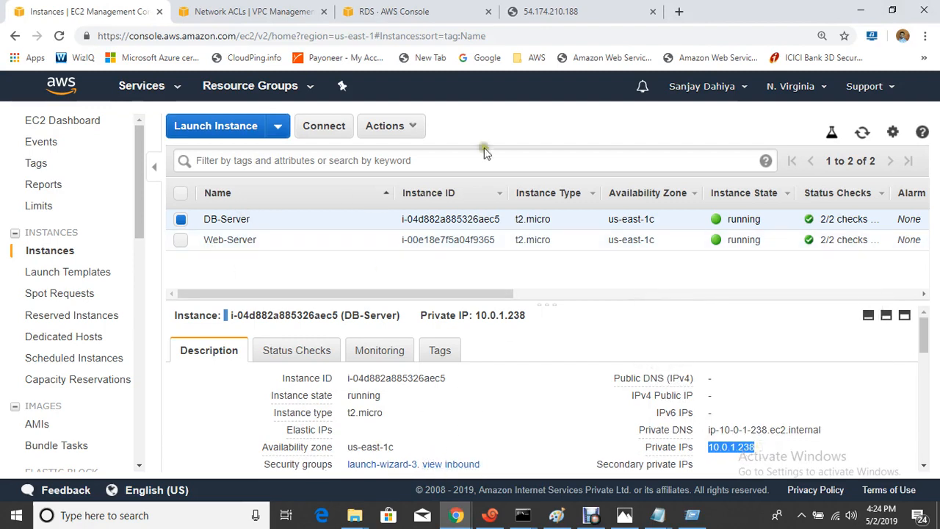
left_click_drag(458, 294, 380, 296)
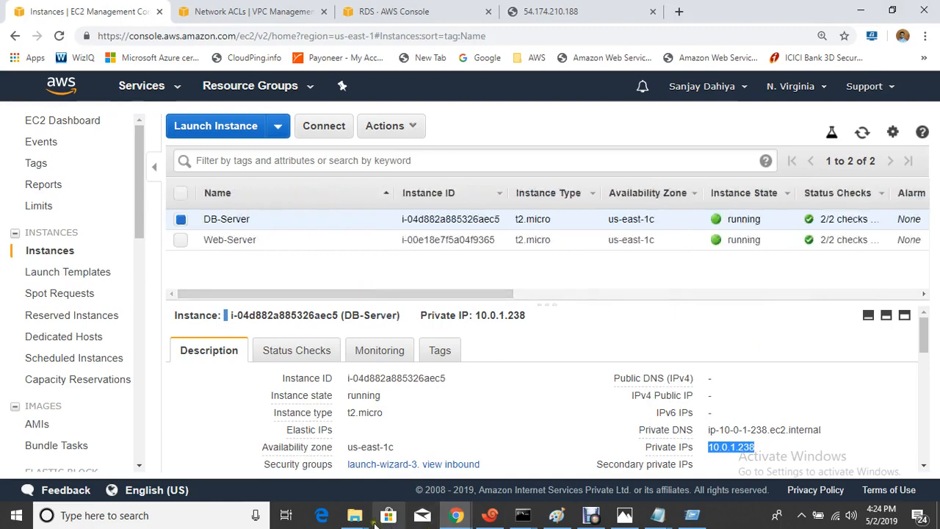
left_click(356, 518)
left_click(411, 452)
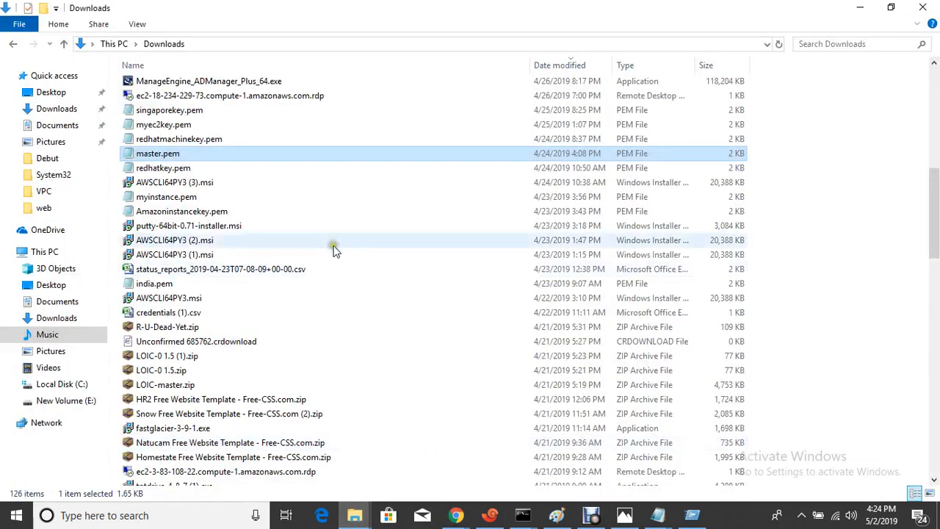
left_click(859, 9)
left_click(489, 515)
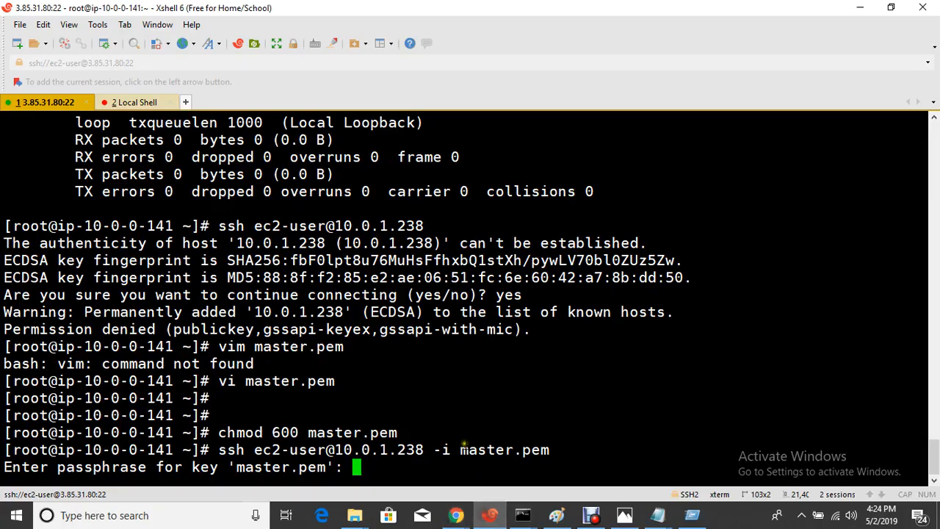
key("Return")
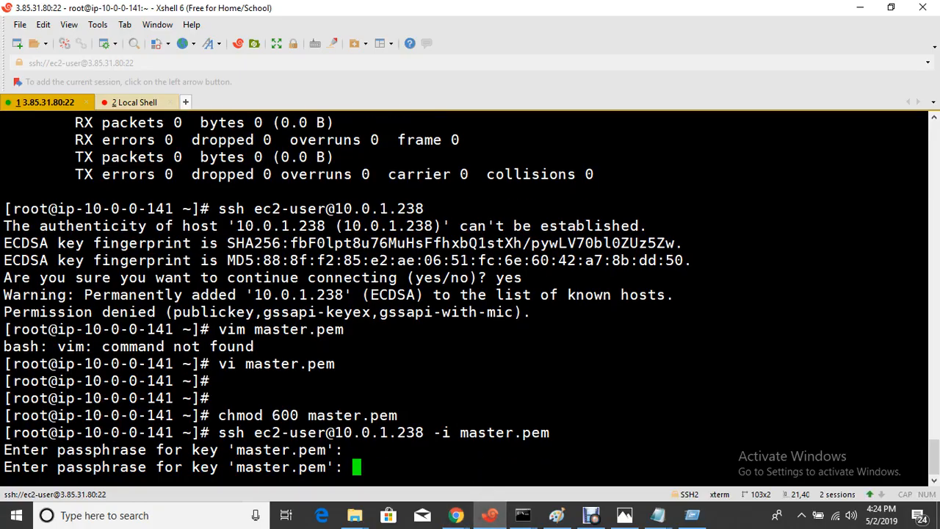
key("Return")
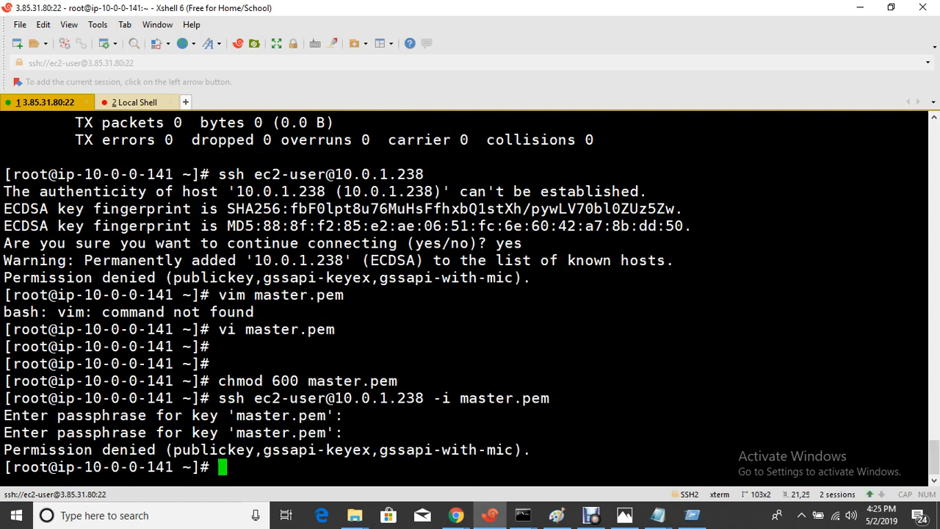
key("Up")
key("Return")
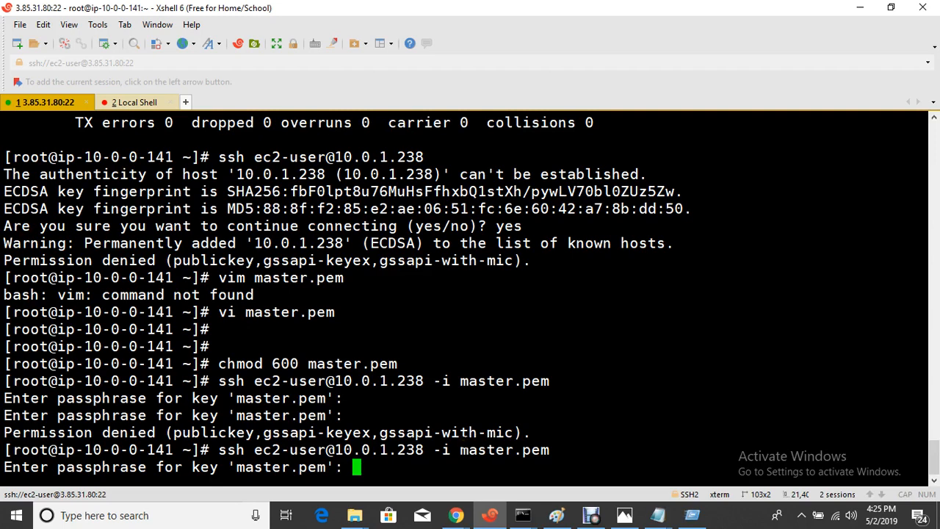
left_click(588, 519)
left_click(350, 374)
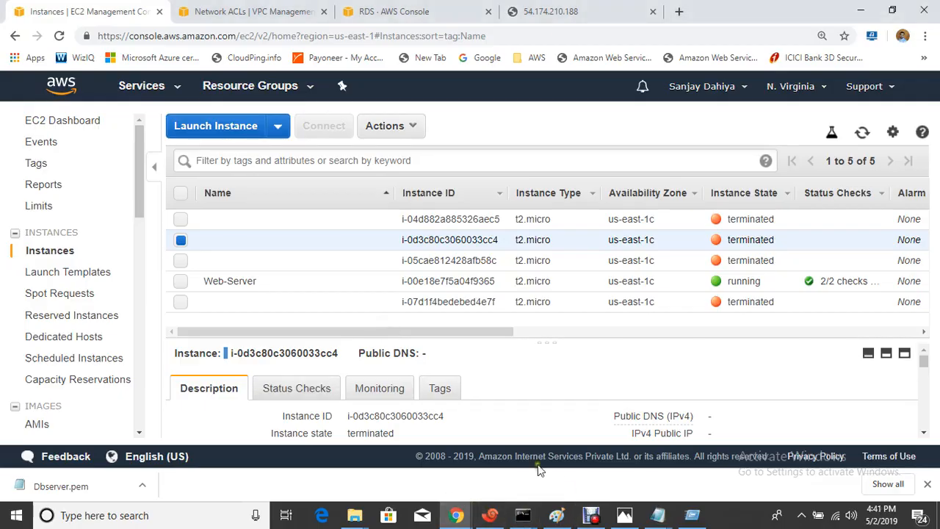
- Switch to the Xshell session and clear the terminal screen
left_click(489, 515)
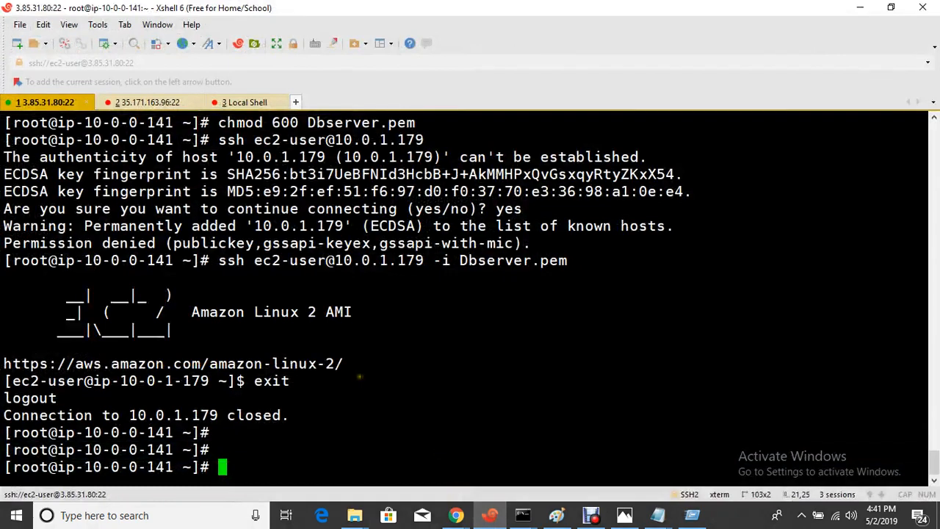
key("ctrl+l")
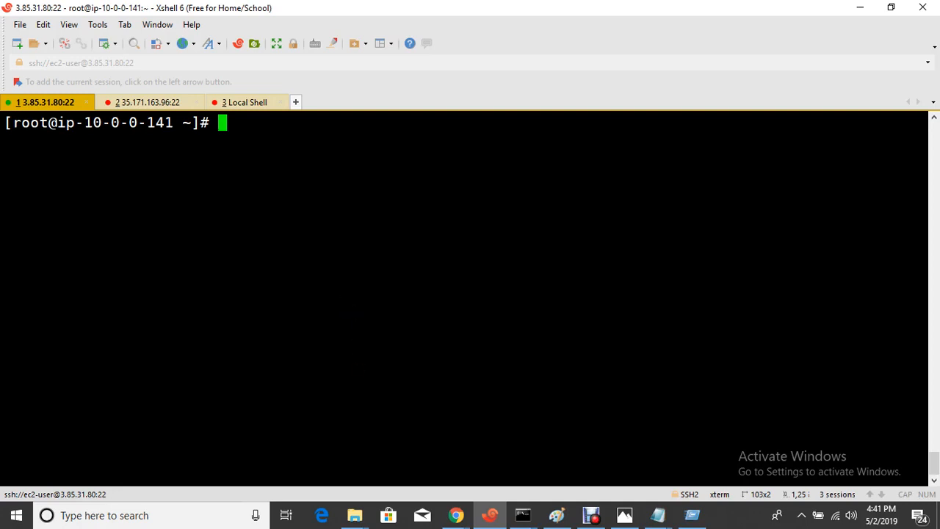
- Review the EC2 instance list in the AWS console against the servers drawn in the Paint VPC diagram
mouse_move(456, 513)
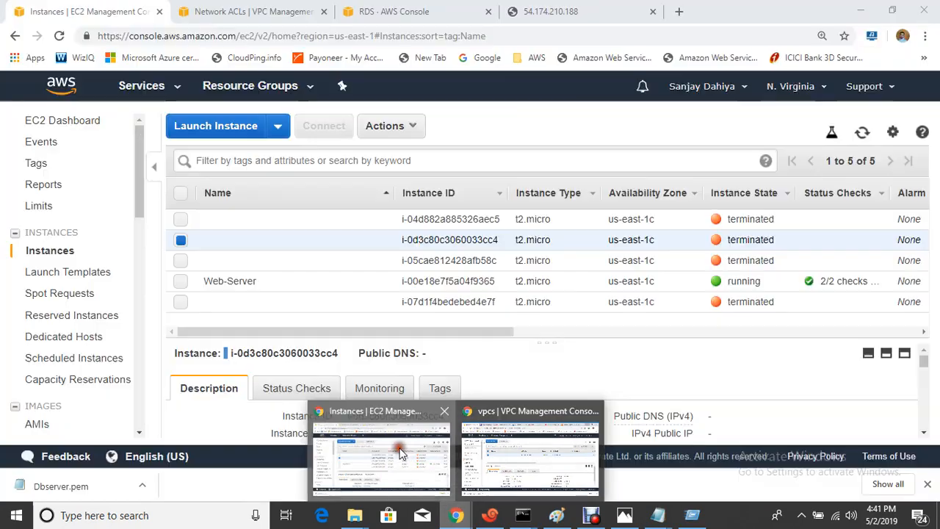
left_click(400, 451)
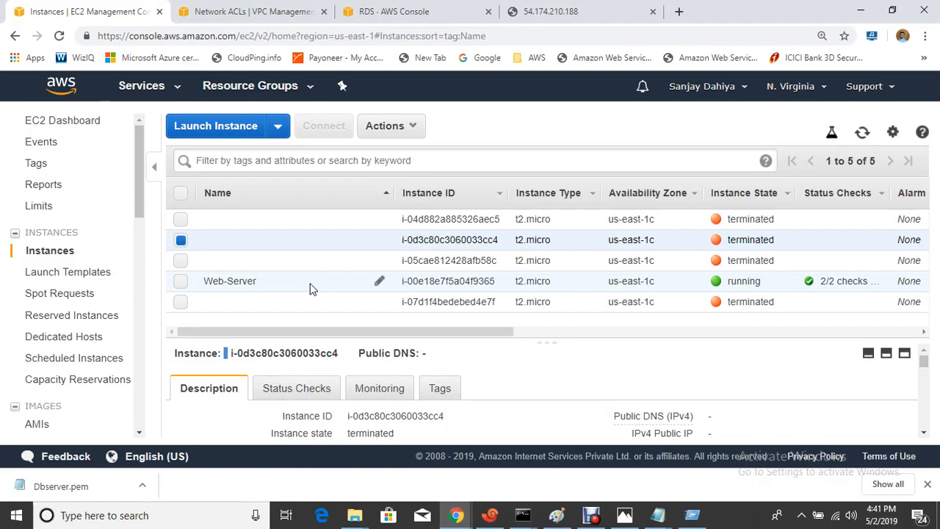
left_click(555, 517)
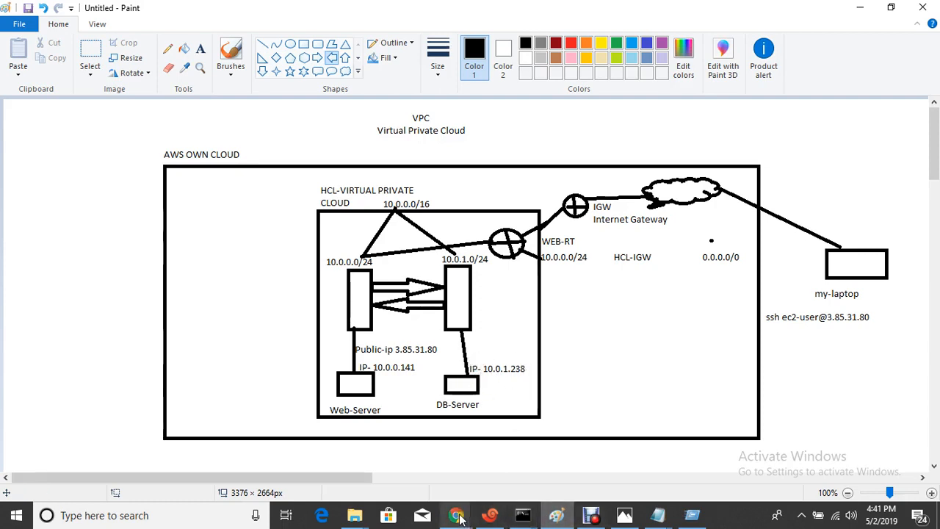
mouse_move(439, 497)
left_click(386, 448)
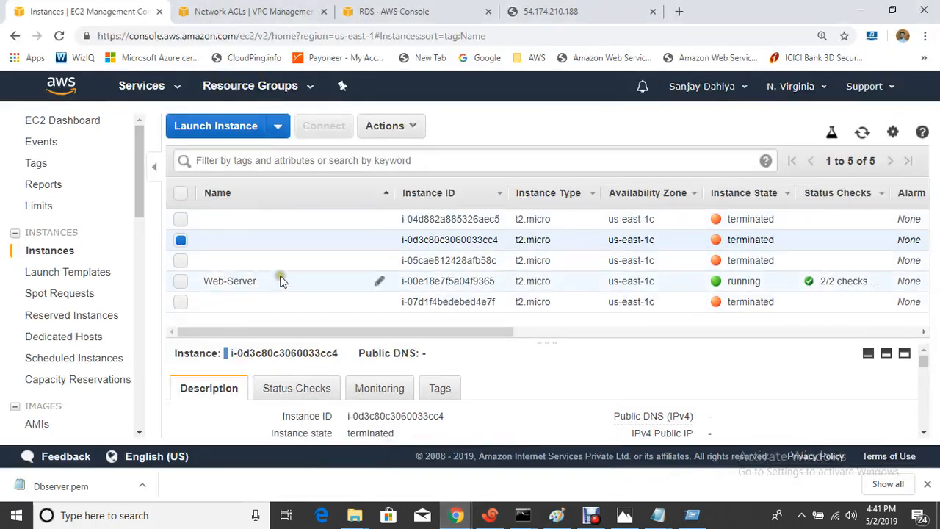
- Deselect the terminated instance and start launching a new Amazon Linux 2 AMI (HVM) instance, continuing to the instance details
left_click(180, 241)
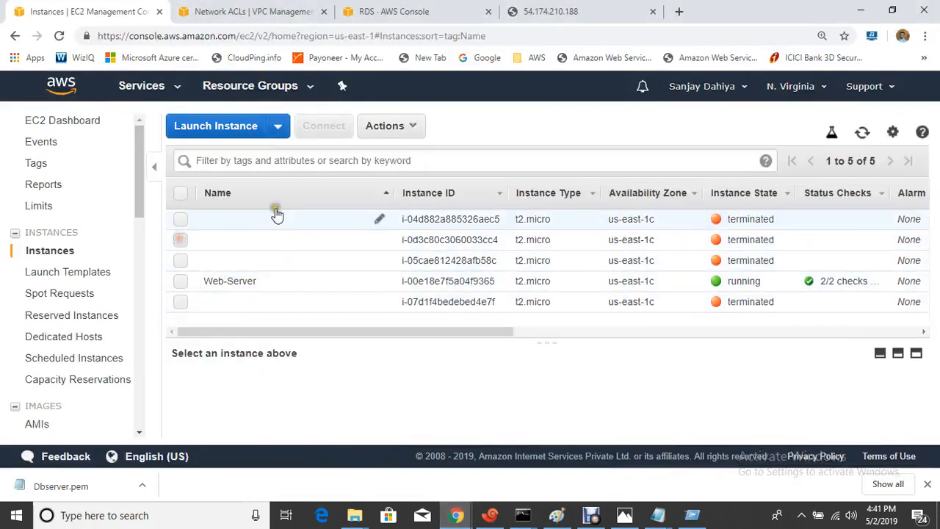
left_click(225, 133)
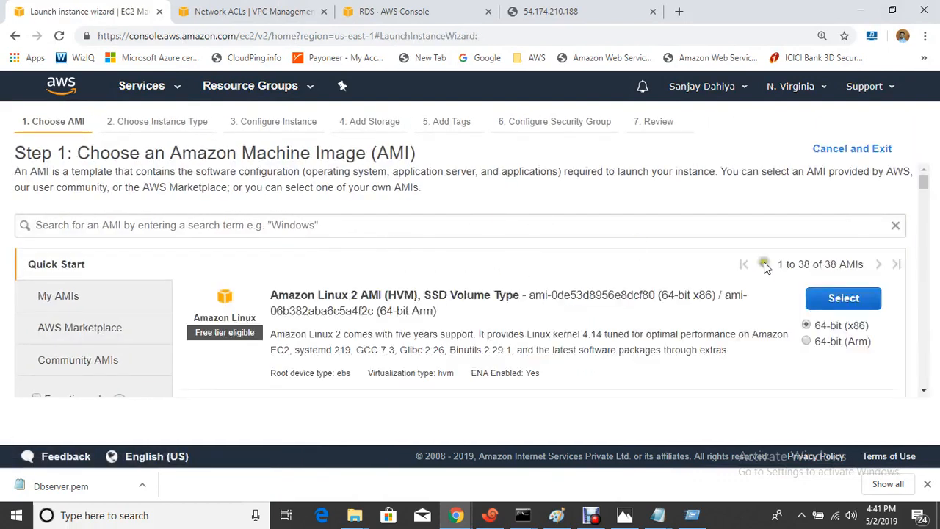
left_click(835, 295)
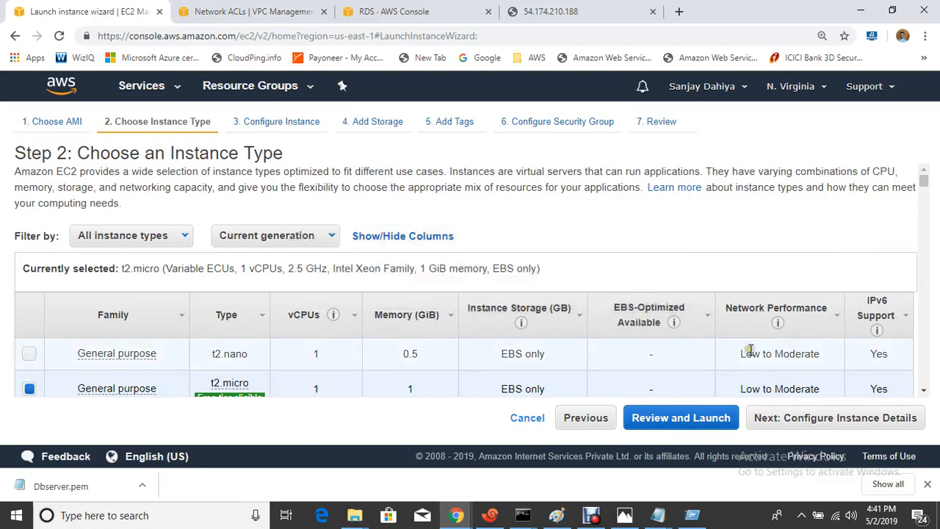
left_click(746, 353)
left_click(854, 419)
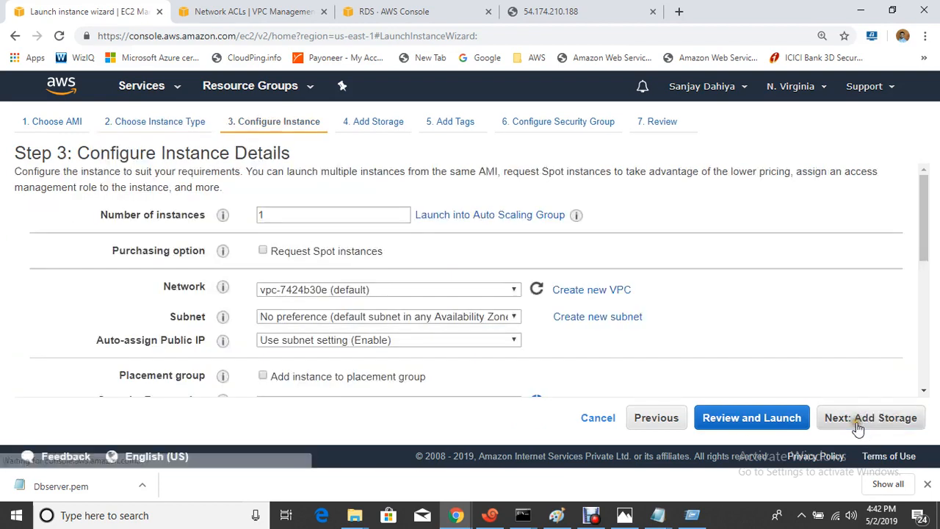
- Set the new instance's network to HCL-PROD-VPC and its subnet to DB-SUbnet
left_click(372, 290)
left_click(360, 319)
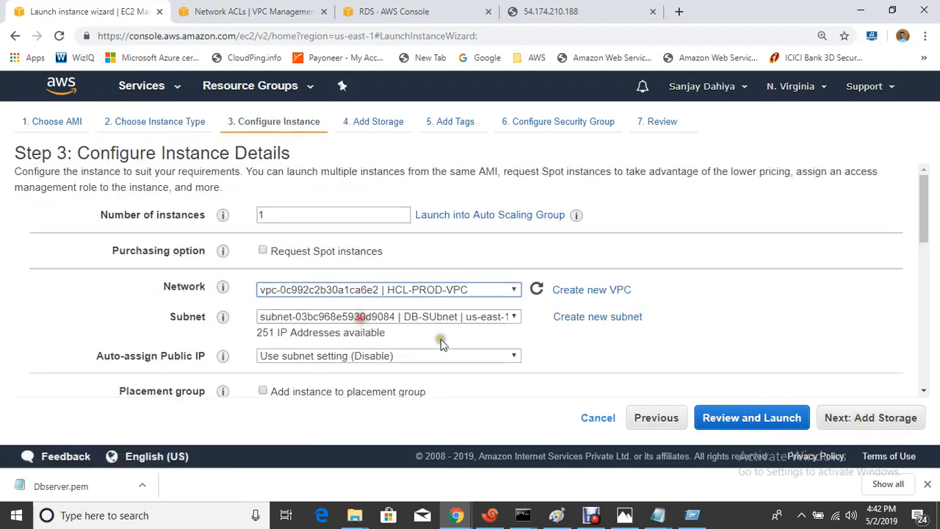
left_click(376, 316)
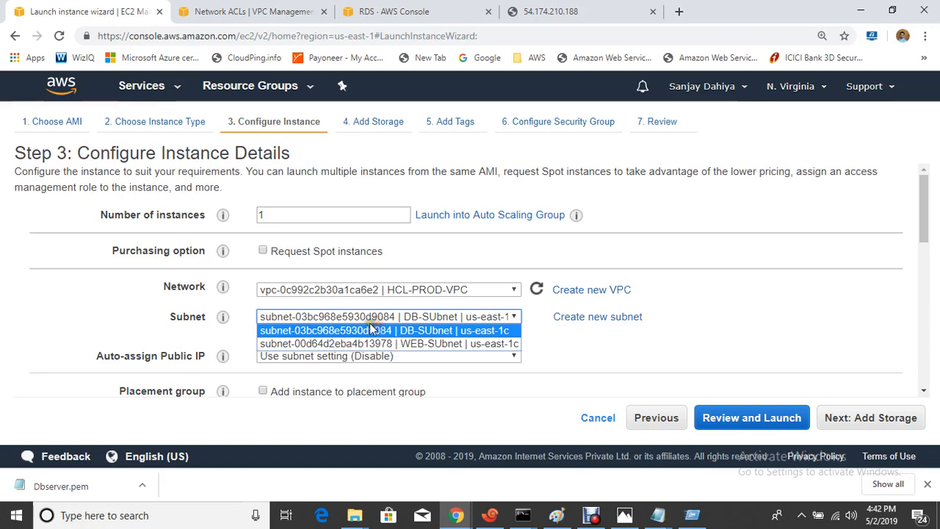
left_click(564, 358)
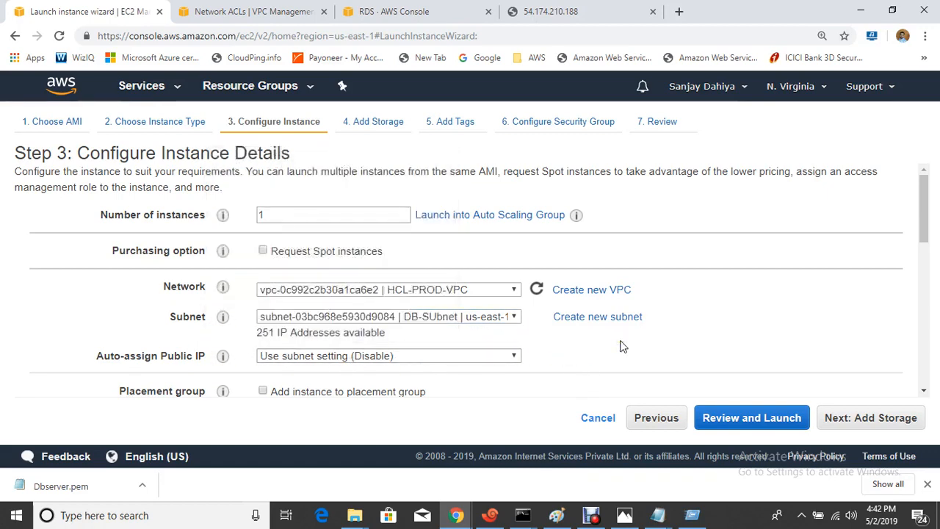
- Check the DB-Server address in the Paint VPC diagram and set the new instance's eth0 primary IP to 10.0.1.238
left_click(560, 514)
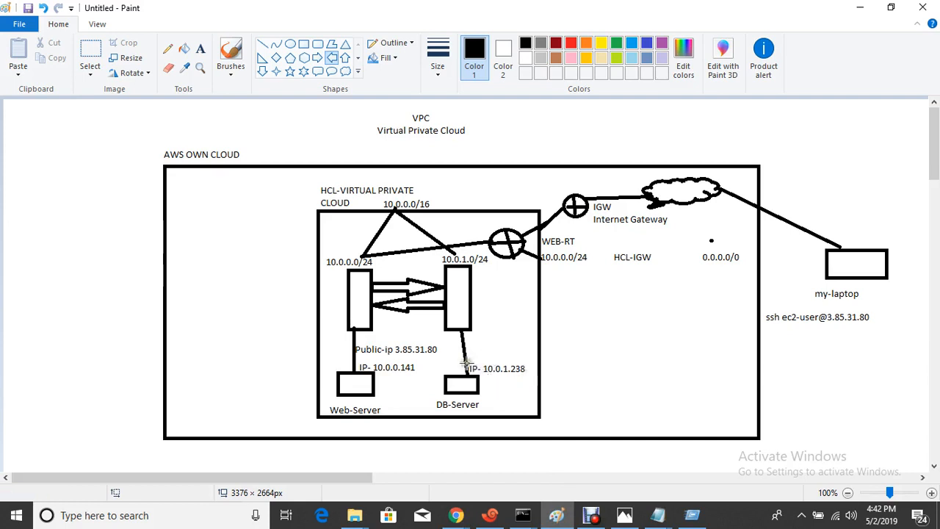
left_click(492, 516)
mouse_move(456, 514)
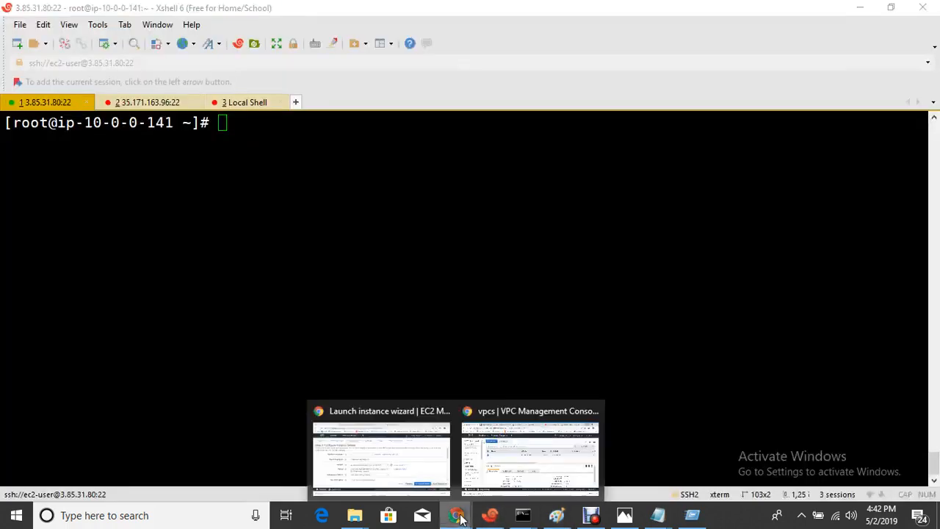
left_click(395, 454)
scroll(472, 298, "down", 6)
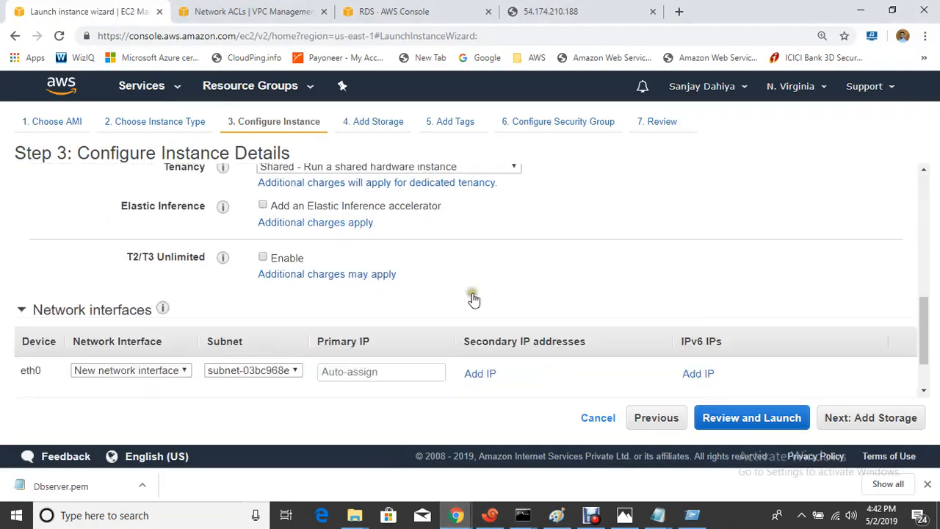
left_click(420, 301)
type("10.0.1")
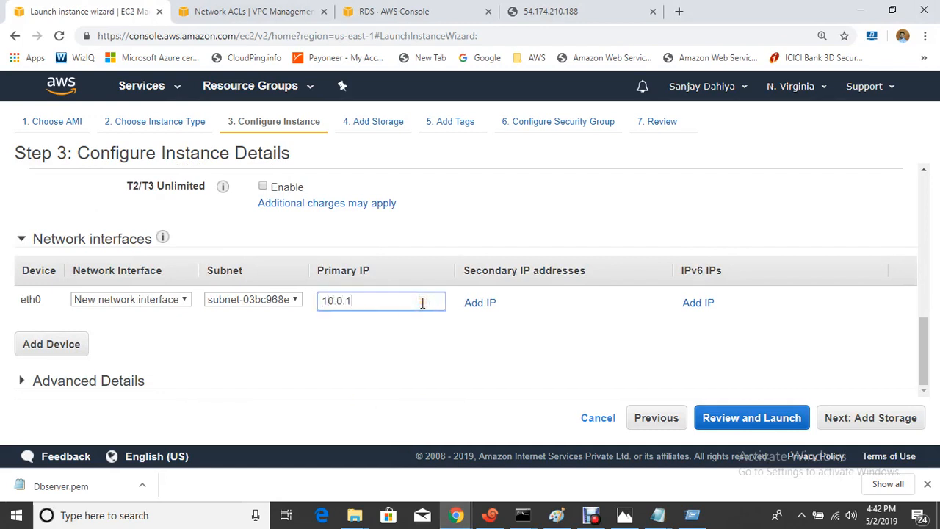
type(".238")
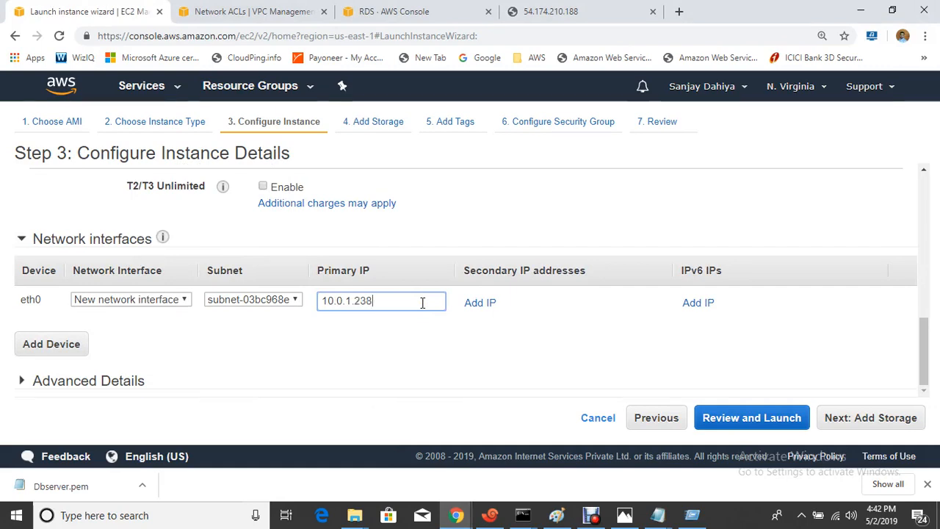
left_click(557, 515)
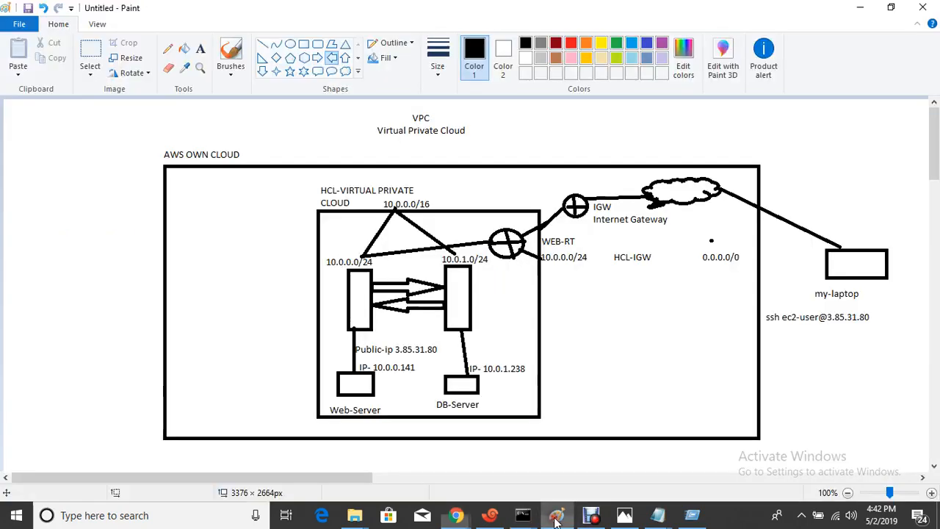
left_click(557, 515)
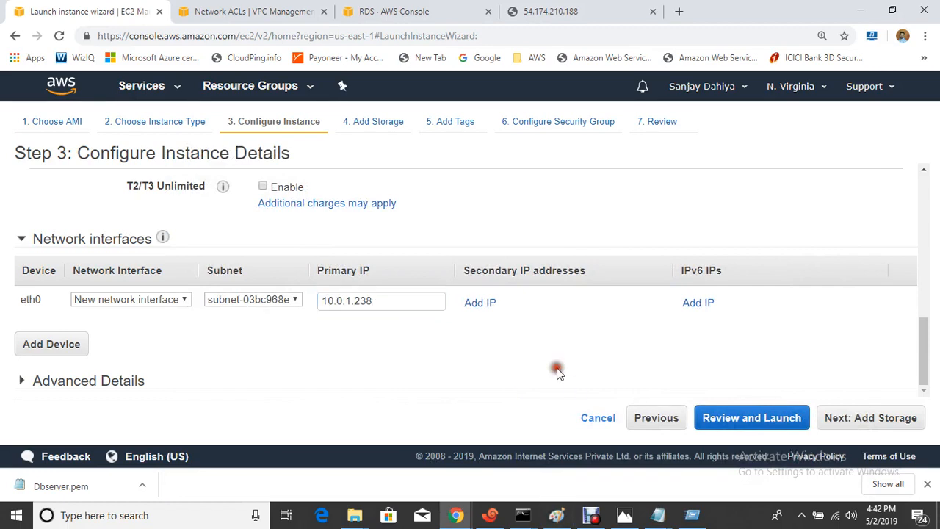
- Keep the default storage and tag the instance with the key Name and the value Db-server
left_click(884, 418)
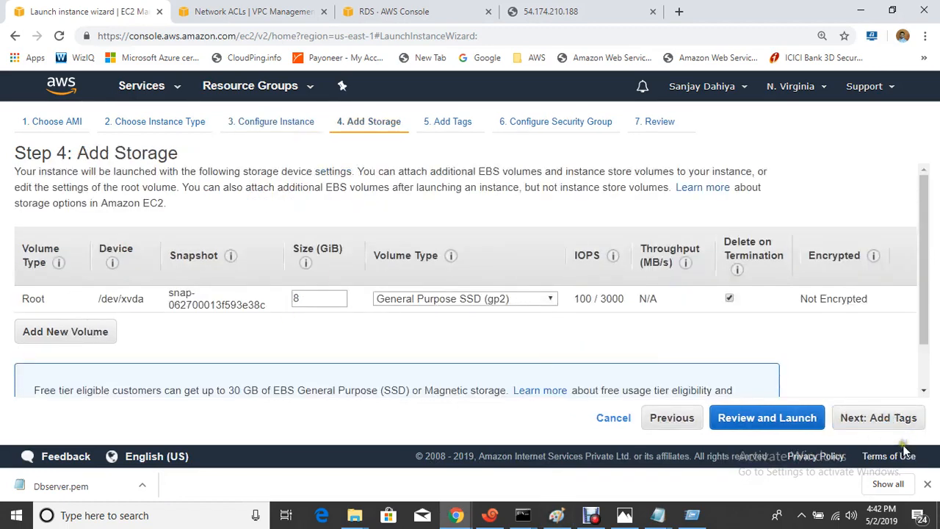
left_click(868, 419)
left_click(42, 359)
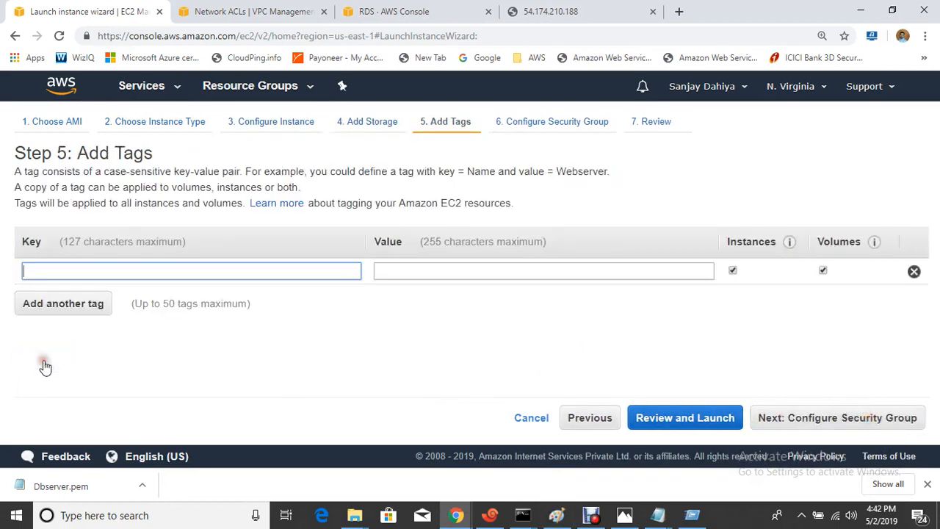
type("Name")
key("Tab")
type("Db")
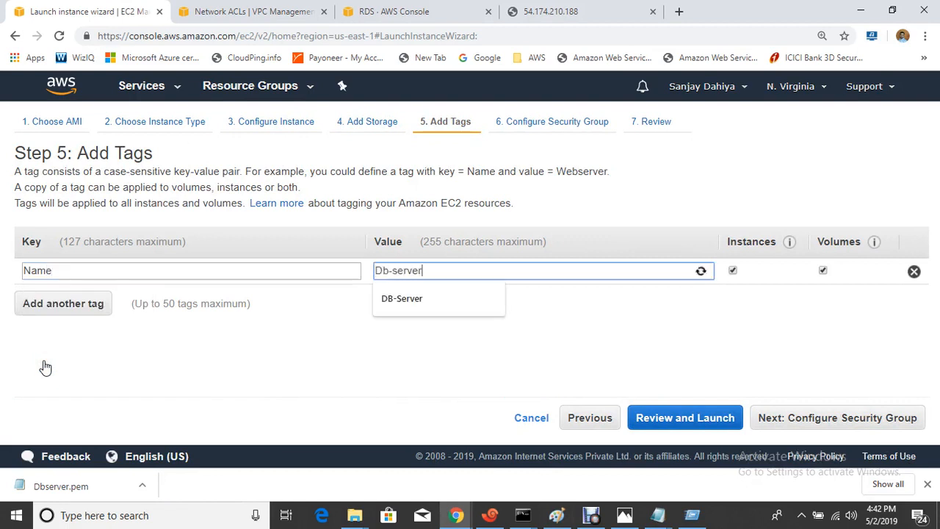
- Accept the default new security group with its SSH rule and proceed through the review to launching
left_click(840, 424)
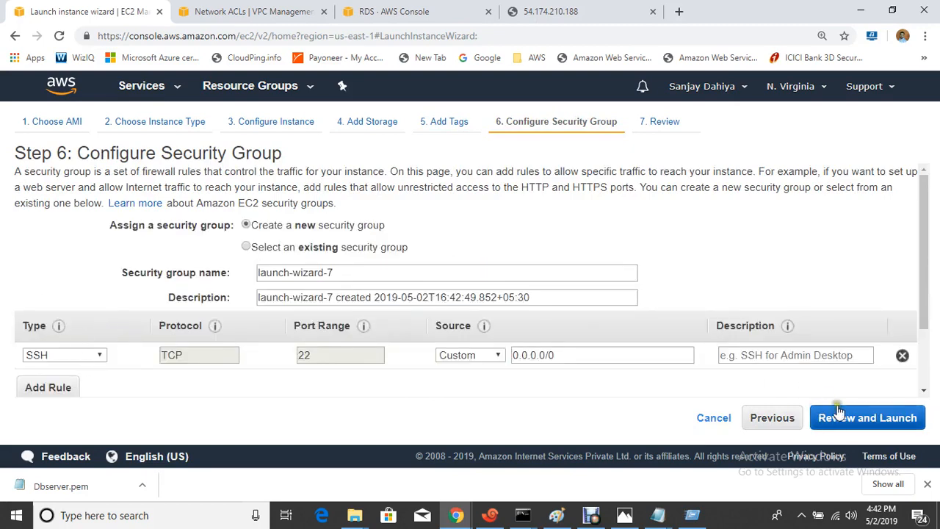
left_click(852, 417)
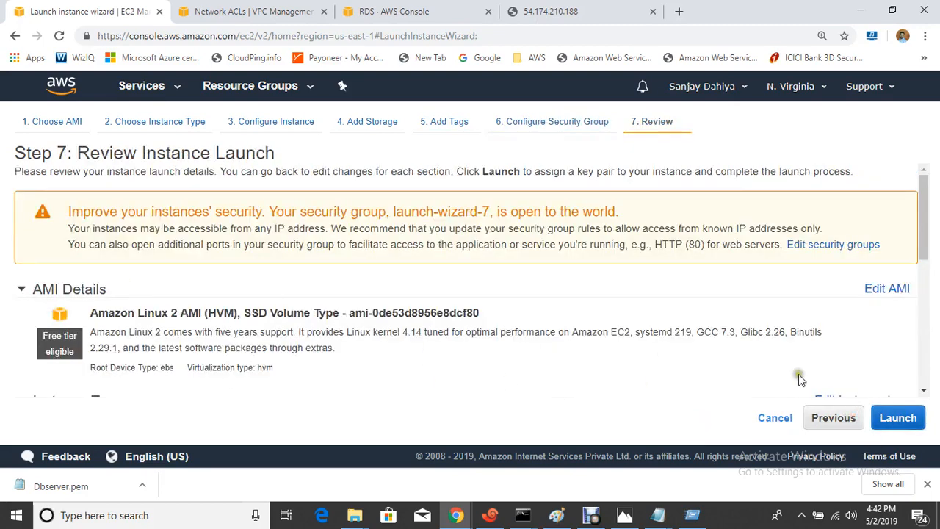
left_click(898, 417)
- Create and download a new key pair named dbserverkey and launch the instance with it
left_click(345, 290)
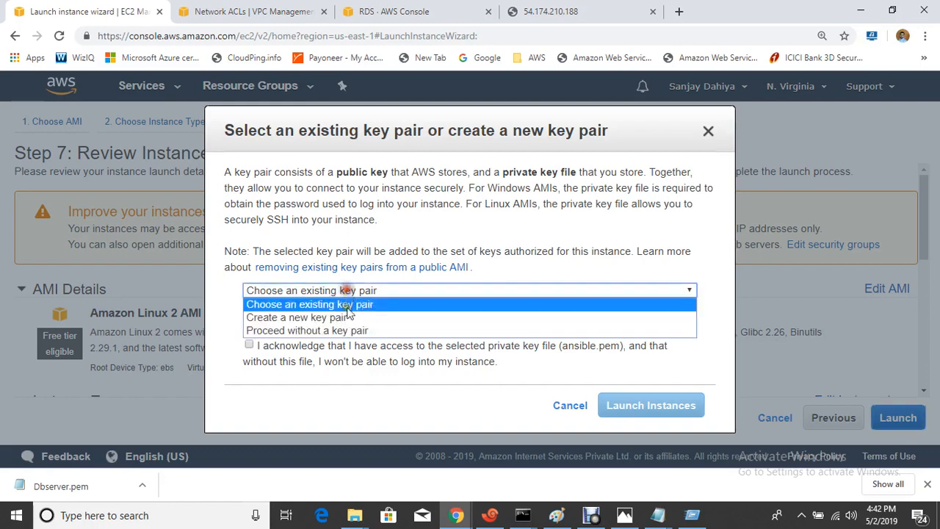
left_click(347, 317)
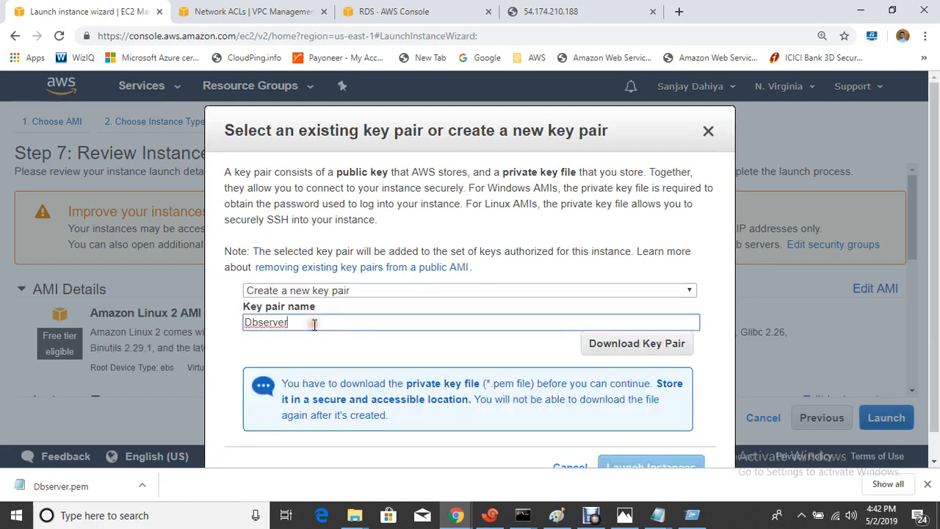
key("BackSpace")
left_click(644, 343)
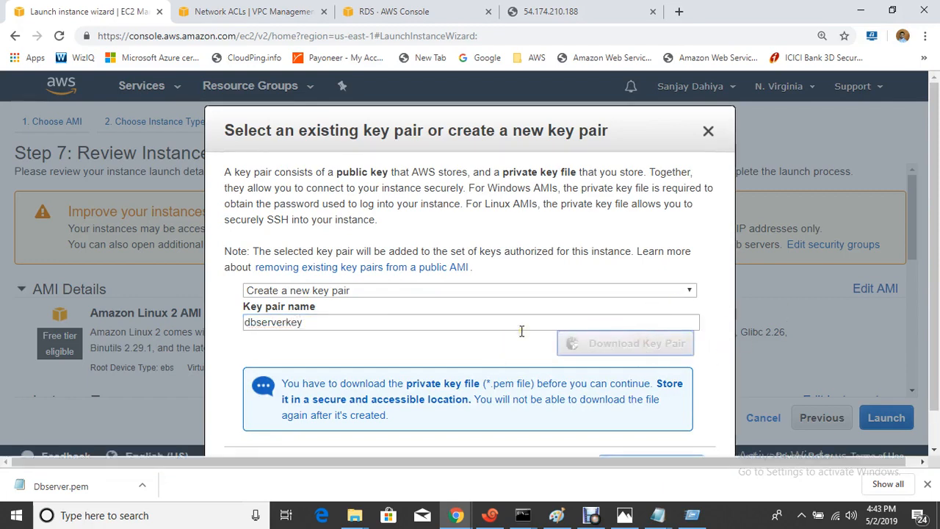
scroll(572, 382, "down", 1)
left_click(639, 431)
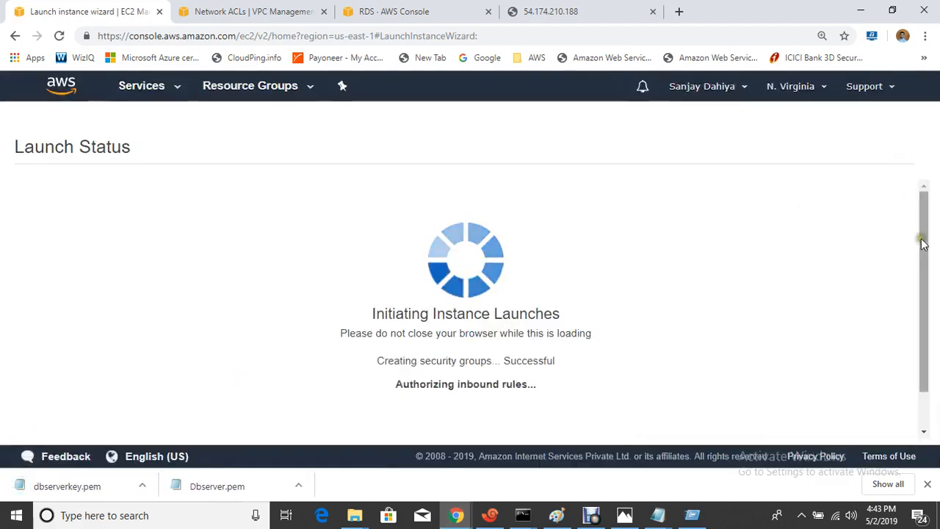
- Return to the EC2 instance list from the launch status page and refresh it
left_click_drag(923, 244, 917, 388)
left_click(851, 427)
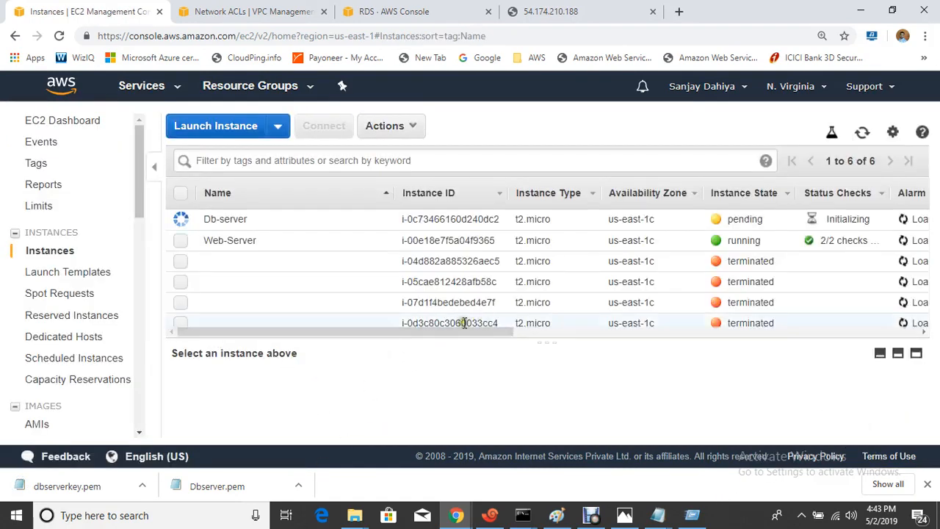
left_click(862, 132)
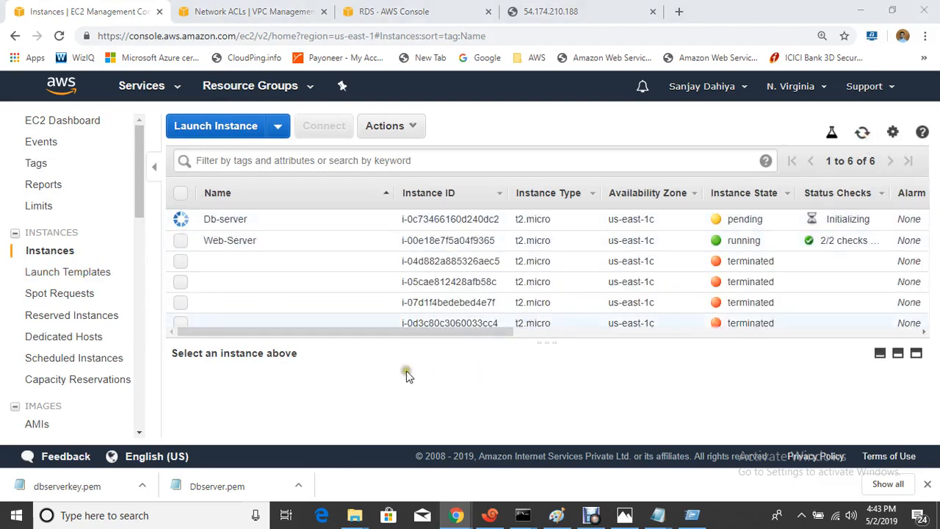
- Open dbserverkey.pem from the Downloads folder and copy its entire contents
key("super+e")
left_click(62, 320)
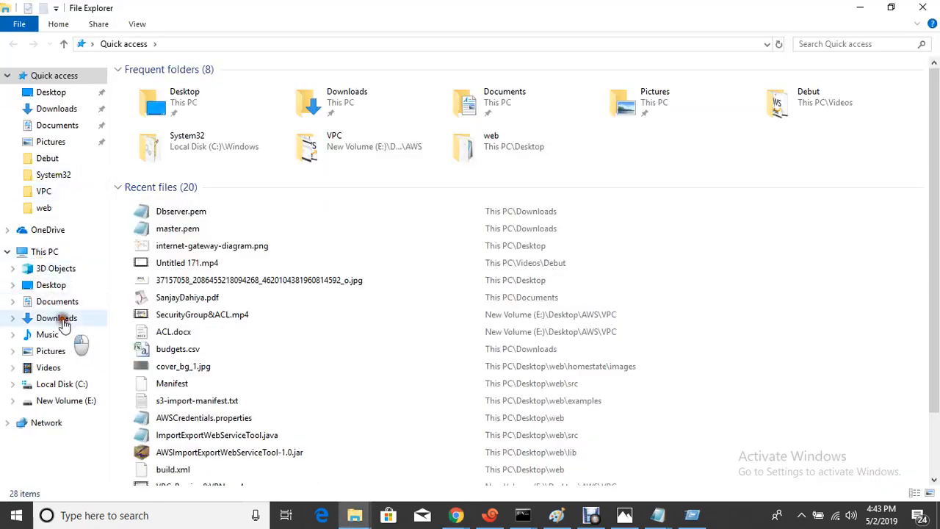
left_click(160, 84)
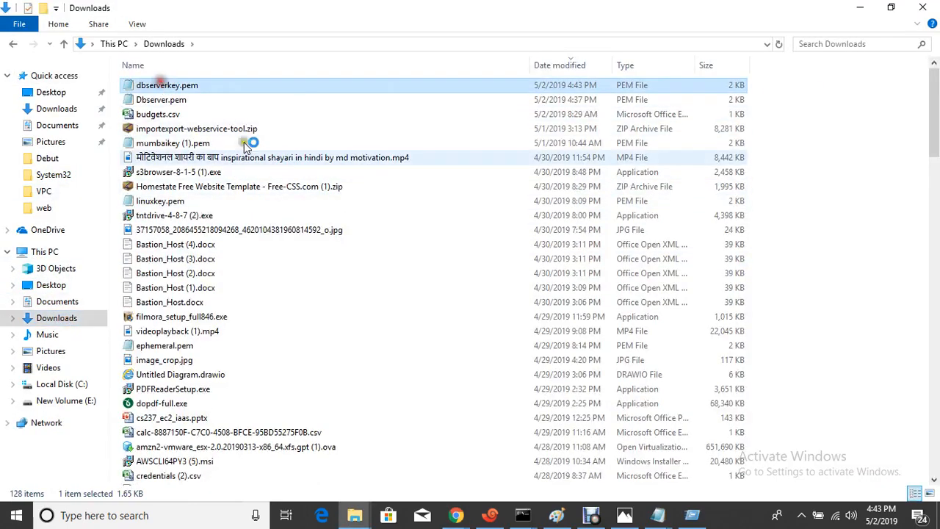
key("ctrl+a")
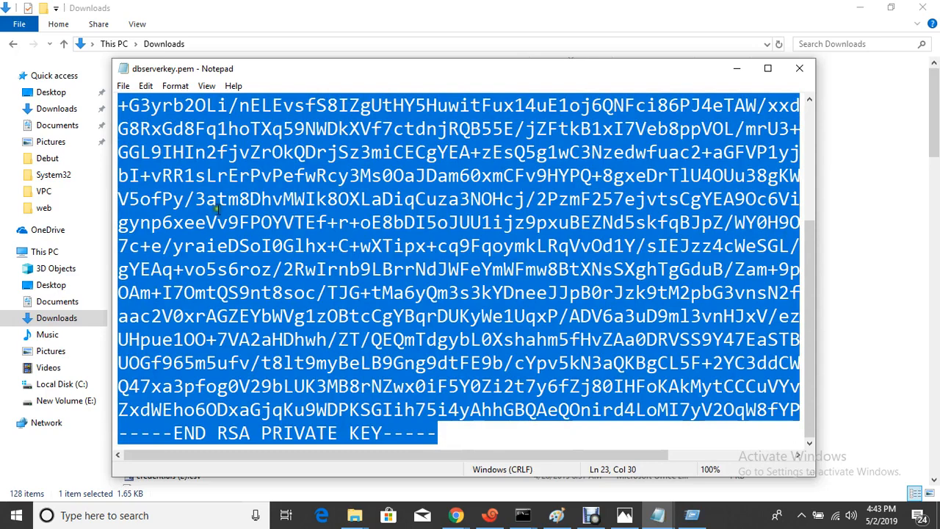
right_click(225, 245)
left_click(270, 287)
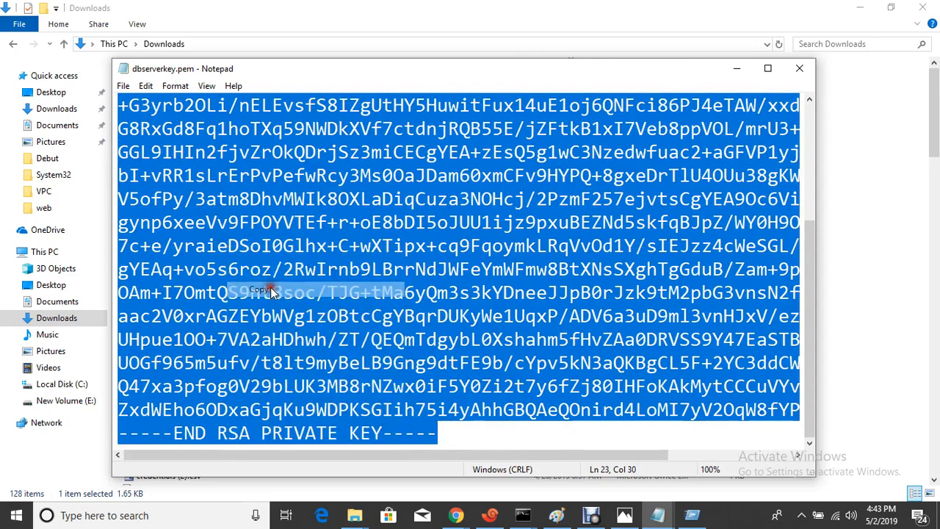
- Switch to the Xshell session on the Web-Server and open a new file dbserverkey.pem in vi
left_click(493, 523)
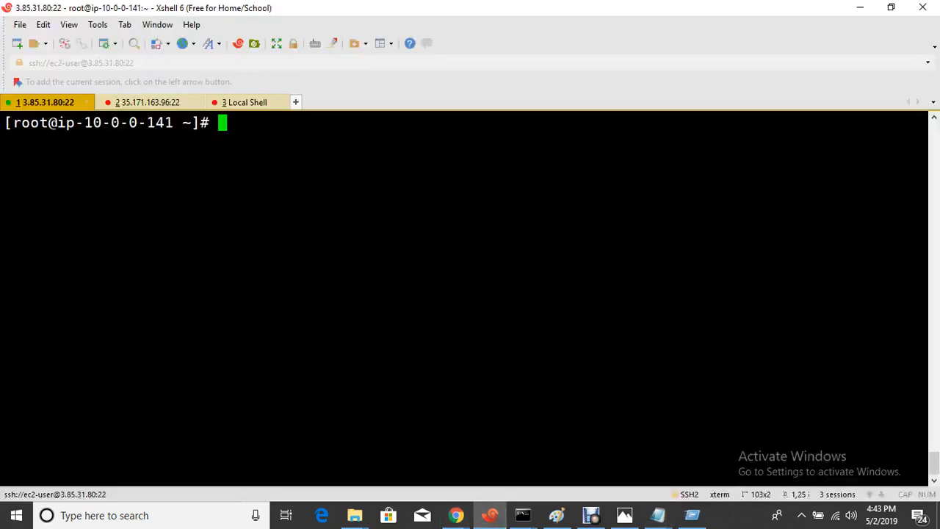
type("vi db")
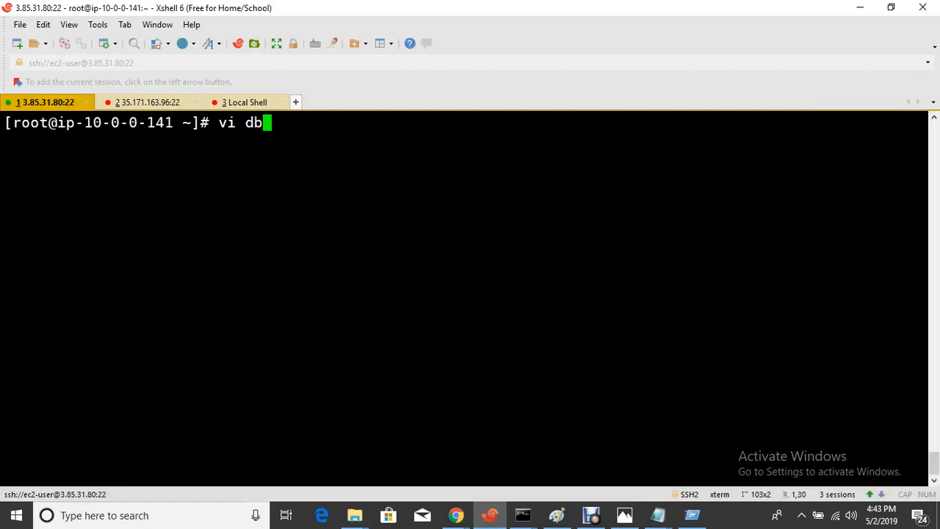
type("serverkey")
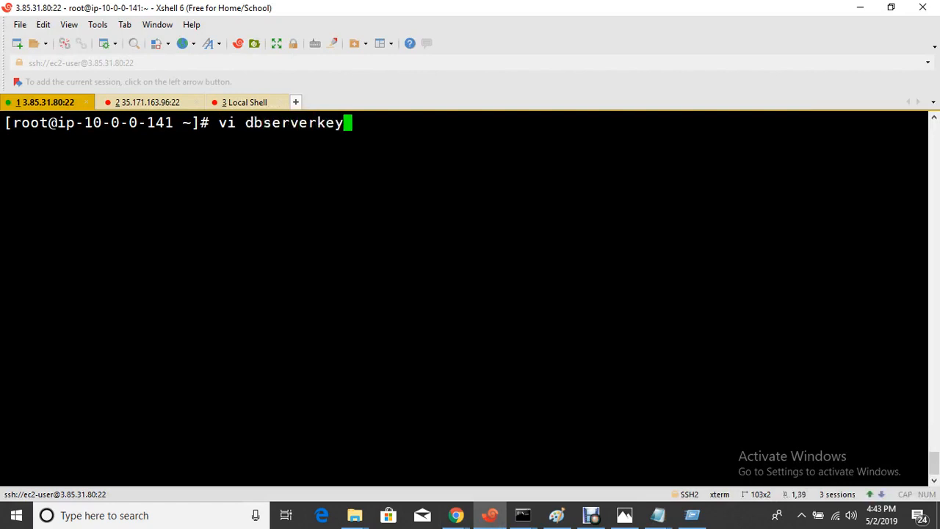
type(".pem")
key("Return")
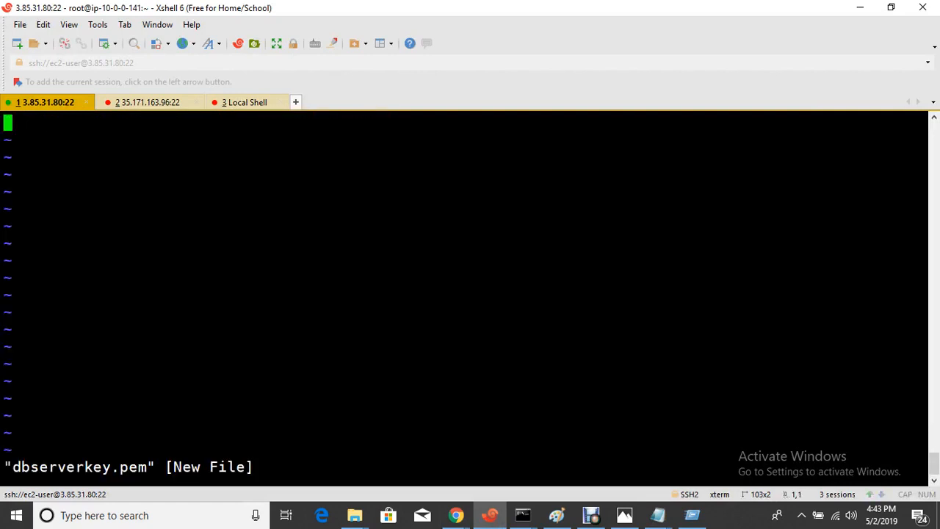
- Paste the copied private key into dbserverkey.pem, then save the file and exit vi with :wq!
key("i")
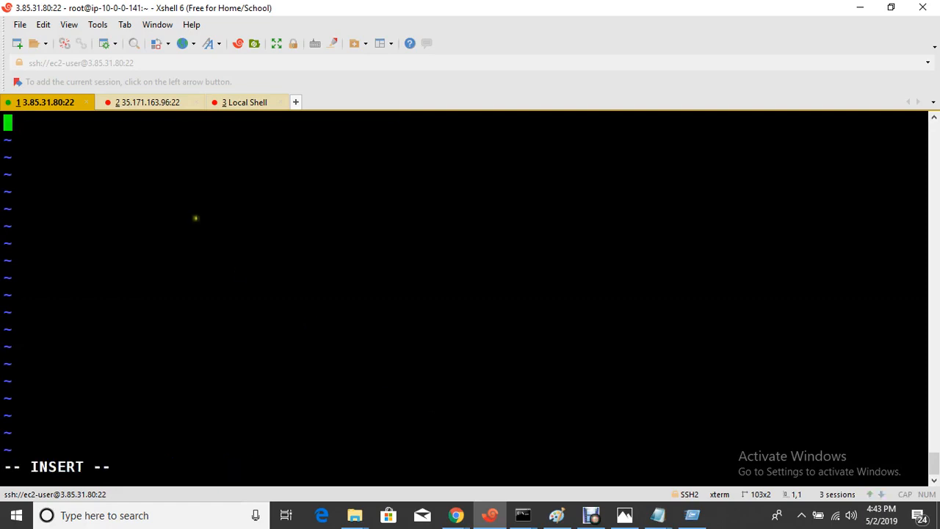
right_click(198, 225)
left_click(243, 215)
key("BackSpace")
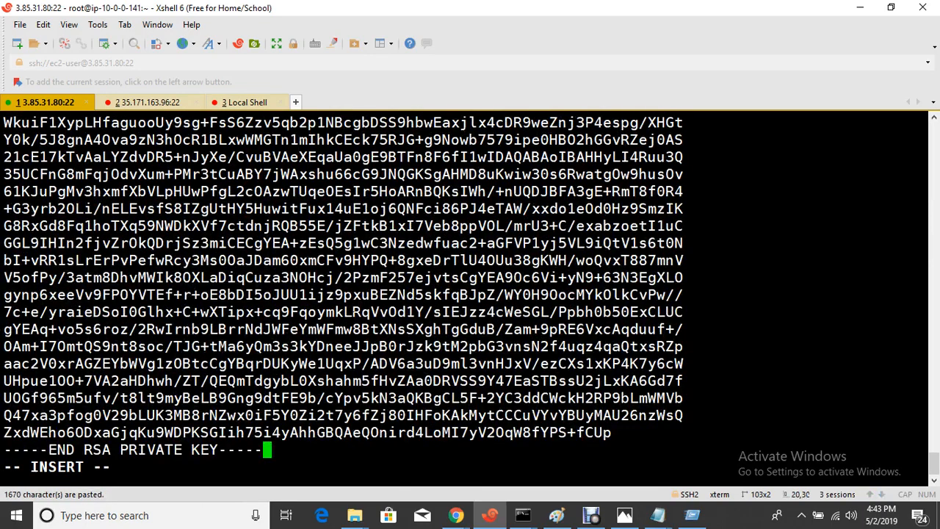
key("Escape")
type(":wq!")
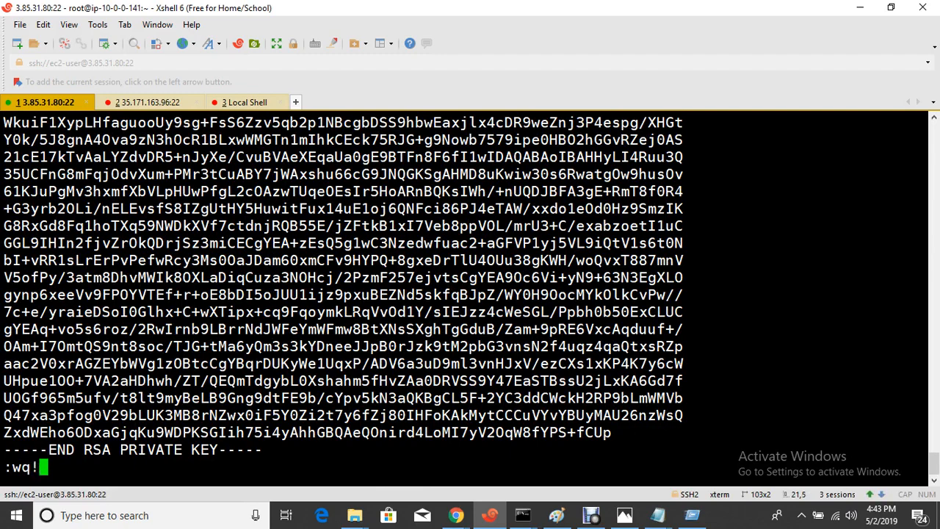
key("Return")
key("Return")
key("Return")
- Set the permissions of dbserverkey.pem to 600 with chmod
type("chmo")
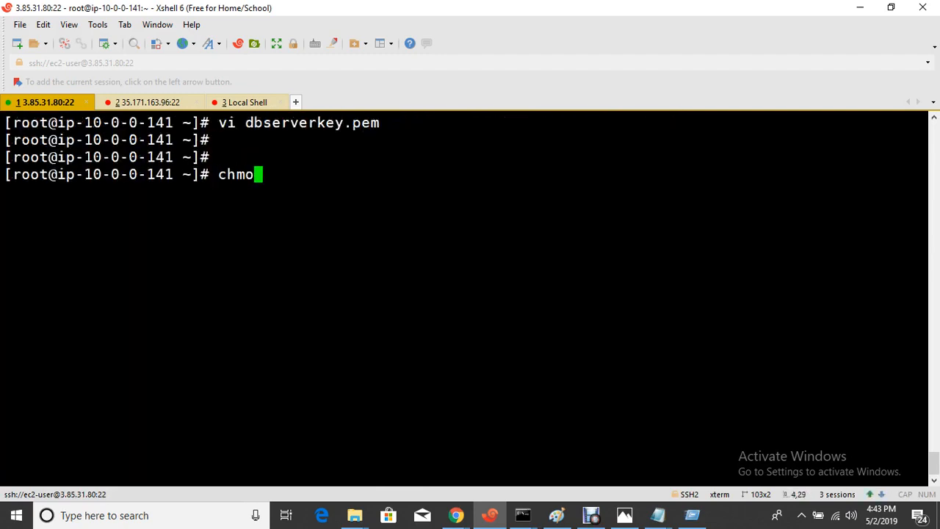
type("d 600 db")
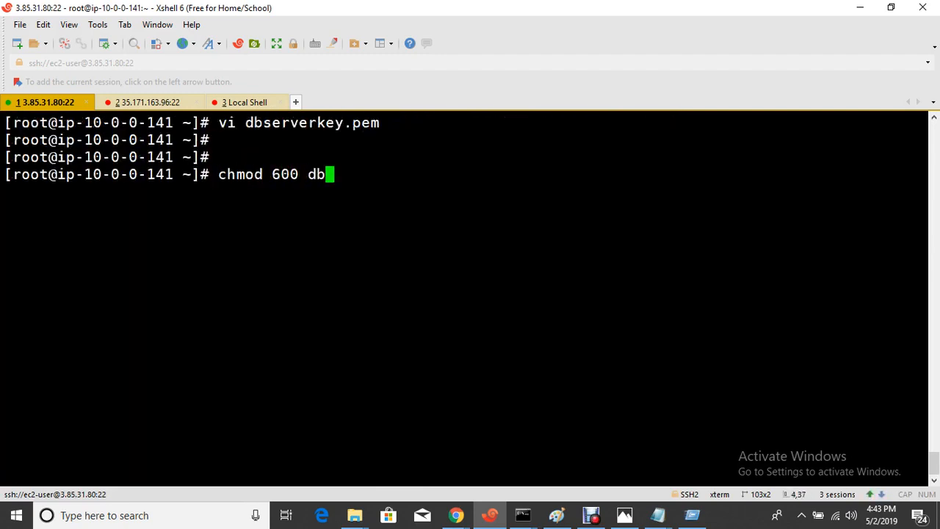
key("Tab")
key("Return")
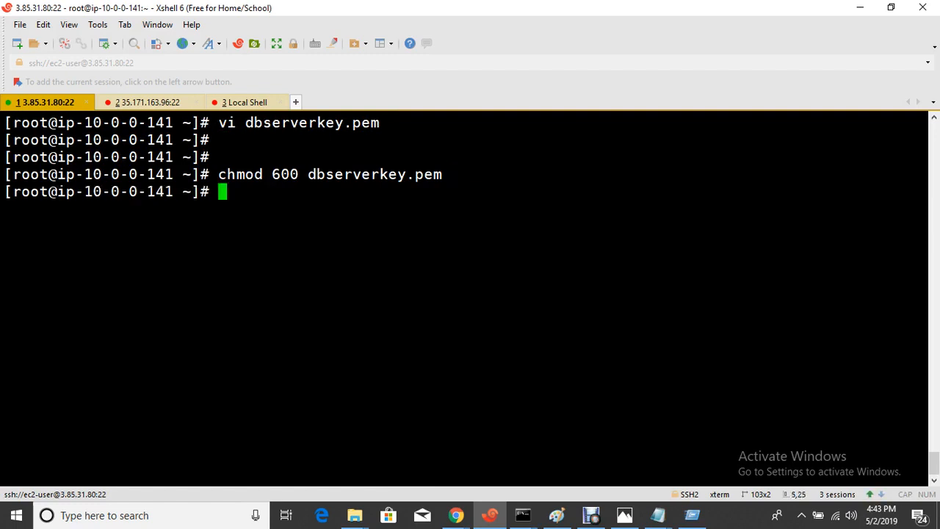
key("Return")
- Begin an SSH command for ec2-user@ on the Web-Server and copy the Db-server's private IP from its instance details in the EC2 console
type("ssh ec")
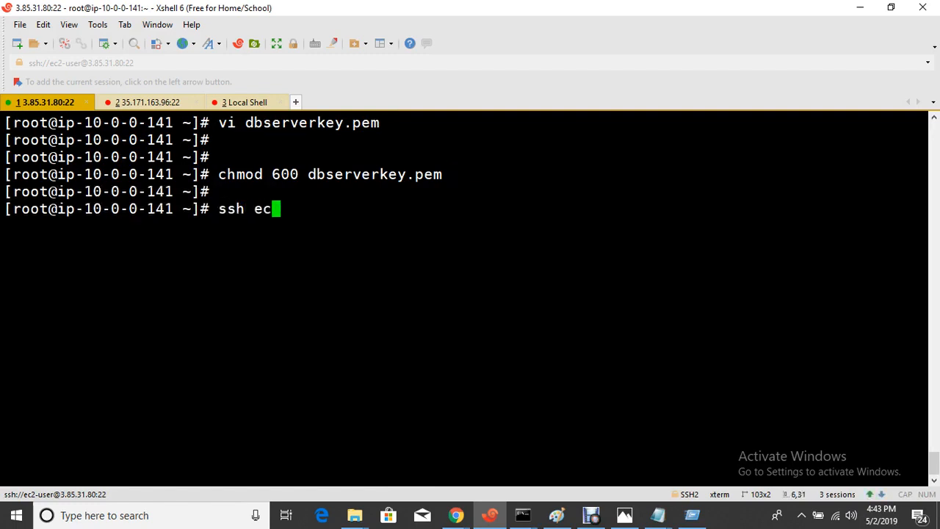
type("2-user@")
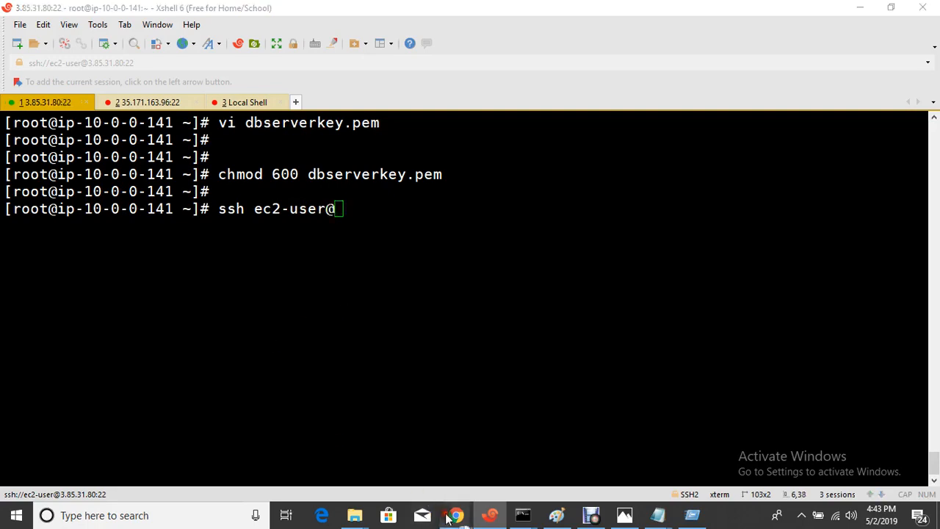
mouse_move(456, 515)
left_click(378, 462)
left_click(181, 219)
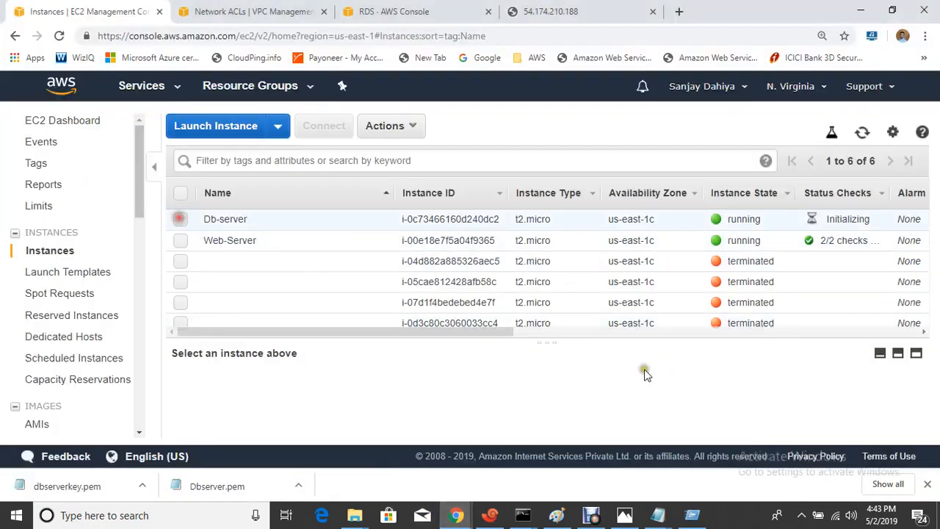
scroll(755, 411, "down", 2)
scroll(744, 372, "up", 1)
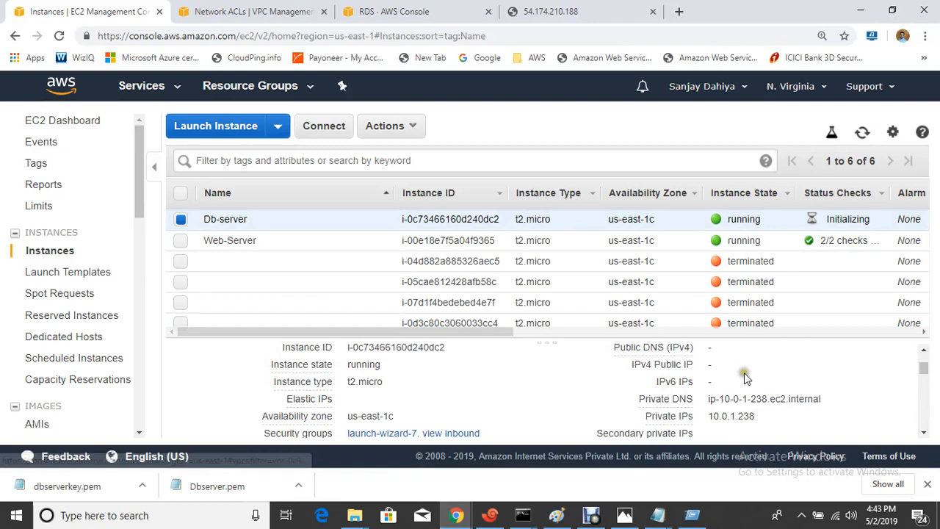
left_click(767, 417)
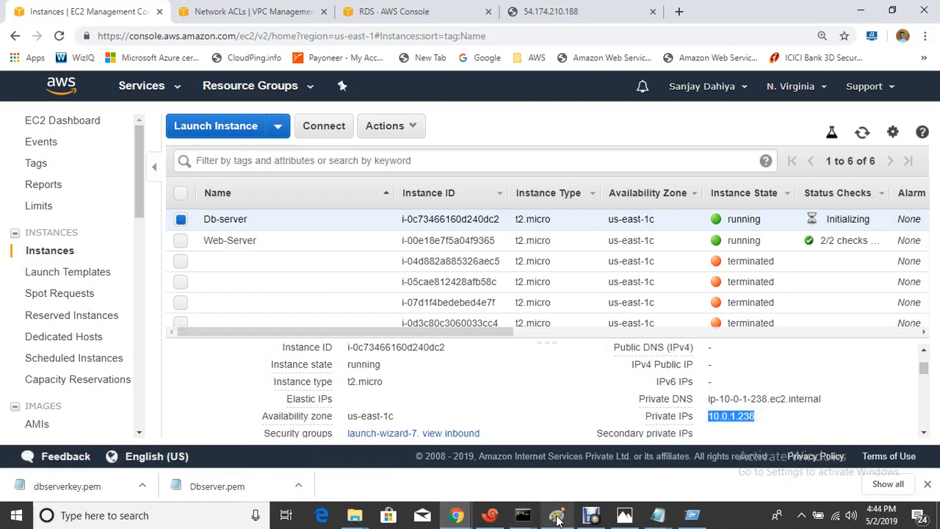
left_click(523, 515)
right_click(437, 290)
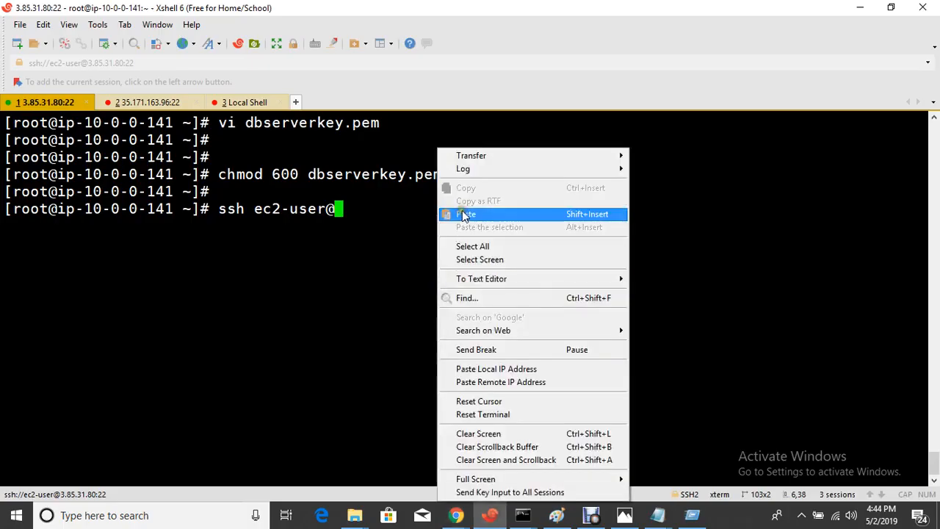
left_click(463, 213)
type("-i ")
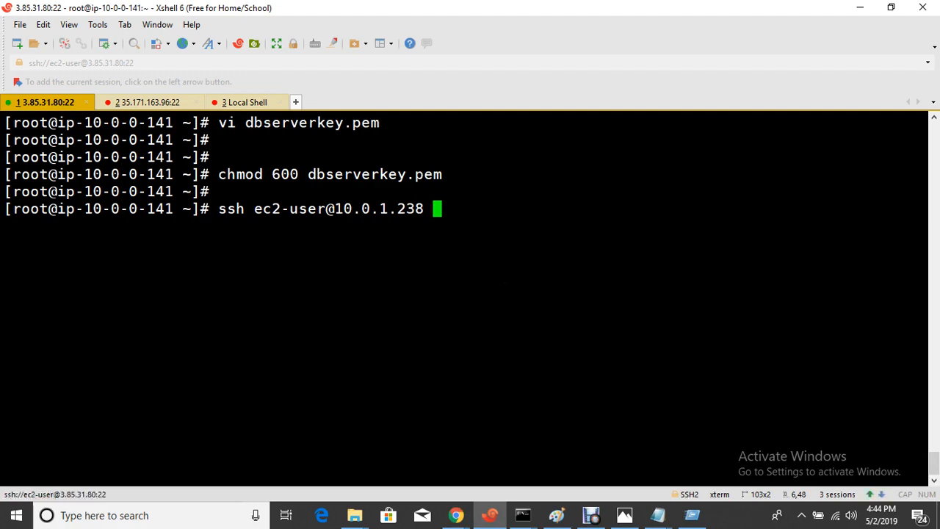
type("db")
key("Tab")
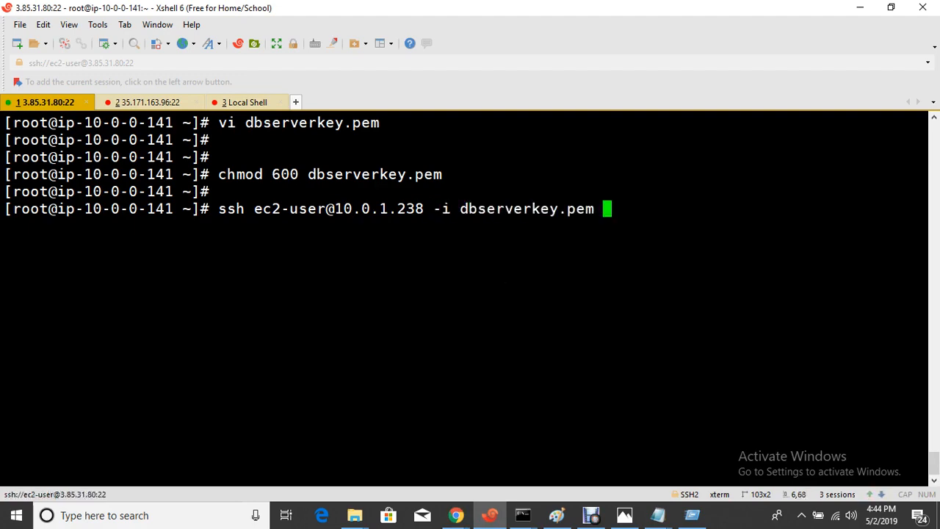
key("Return")
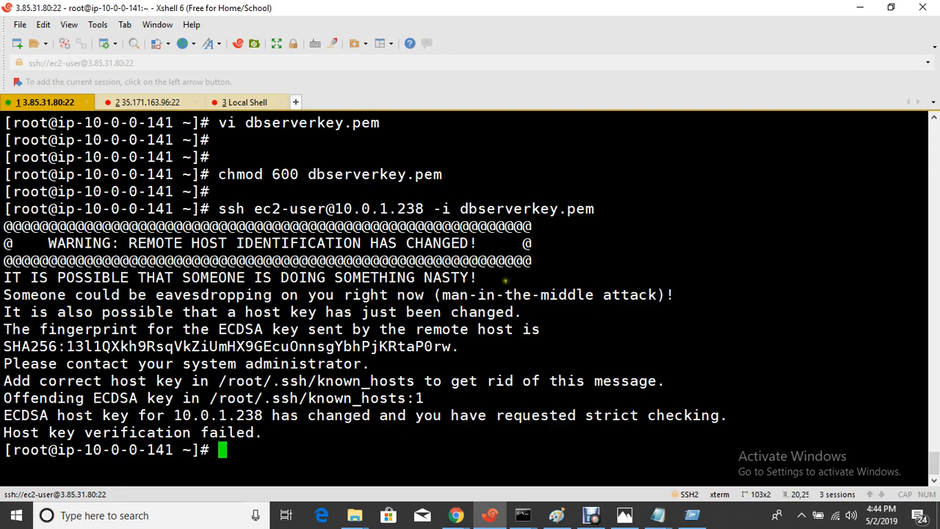
- Refresh the instances list in the EC2 console to check the Db-server's state, and return to the Xshell session
left_click(369, 438)
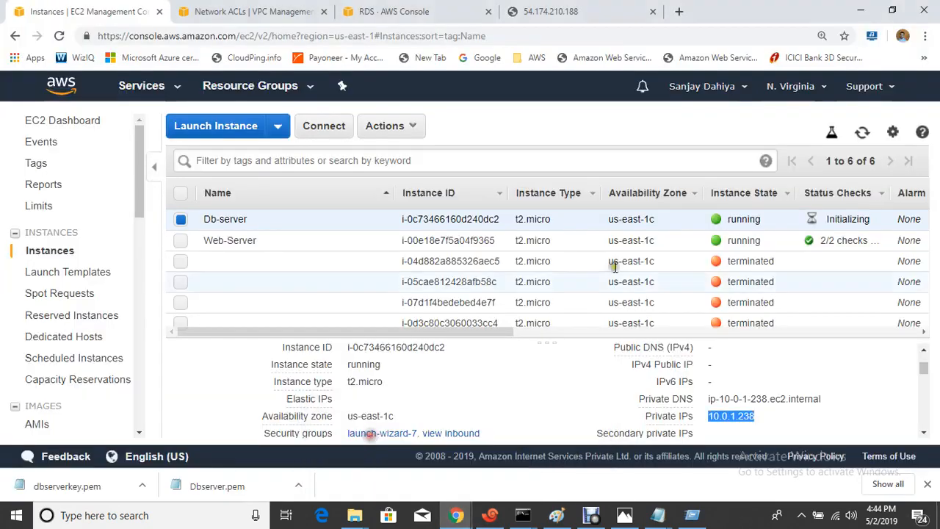
left_click(862, 132)
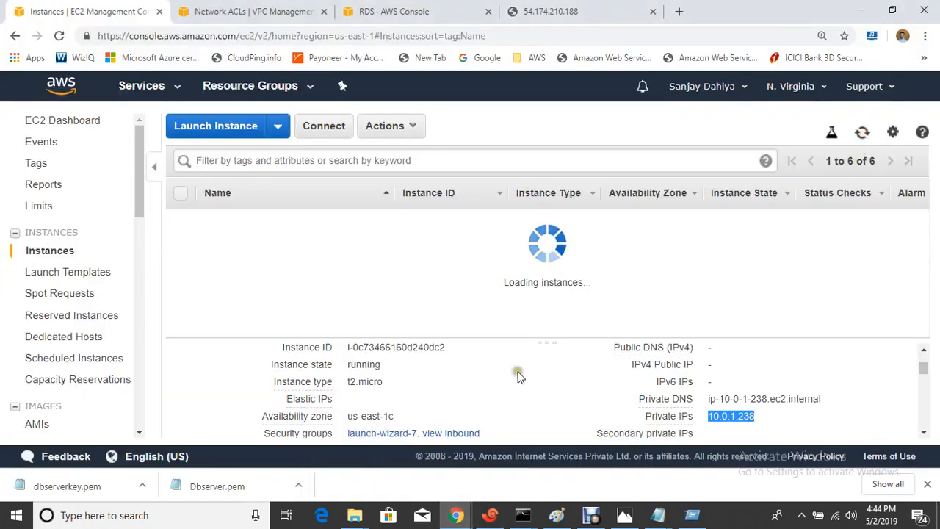
left_click(490, 514)
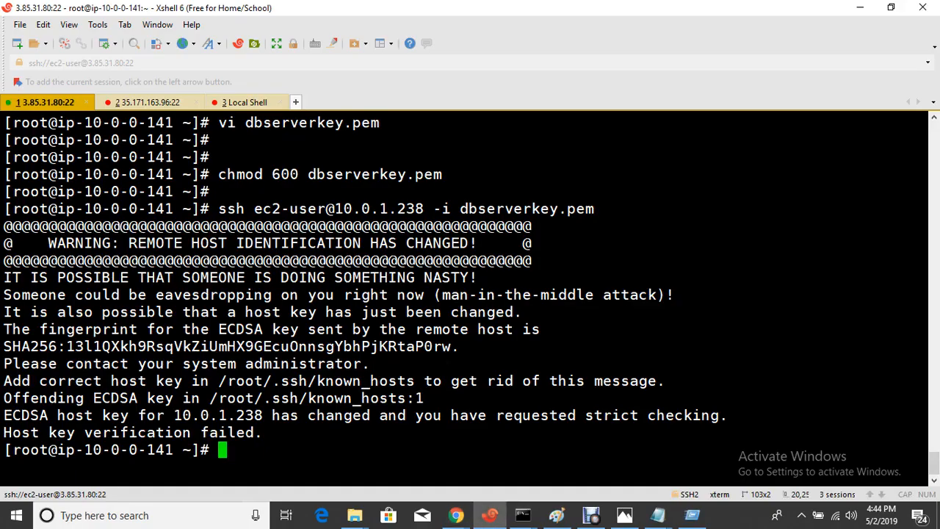
type("ls")
key("Return")
key("Up")
key("Up")
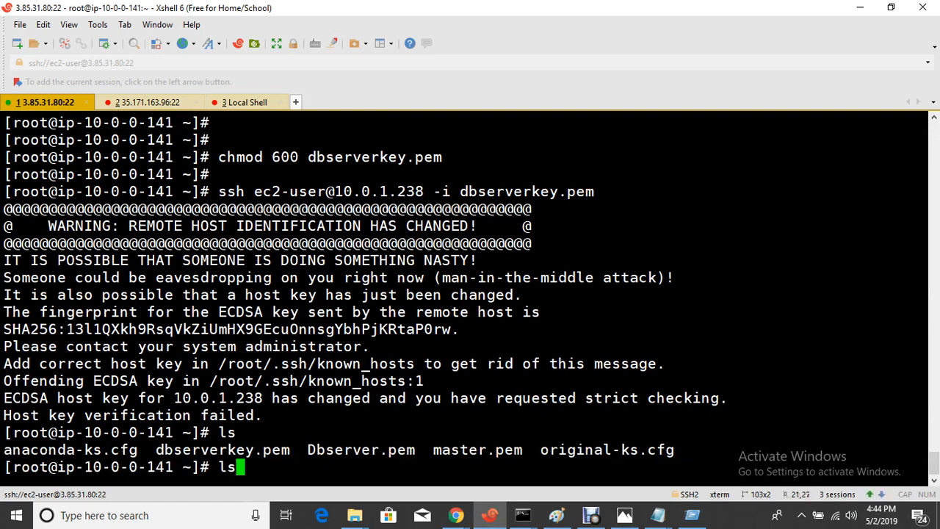
key("Up")
key("Down")
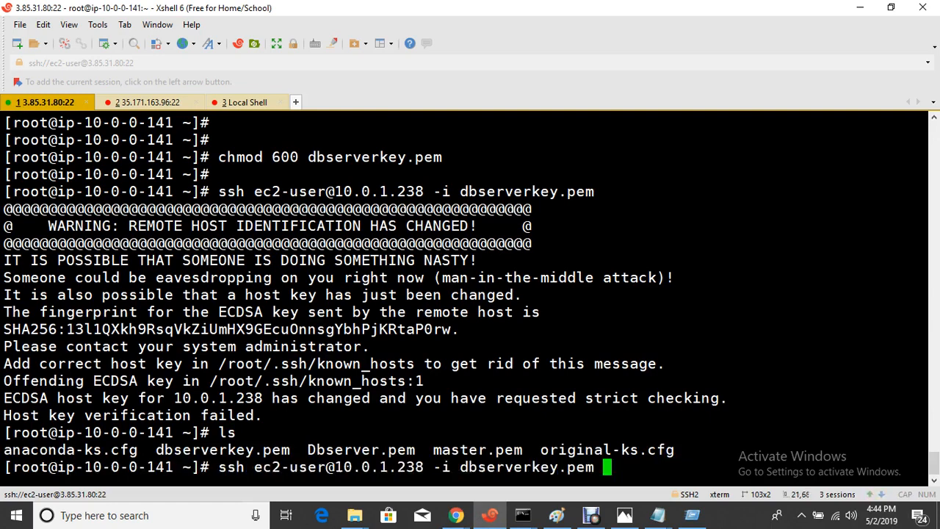
key("ctrl+l")
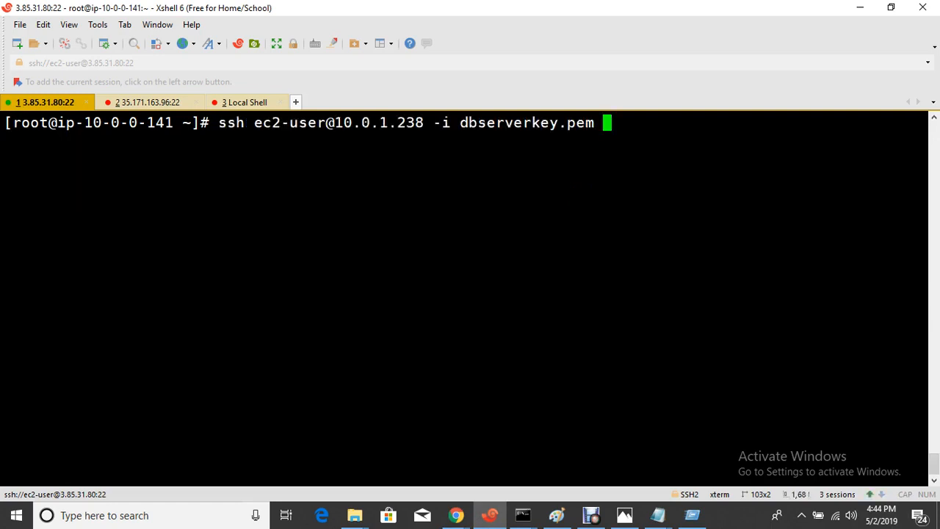
key("Return")
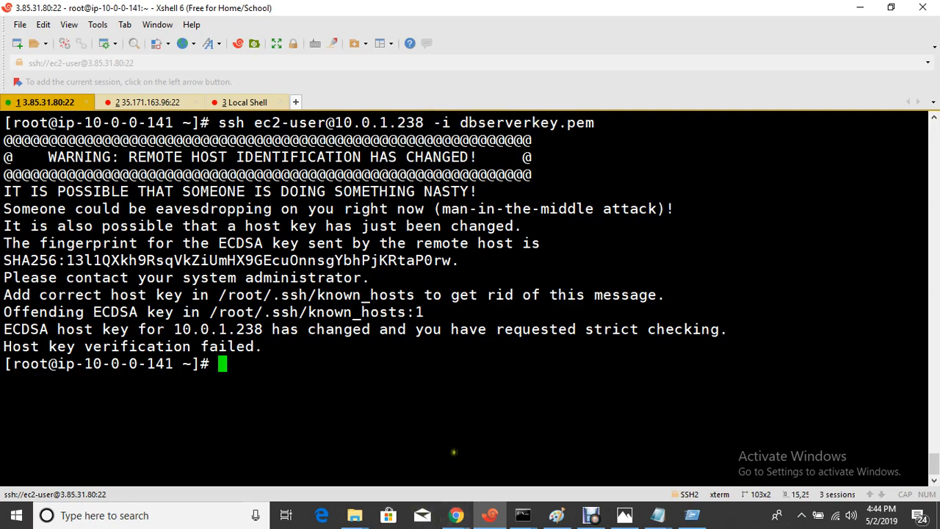
- Check the key files in the Downloads folder in File Explorer and return to the Xshell session
left_click(456, 515)
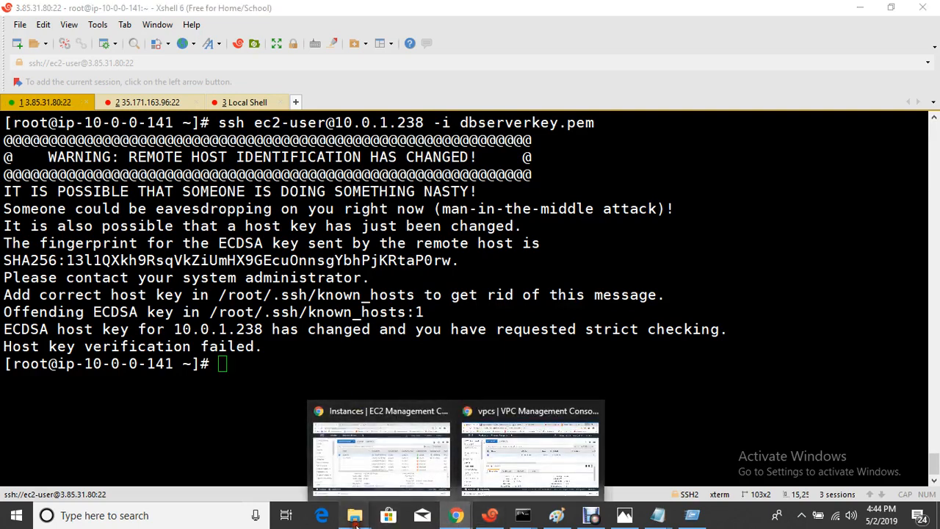
mouse_move(355, 516)
left_click(488, 470)
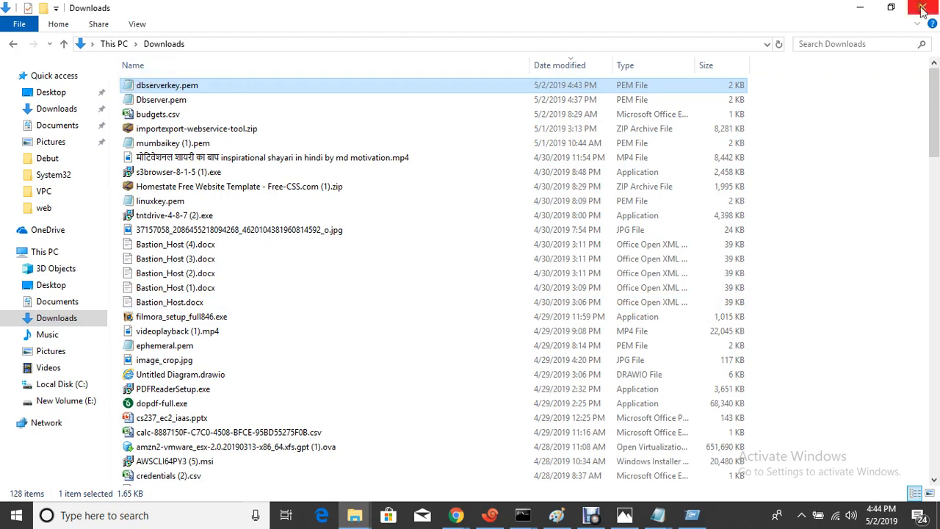
left_click(860, 8)
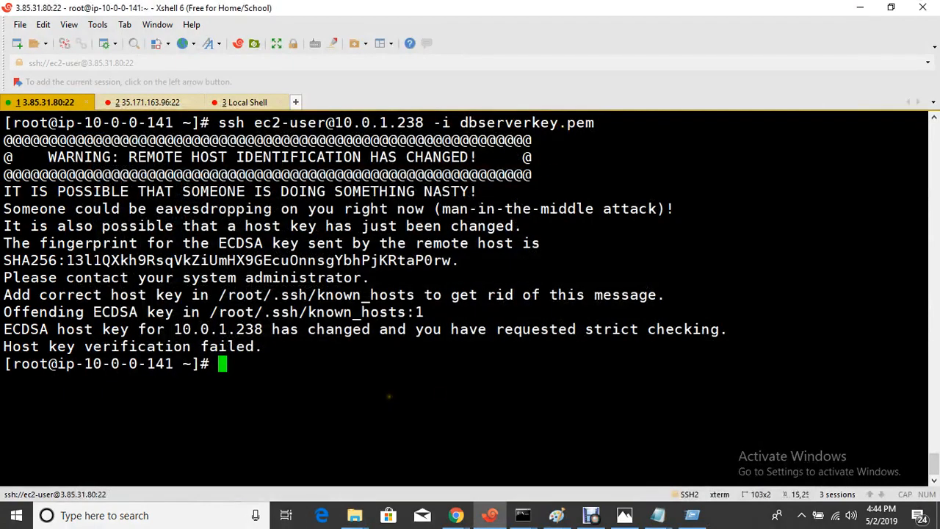
key("ctrl+l")
key("shift+Insert")
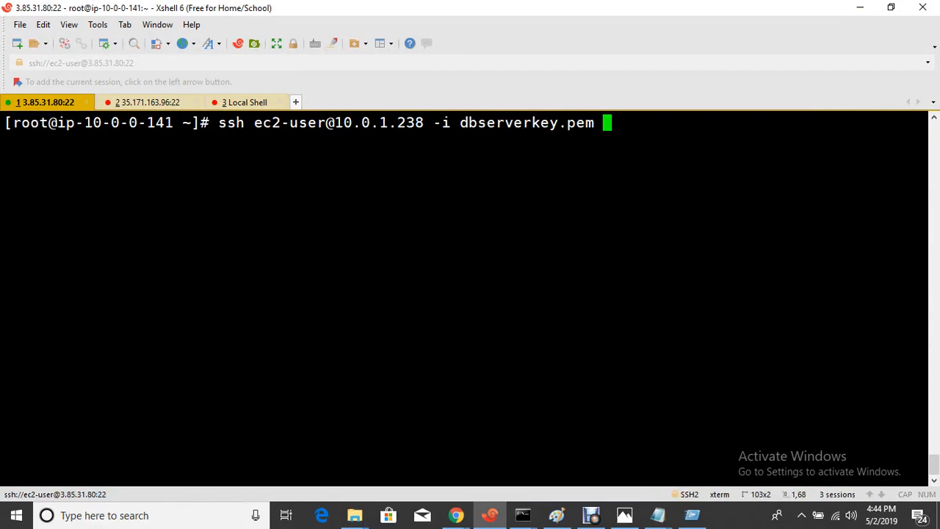
key("Return")
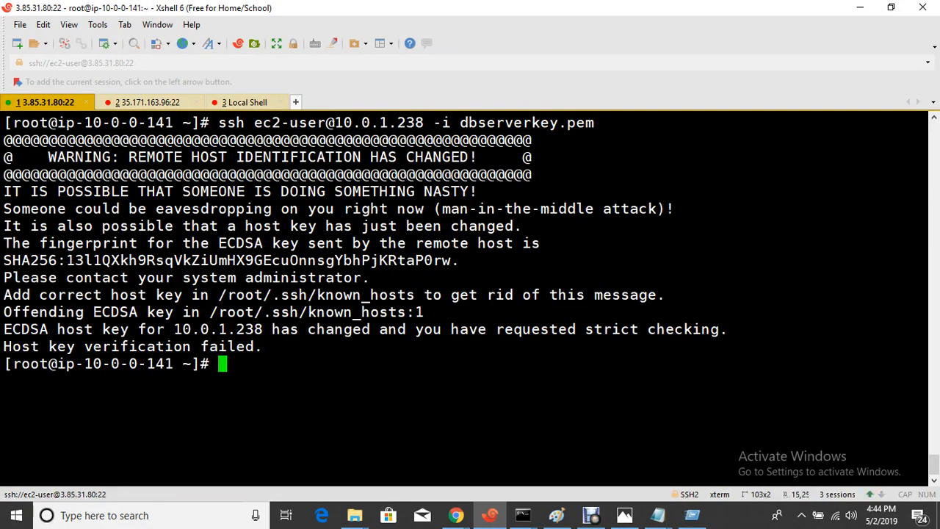
- Change to the .ssh directory and list its files
type("cd")
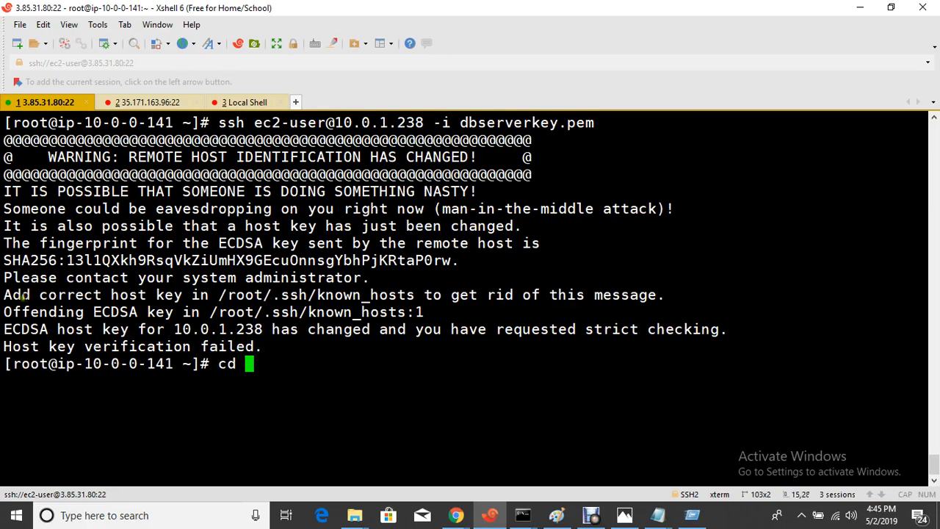
left_click_drag(22, 295, 115, 294)
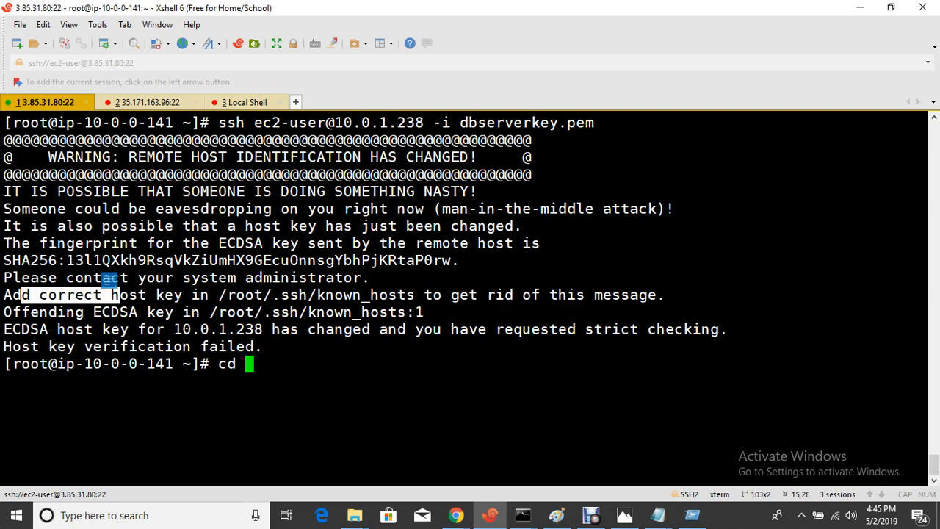
type(".ssh/")
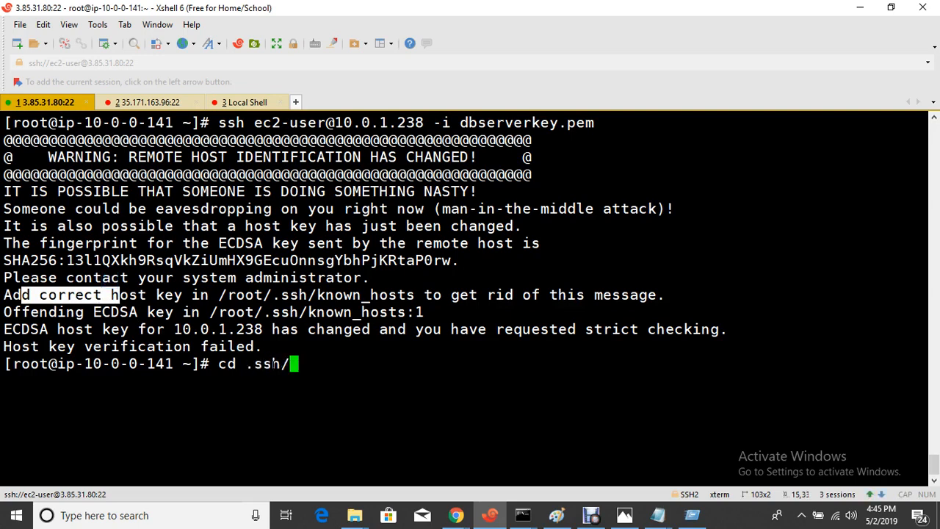
key("Return")
type("ls")
key("Return")
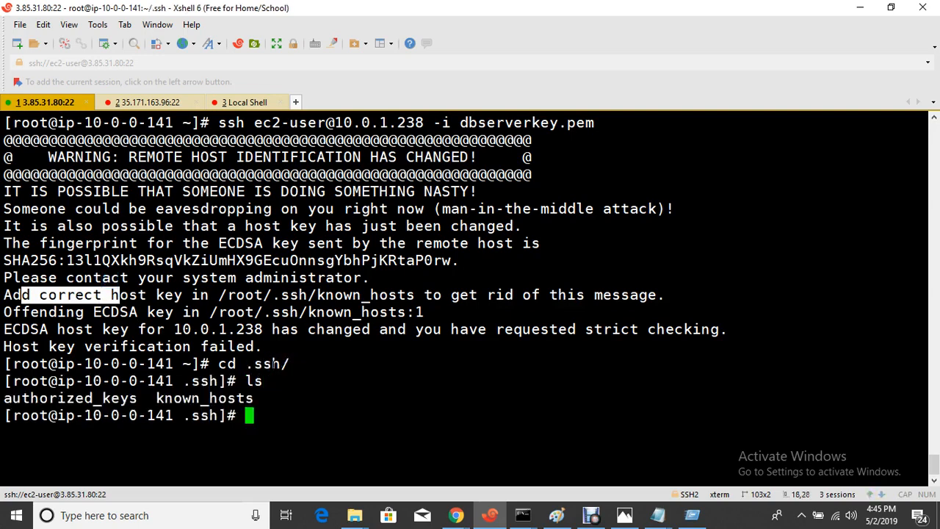
- Delete all files in the .ssh directory with rm -rf * and list the directory to check it
type("rm -rf *")
key("Return")
key("Return")
key("Return")
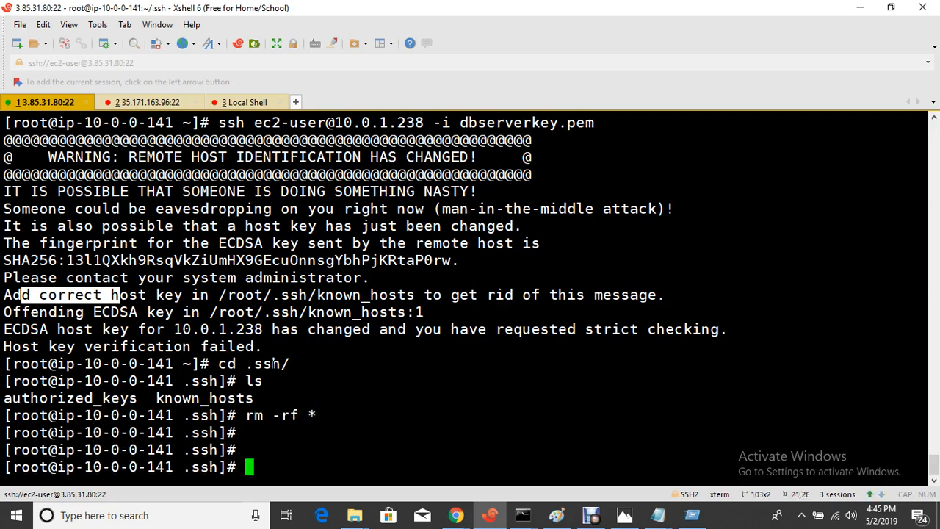
type("ll")
key("Return")
- Clear the terminal and return to the home directory with cd
type("cd")
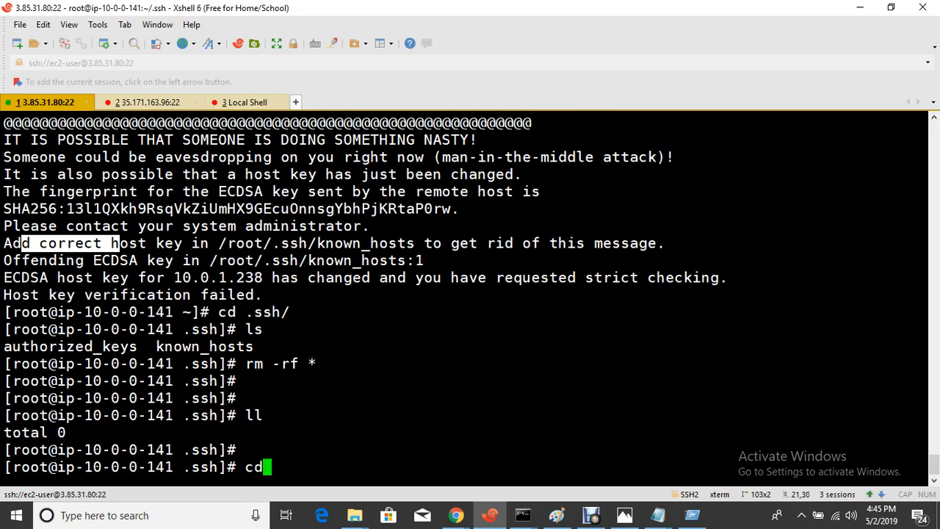
key("ctrl+l")
key("Return")
key("Return")
type("cd")
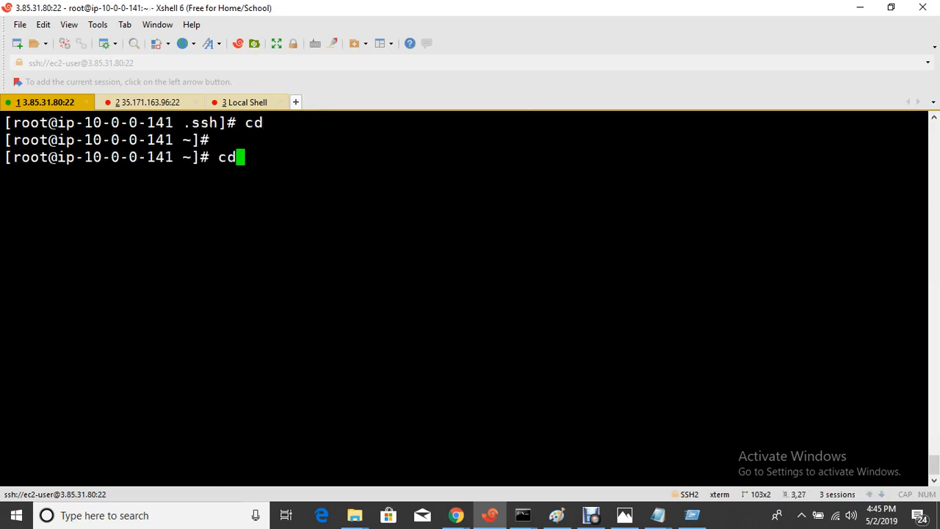
key("BackSpace")
key("BackSpace")
type("ll")
key("Up")
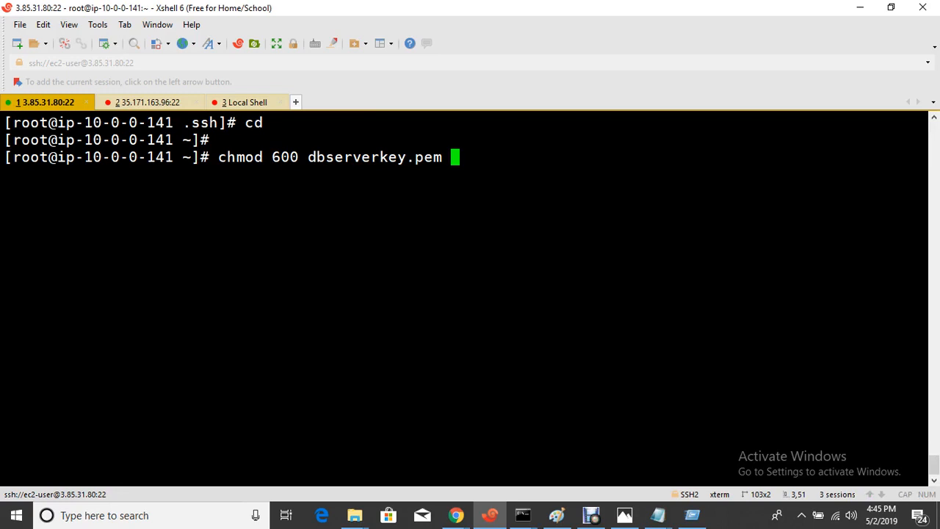
key("Up")
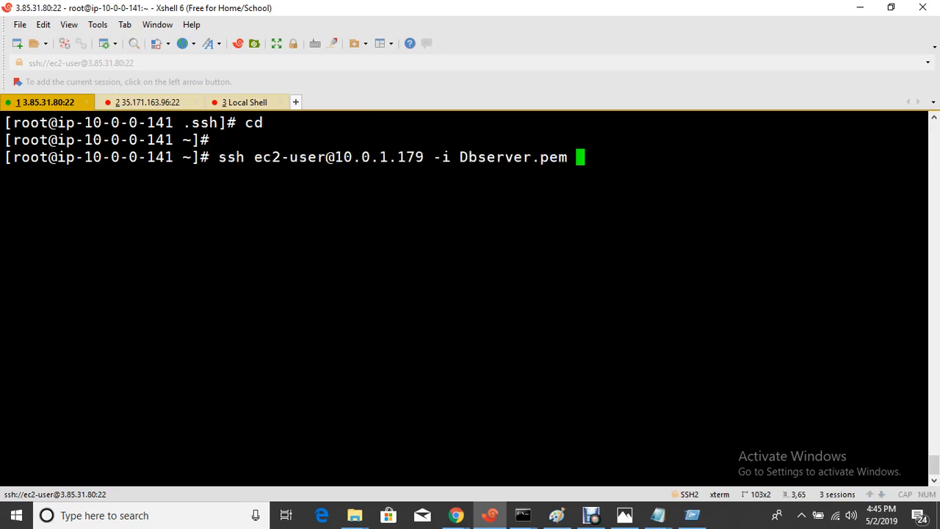
key("BackSpace")
key("BackSpace")
key("BackSpace")
key("BackSpace")
key("BackSpace")
key("BackSpace")
key("BackSpace")
key("BackSpace")
key("BackSpace")
key("BackSpace")
key("BackSpace")
key("BackSpace")
key("BackSpace")
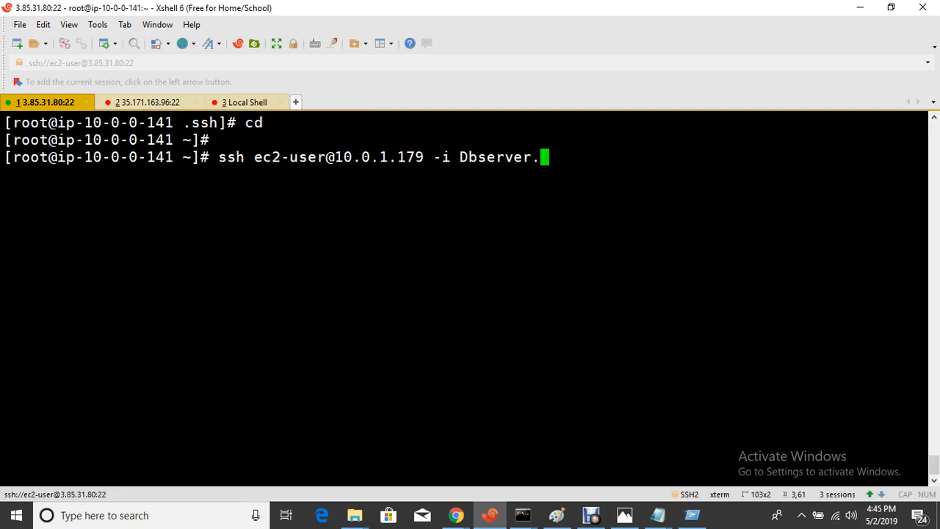
key("BackSpace")
key("BackSpace")
key("BackSpace")
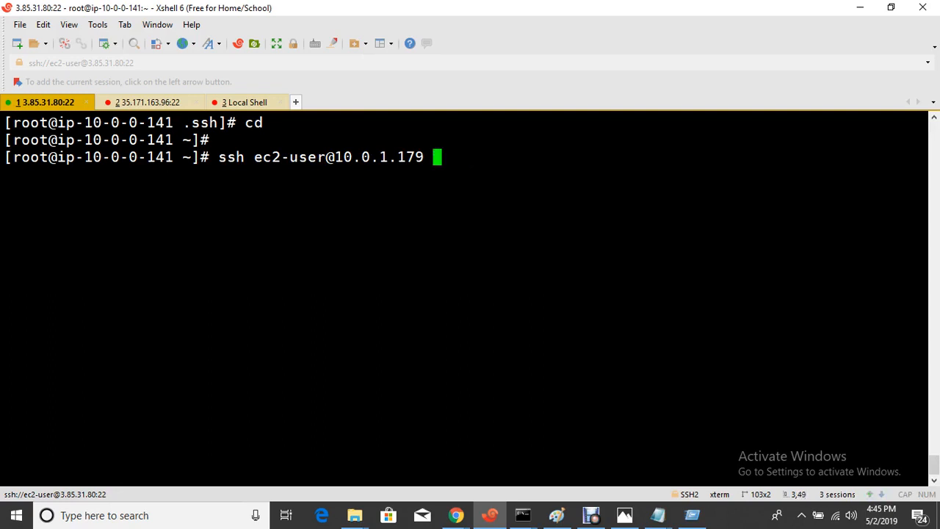
type("-i d")
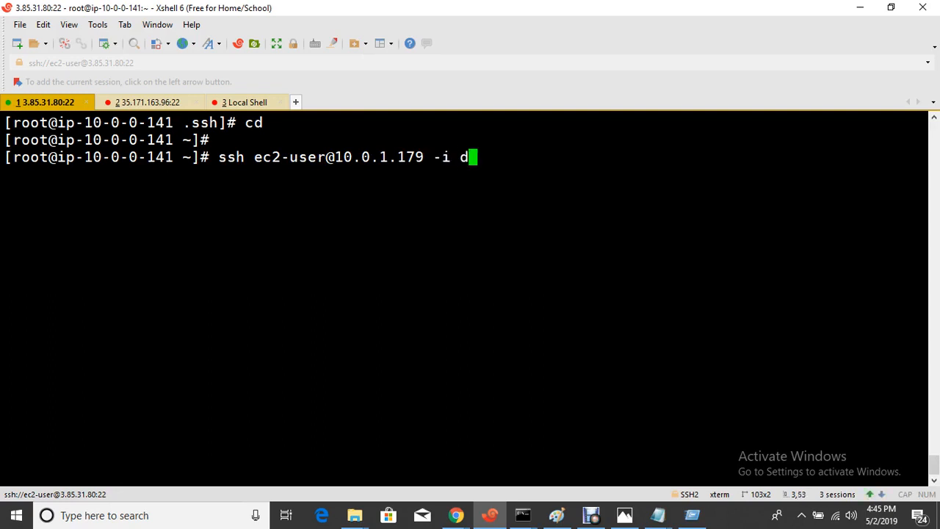
type("b")
key("Tab")
- Change the target address in the pending SSH command to 10.0.1.238
key("Left")
key("Left")
key("Left")
key("Left")
key("Left")
key("Left")
key("Left")
key("Left")
key("Left")
key("Left")
key("Left")
key("Left")
key("Left")
key("Left")
key("Left")
key("Left")
key("Left")
key("Left")
key("Left")
key("Left")
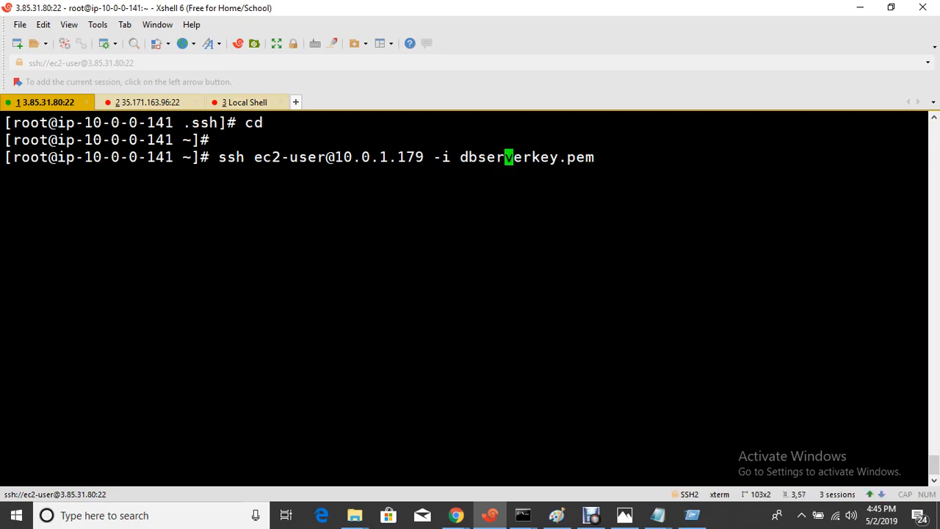
key("BackSpace")
key("BackSpace")
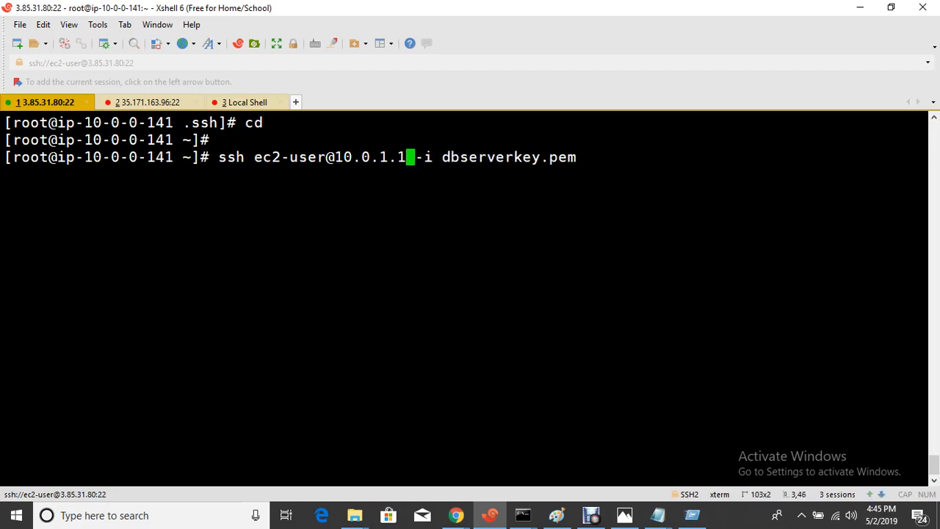
key("BackSpace")
type("238")
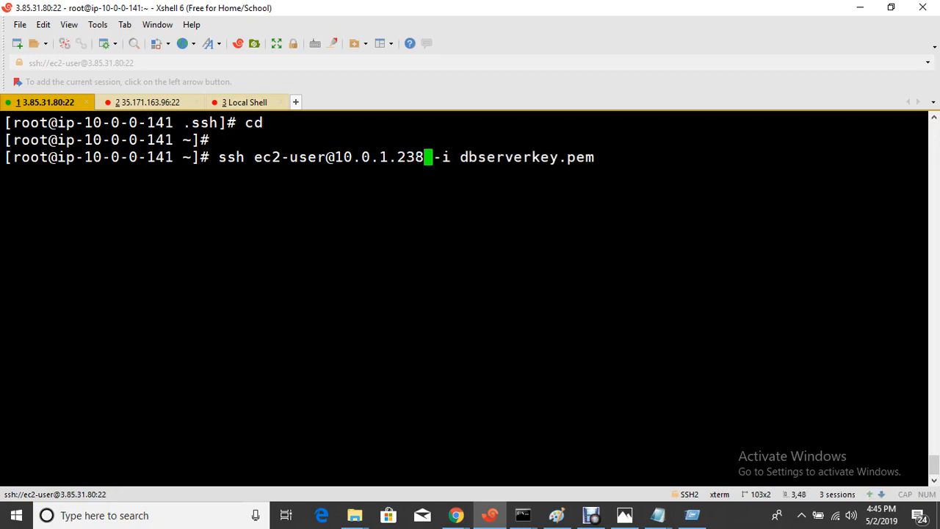
- Run the SSH connection to the Db-server and accept its host key with yes
key("Return")
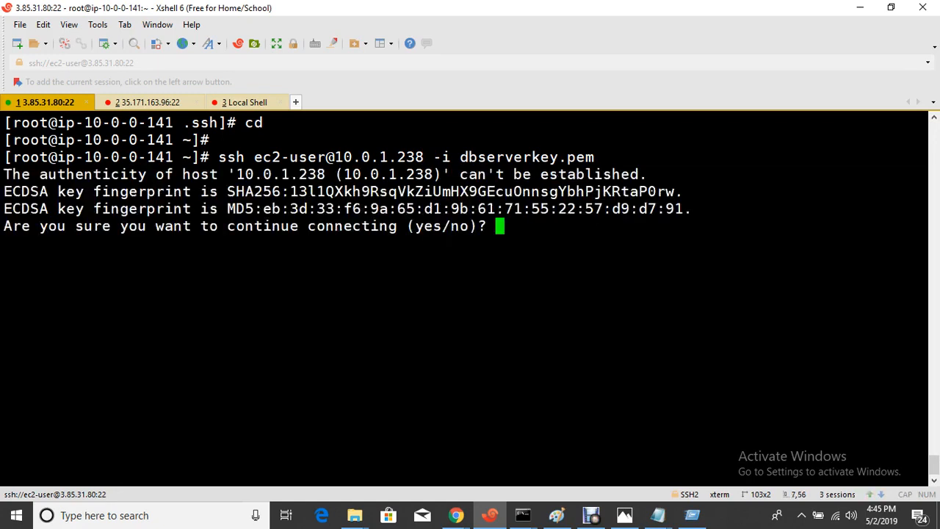
type("yes")
key("Return")
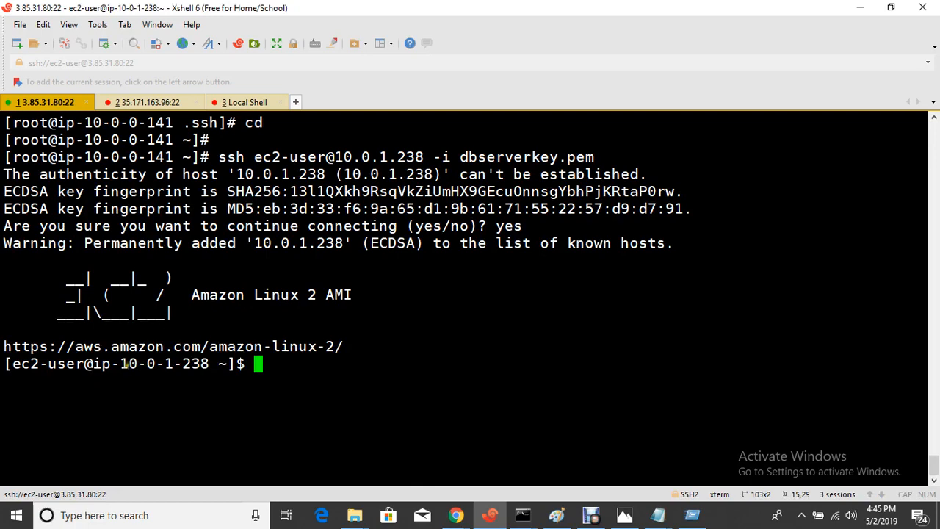
- Compare the address in the Db-server's shell prompt with the DB-Server IP in the Paint diagram and return to the Xshell terminal
left_click_drag(127, 364, 193, 378)
left_click(556, 522)
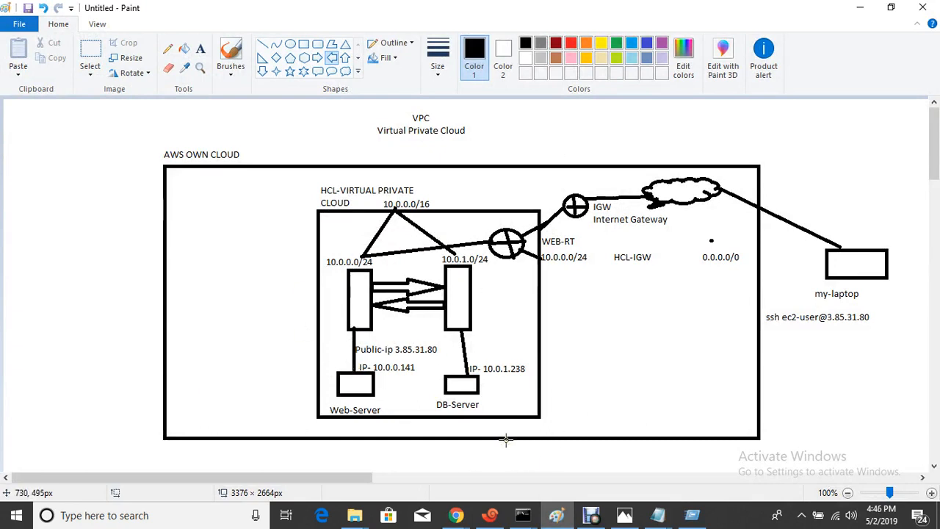
left_click(481, 503)
left_click(419, 357)
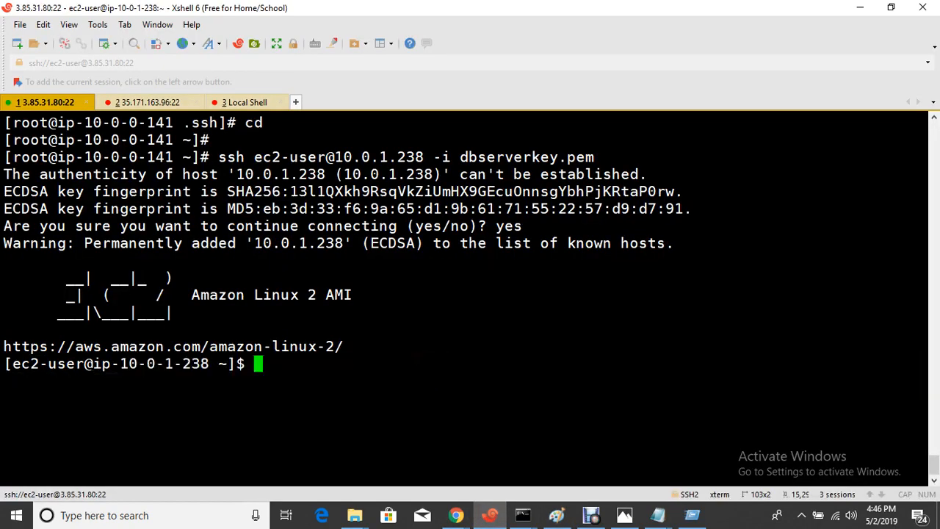
- Exit the Db-server session and test internet access from the Web-Server by pinging 8.8.8.8, stopping after a few packets
type("exit")
key("Return")
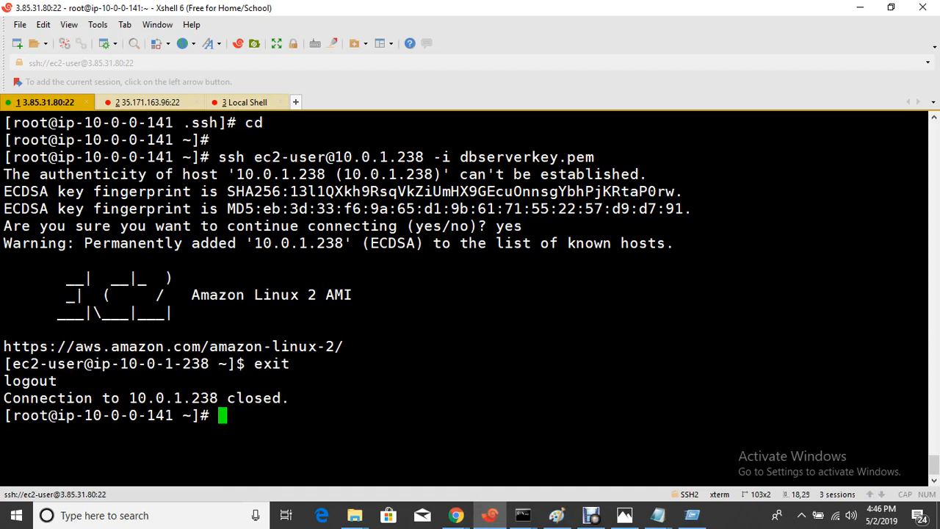
type("ping 8.")
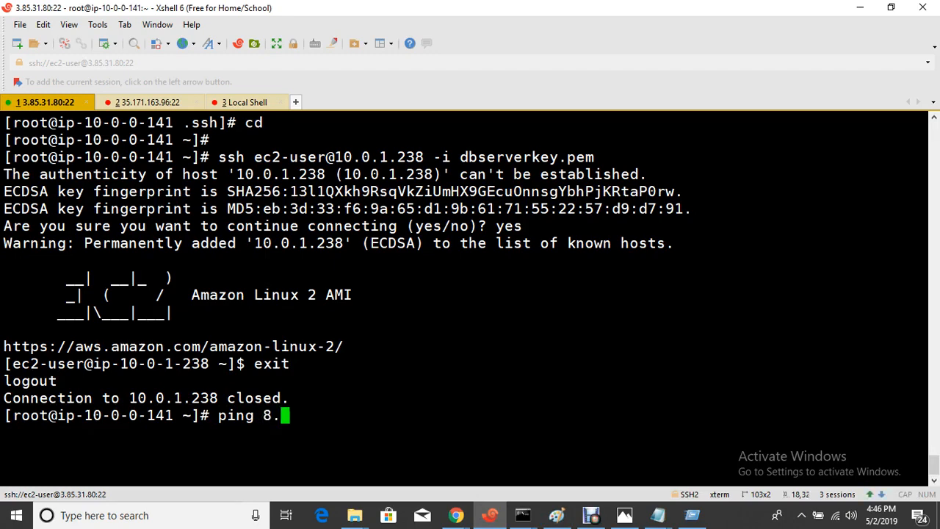
type("8.8.8")
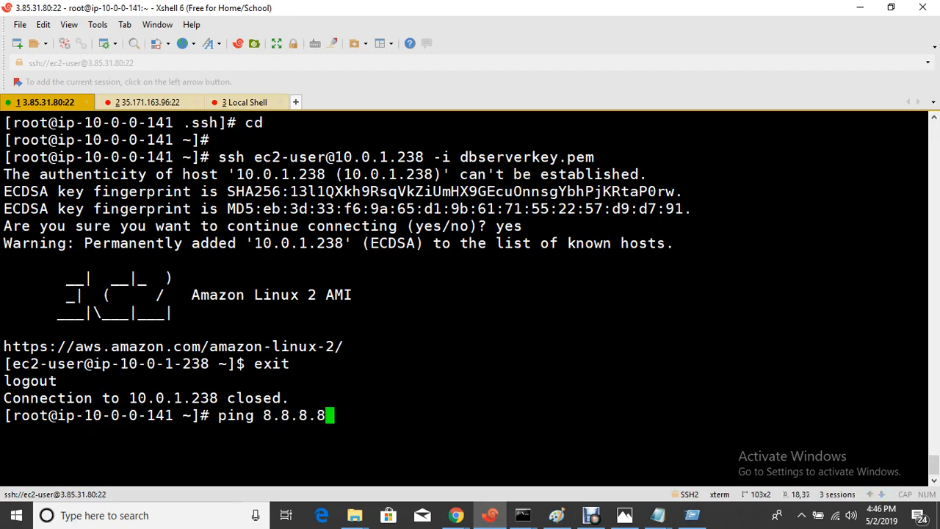
key("Return")
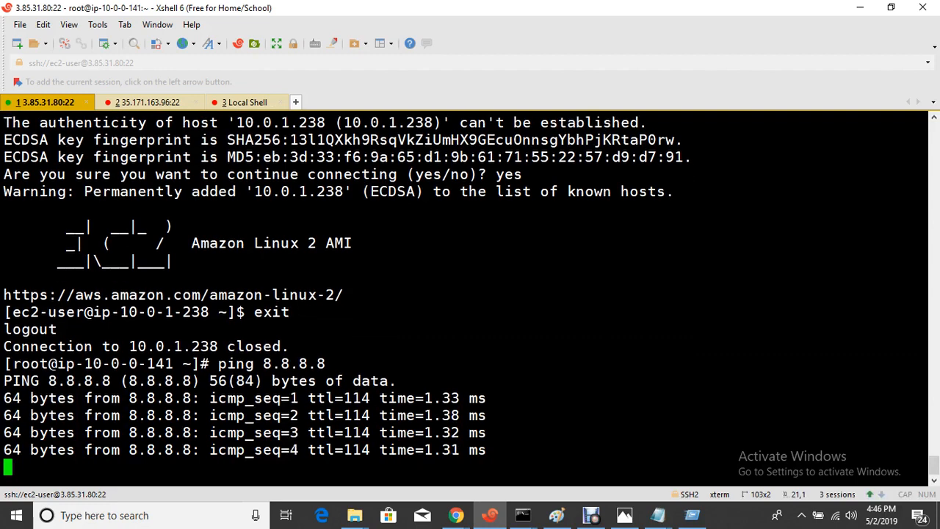
key("ctrl+c")
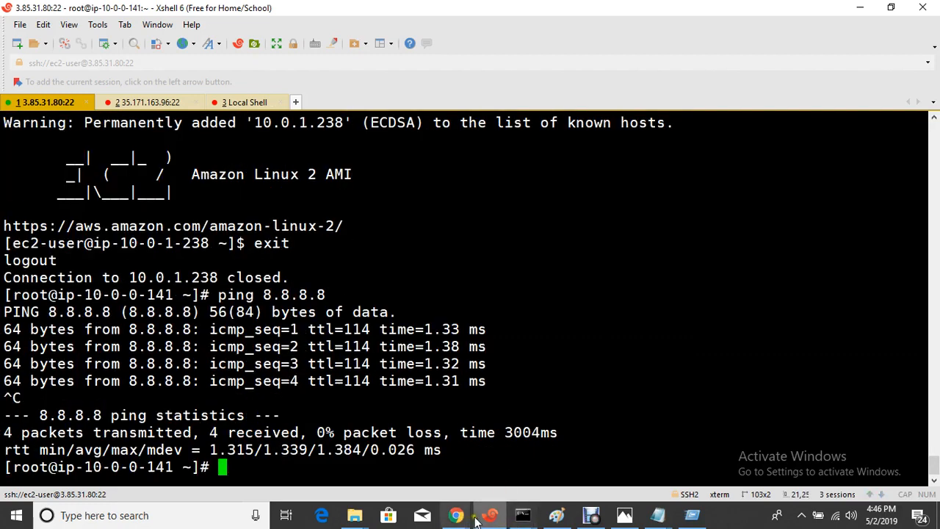
left_click(556, 515)
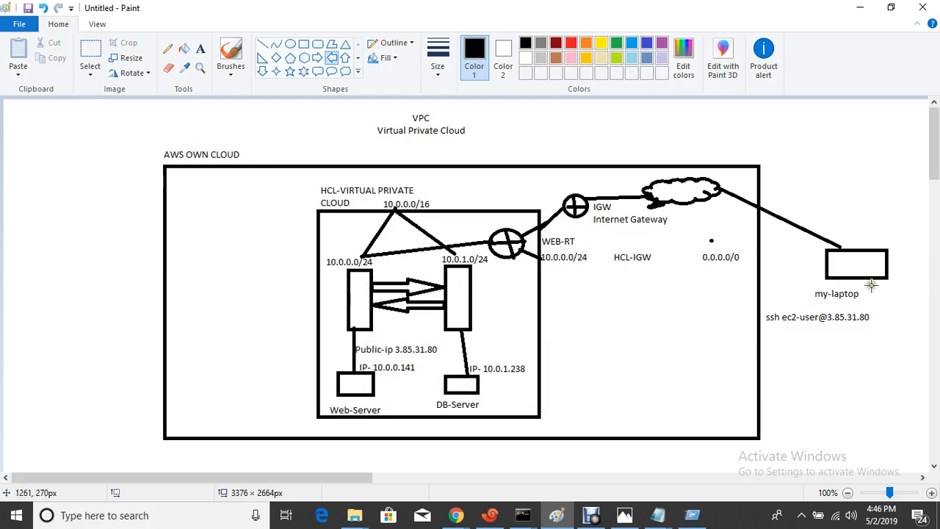
left_click(489, 515)
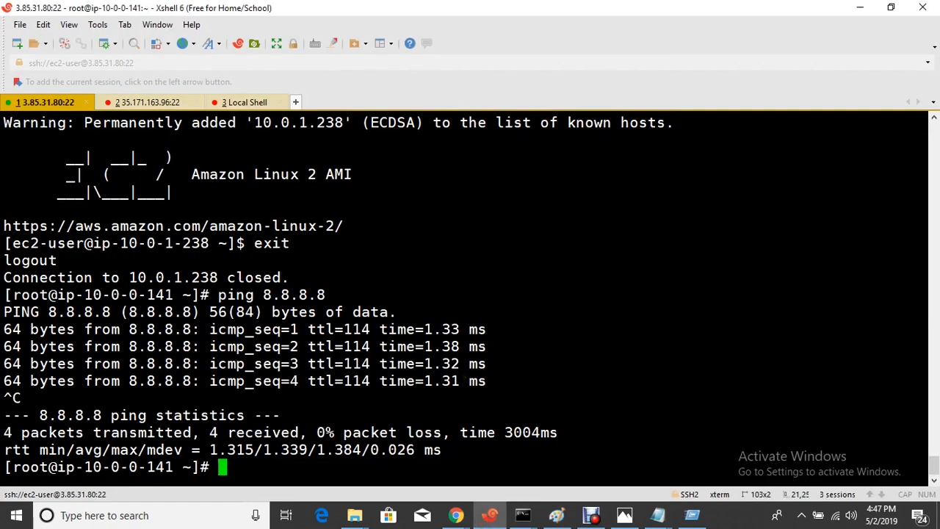
key("Up")
key("Up")
key("Return")
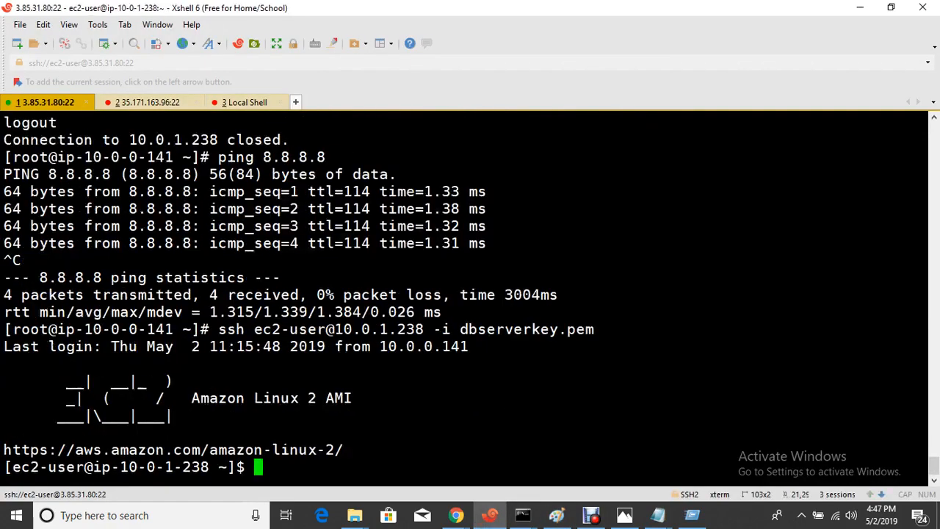
- Switch to root on the Db-server with sudo su and go to the home directory with cd on a cleared terminal
key("Return")
type("sudo su")
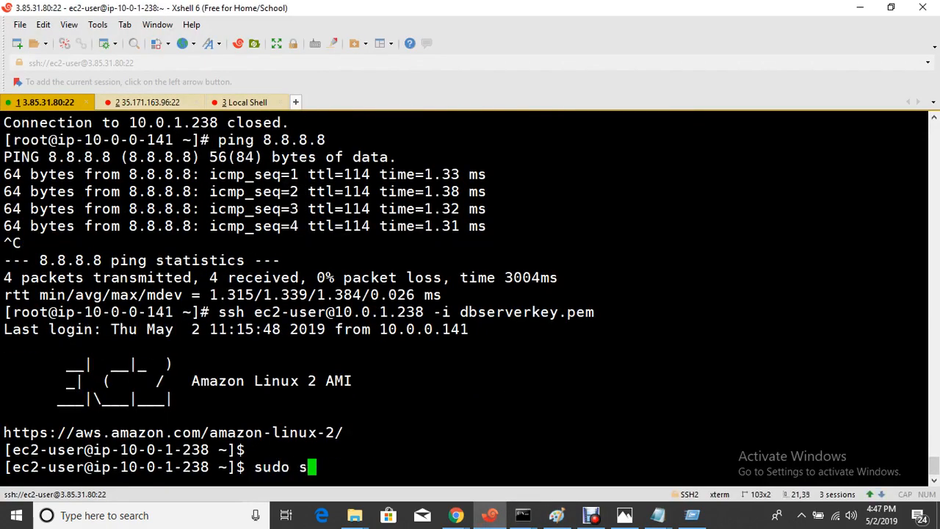
key("Return")
type("o")
key("Return")
key("Return")
type("cd")
key("Return")
key("ctrl+l")
key("Return")
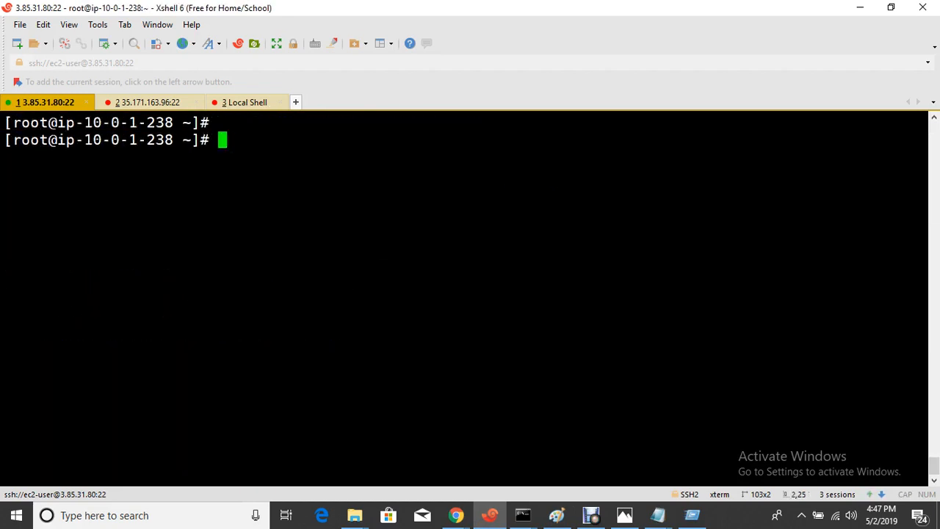
- Test internet access from the Db-server by pinging 8.8.8.8 and switch to the VPC diagram in Paint
key("Return")
key("Return")
type("ping 8")
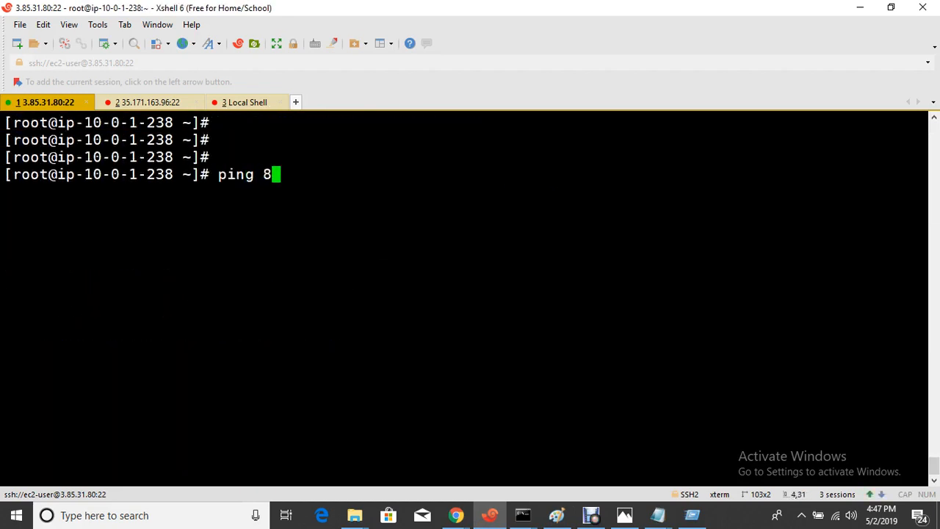
type(".8.8.8")
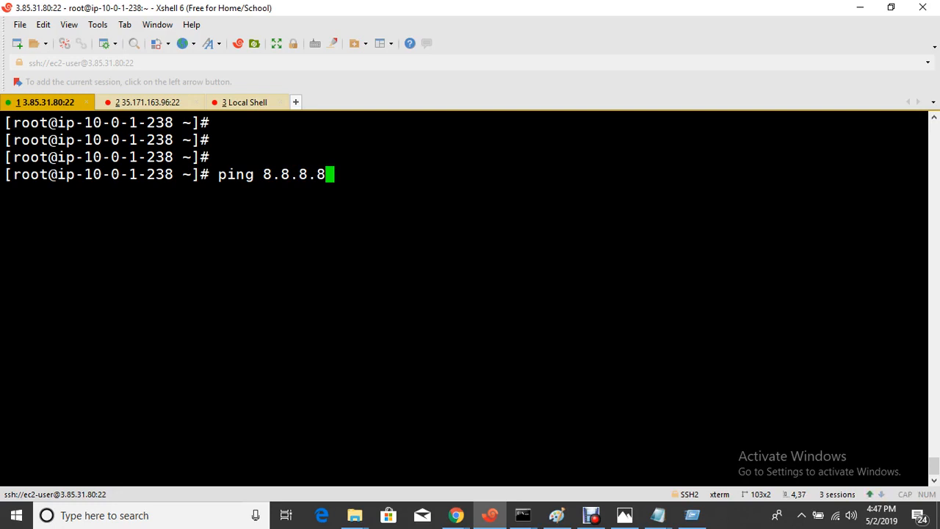
key("Return")
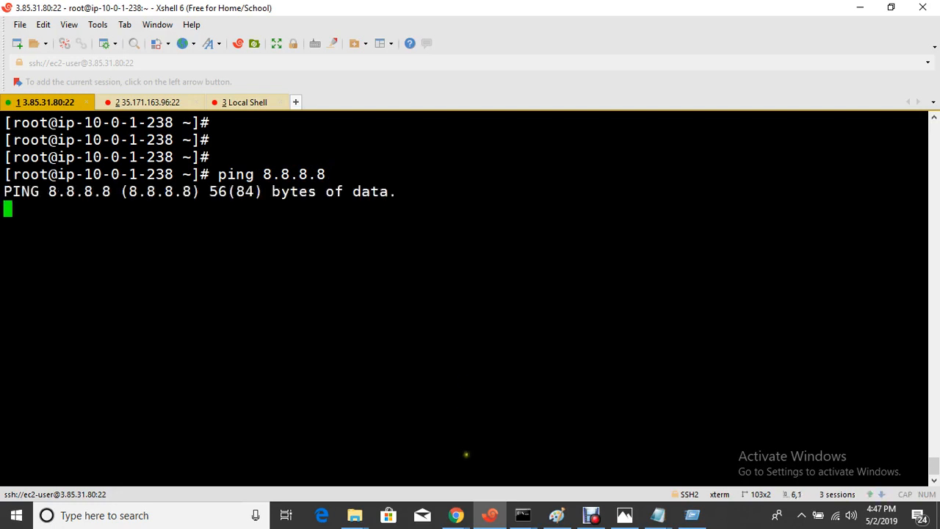
mouse_move(498, 517)
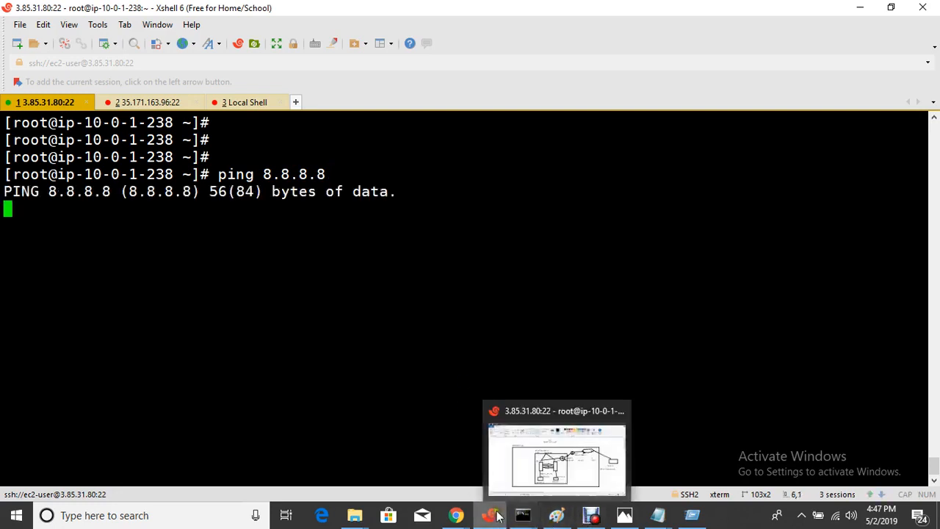
left_click(556, 515)
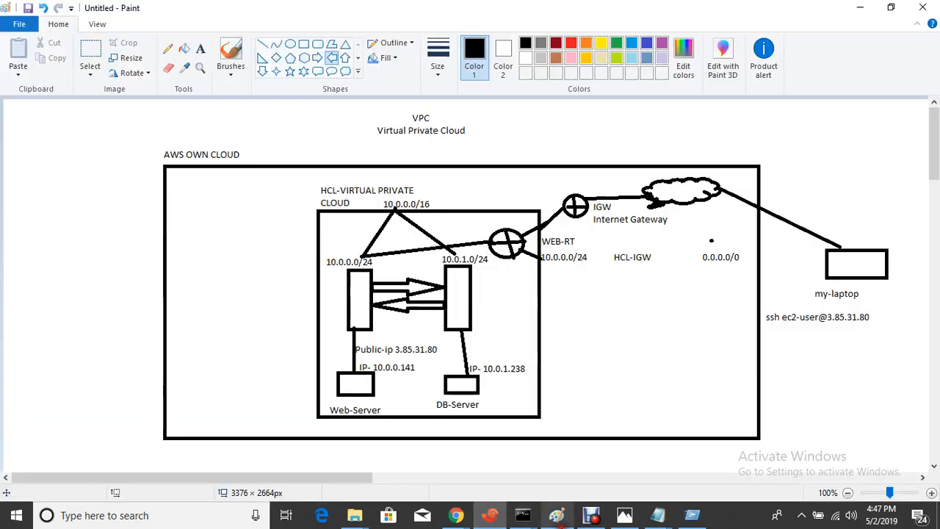